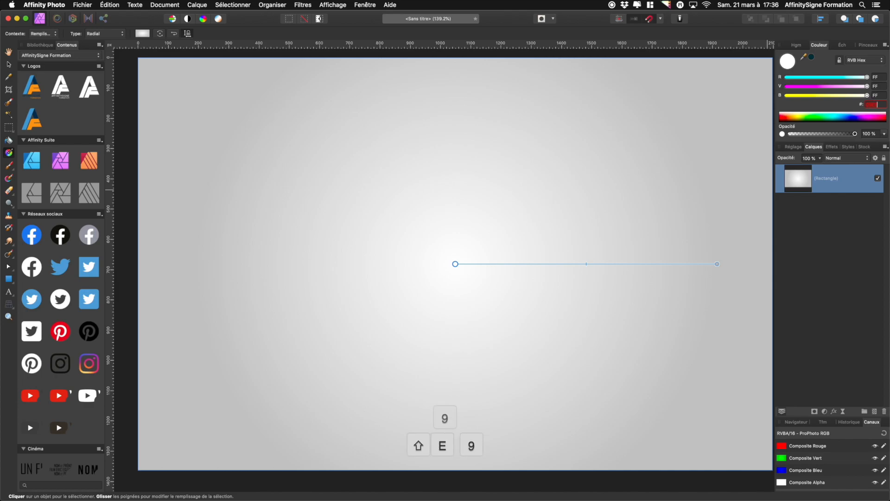
Set the radial gradient's outer colour stop to hex 0E2029
key(Tab)
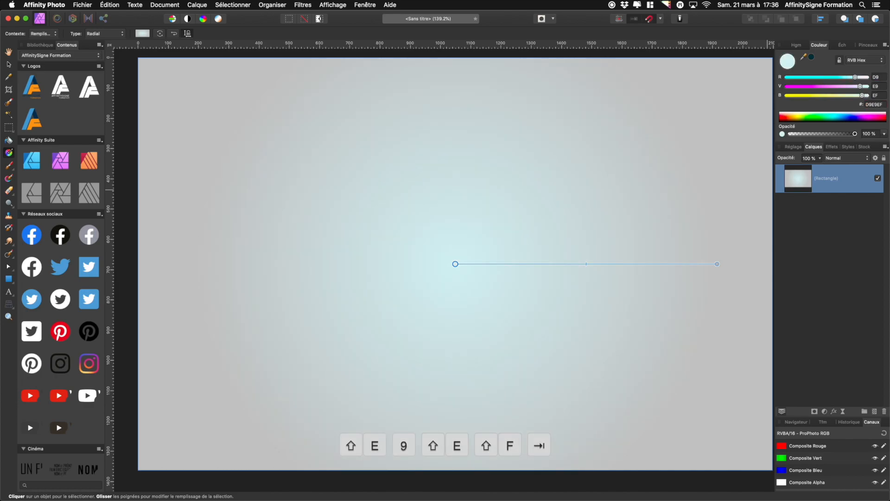
click(717, 264)
double_click(883, 105)
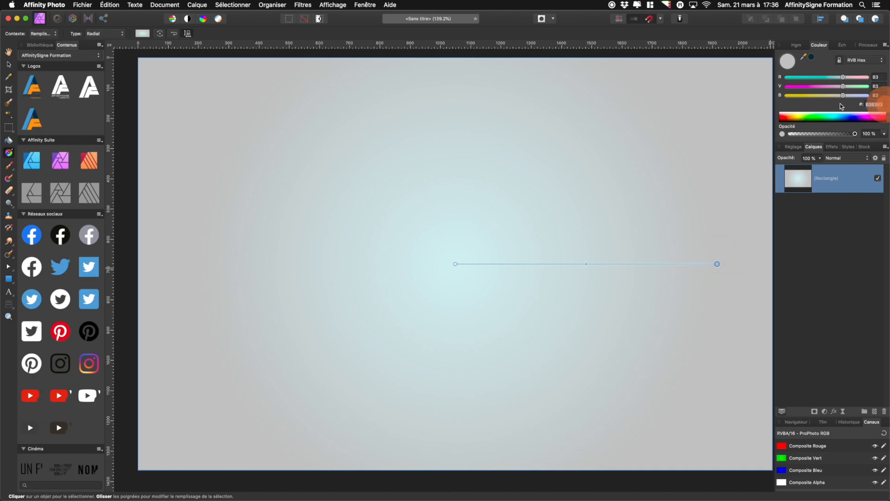
text(0E2029)
key(Tab)
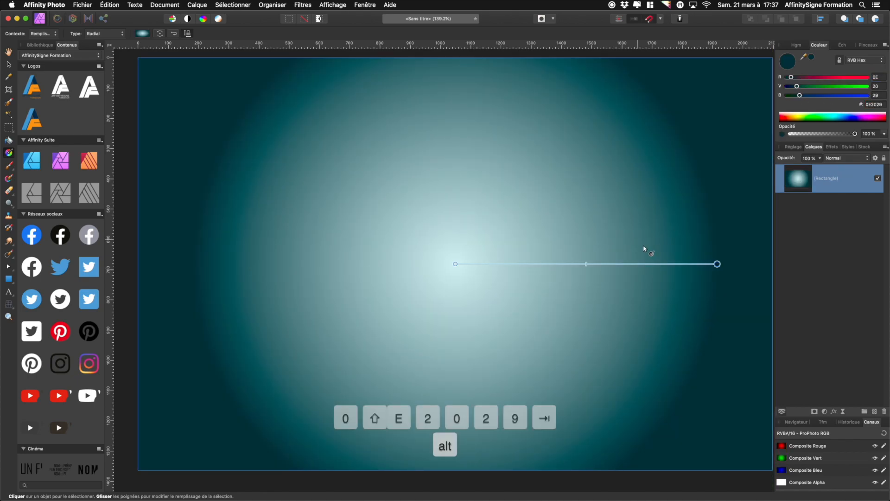
Extend the radial gradient's end stop outward and pull its midpoint toward the centre
scroll(645, 250, down, 3)
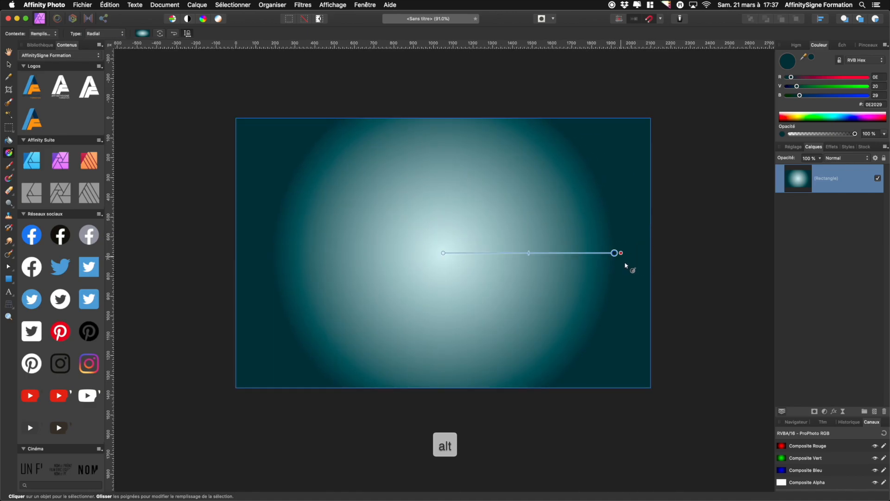
drag(614, 253, 708, 253)
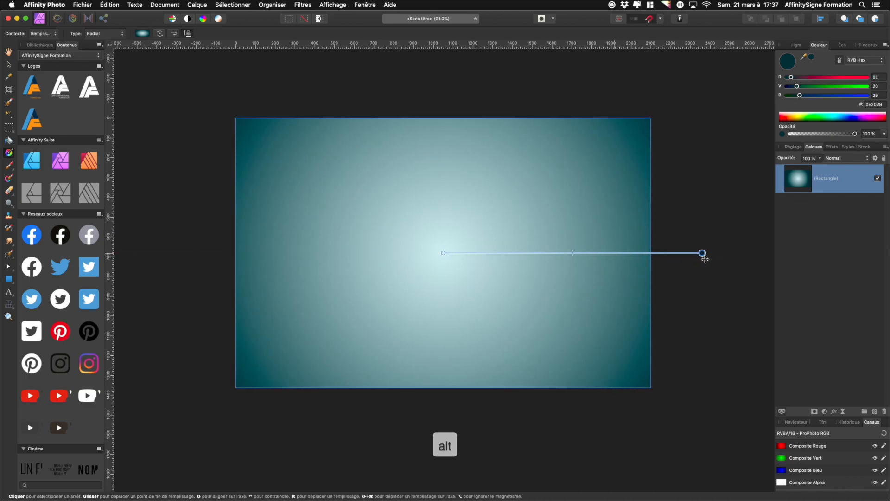
drag(572, 252, 550, 253)
drag(703, 253, 724, 253)
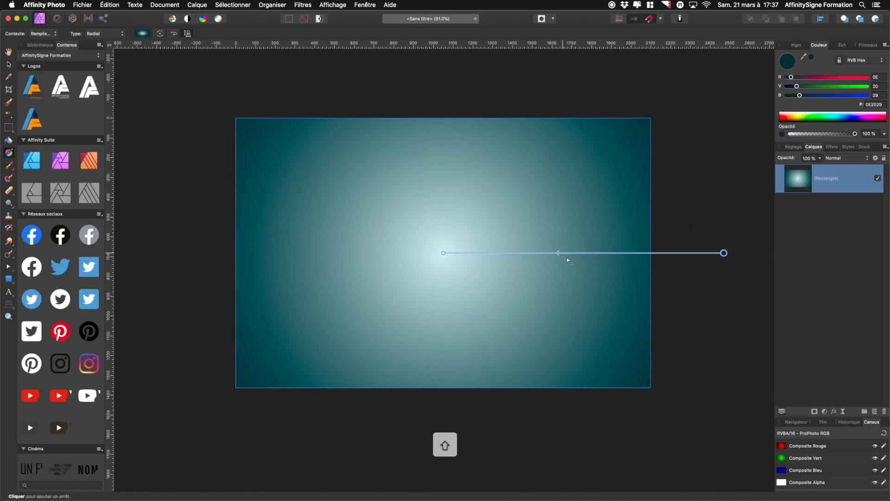
drag(559, 253, 551, 254)
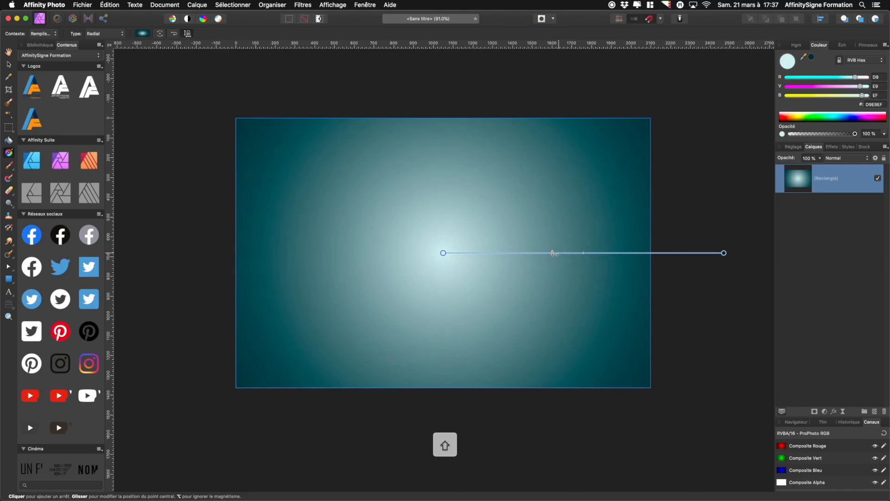
Place the virus image afe311691fabc81f… from the Coronavirus folder over the centre of the canvas
click(9, 65)
click(163, 205)
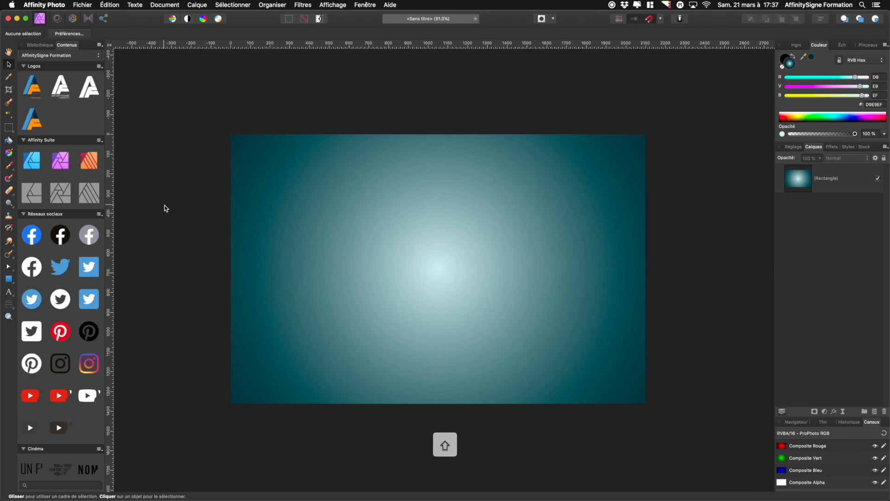
click(82, 6)
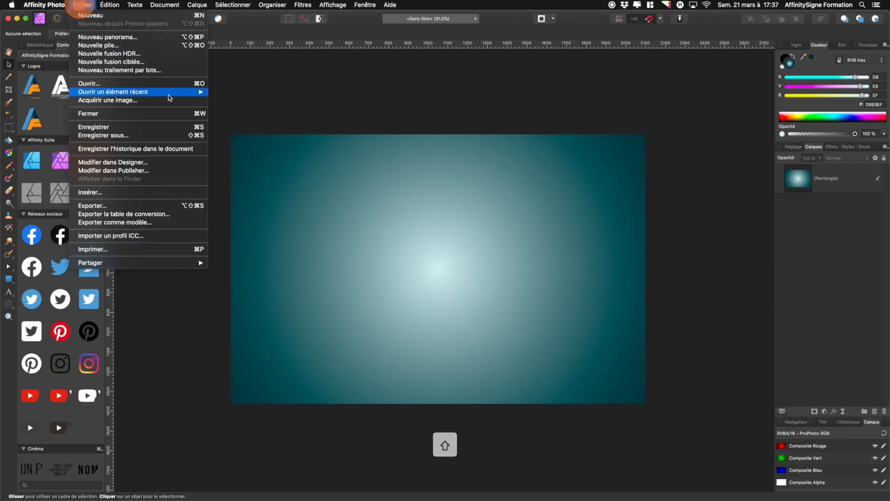
click(145, 192)
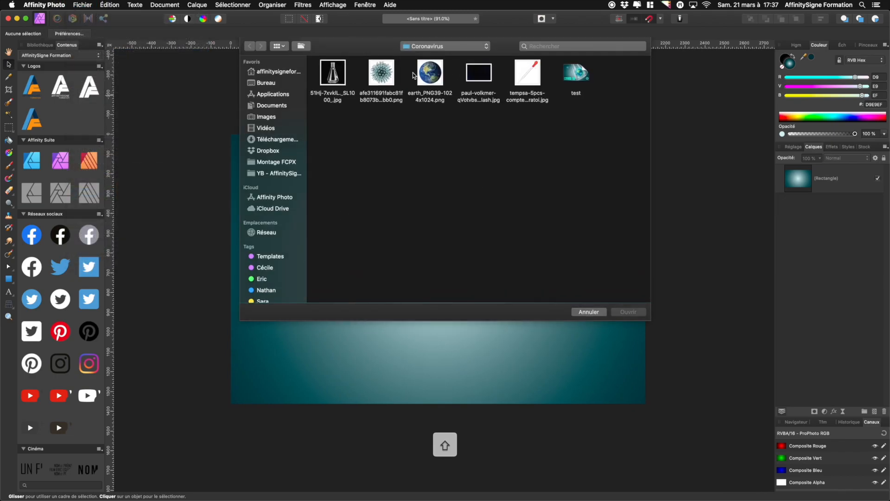
click(381, 72)
key(Return)
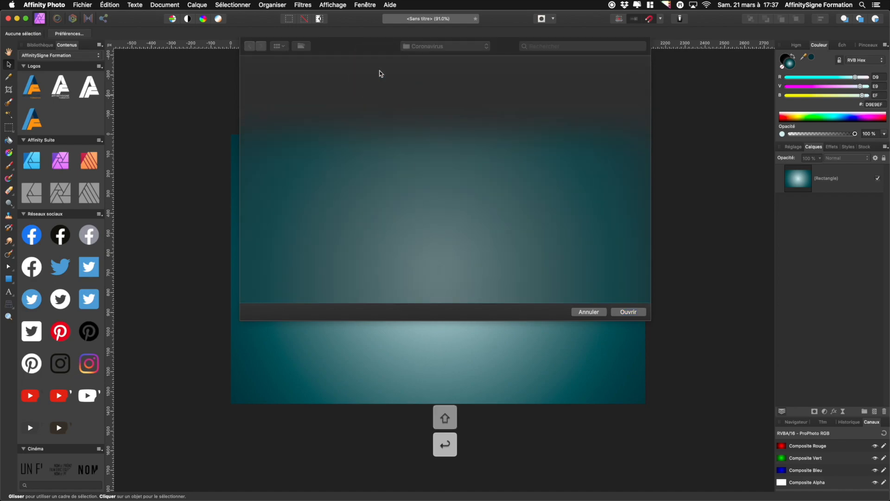
drag(384, 196, 549, 371)
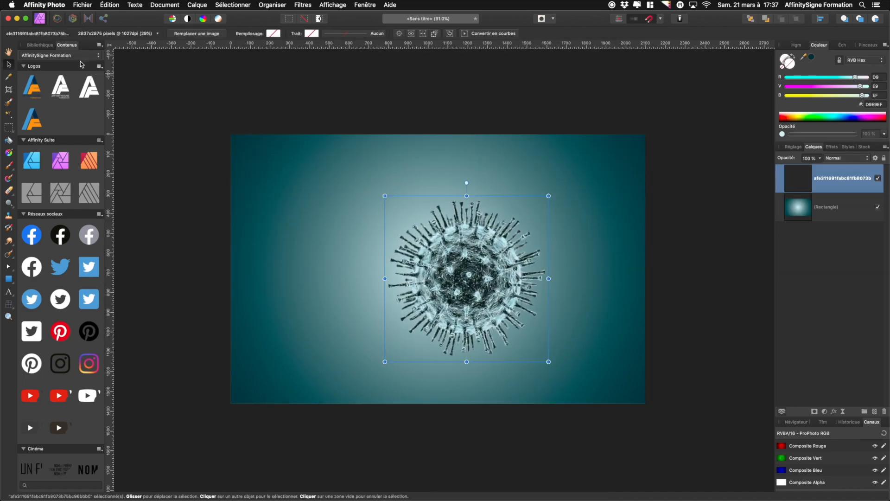
Move the virus image to the canvas centre and duplicate its layer
drag(510, 295, 481, 285)
scroll(454, 291, up, 5)
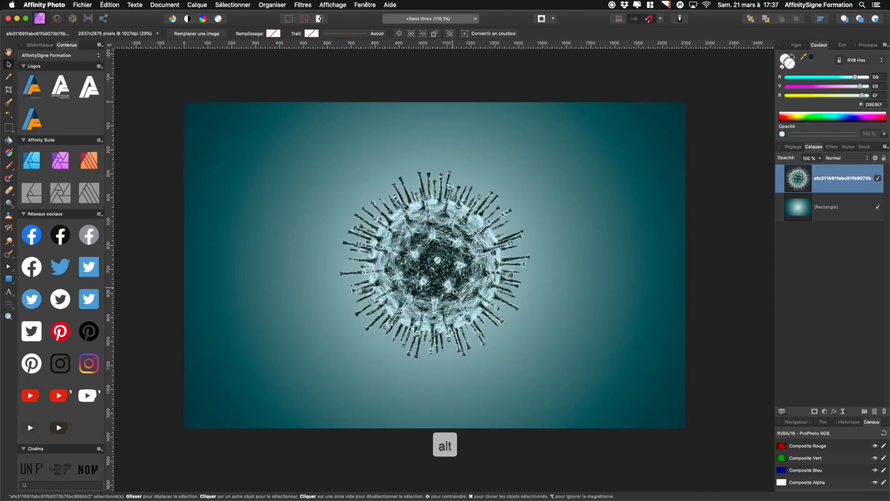
scroll(453, 291, up, 3)
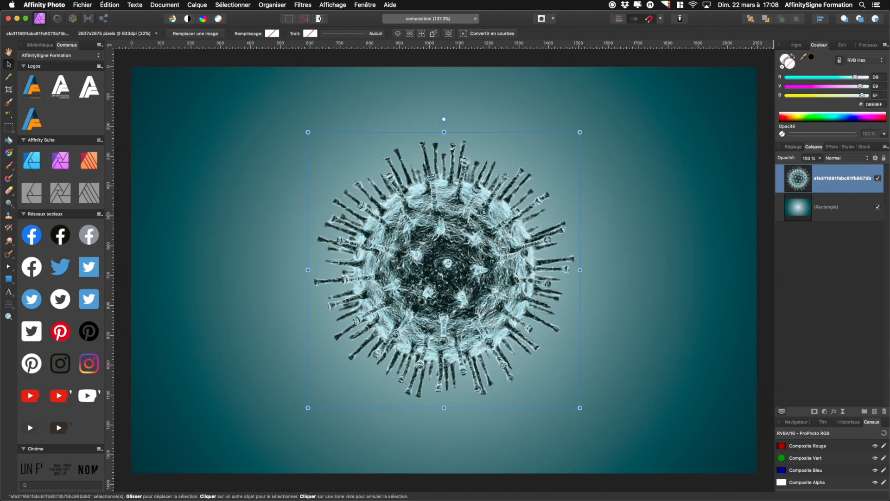
key(ctrl+j)
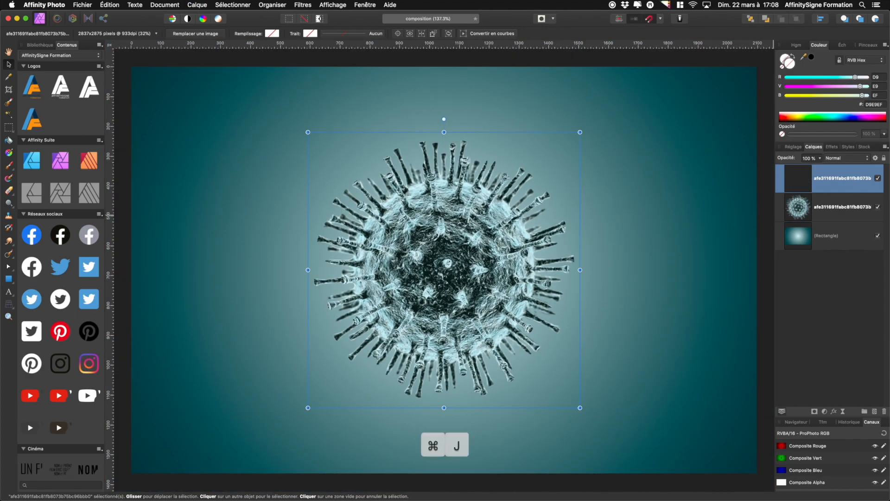
Hide the lower virus copy and add a Black and White adjustment above the top copy
click(878, 207)
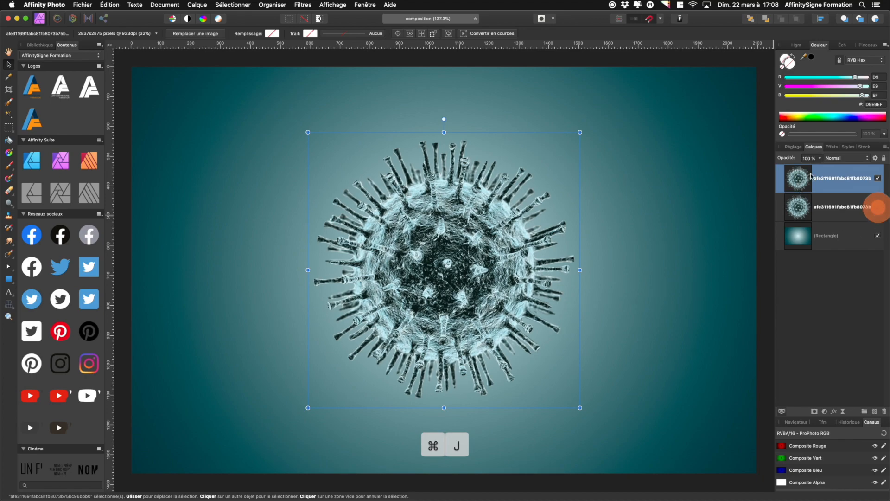
click(825, 411)
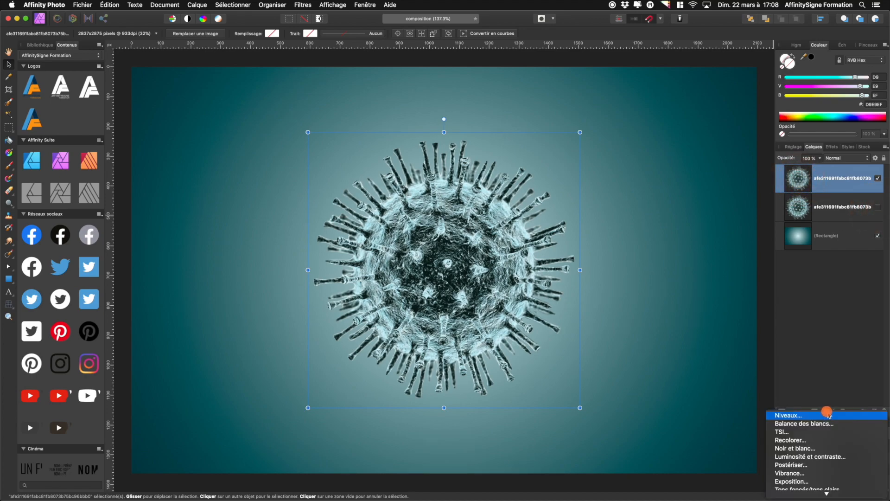
click(818, 453)
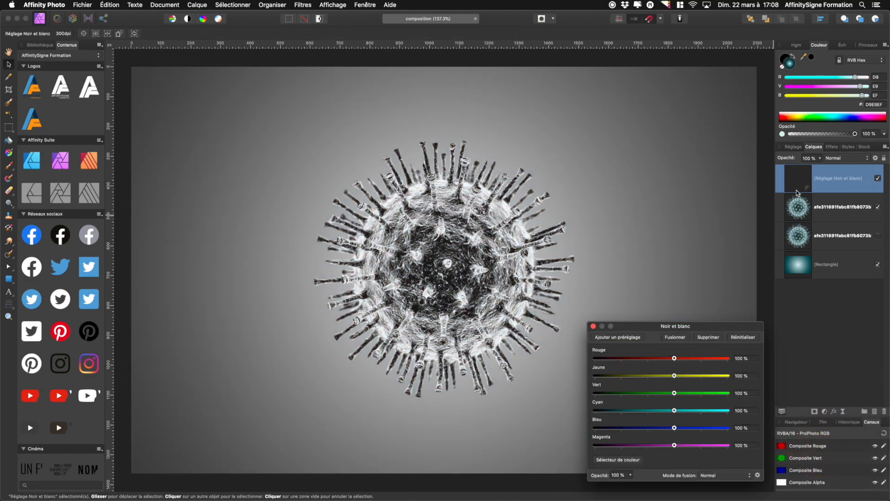
Nest the Black and White adjustment into the top virus layer, raising Cyan to about 271% and Blue to -200%
drag(805, 185, 840, 213)
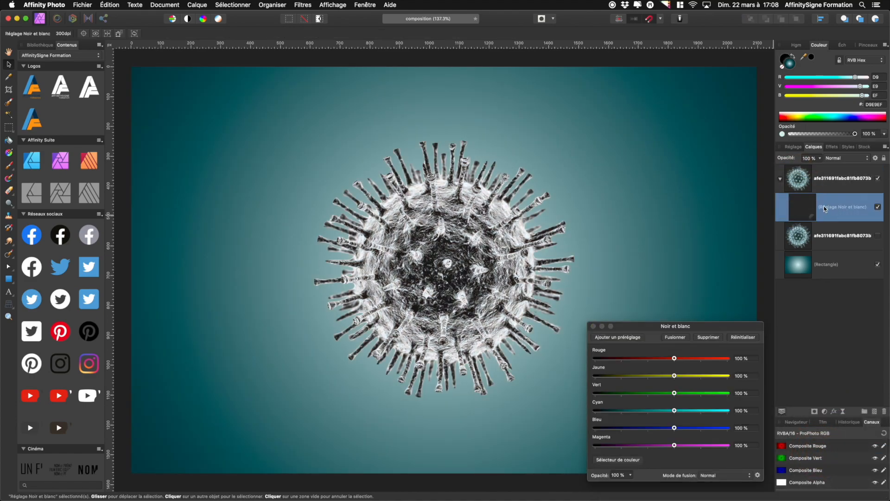
drag(675, 413, 588, 434)
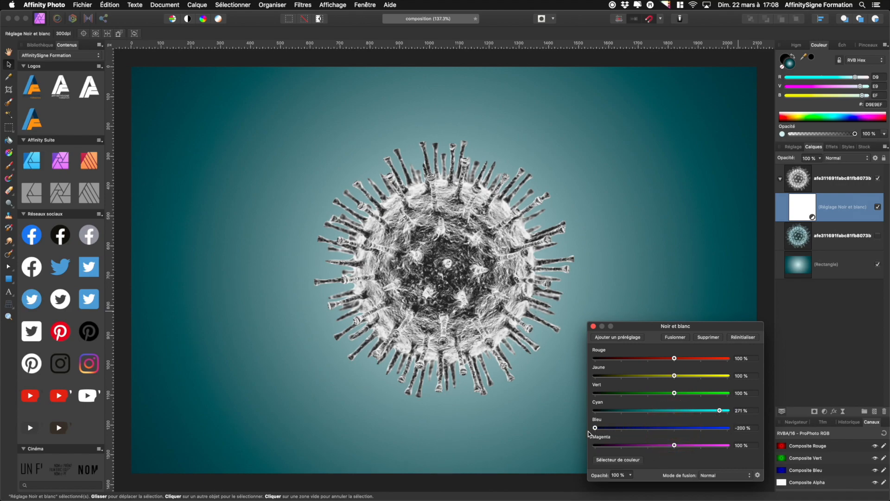
drag(722, 413, 730, 412)
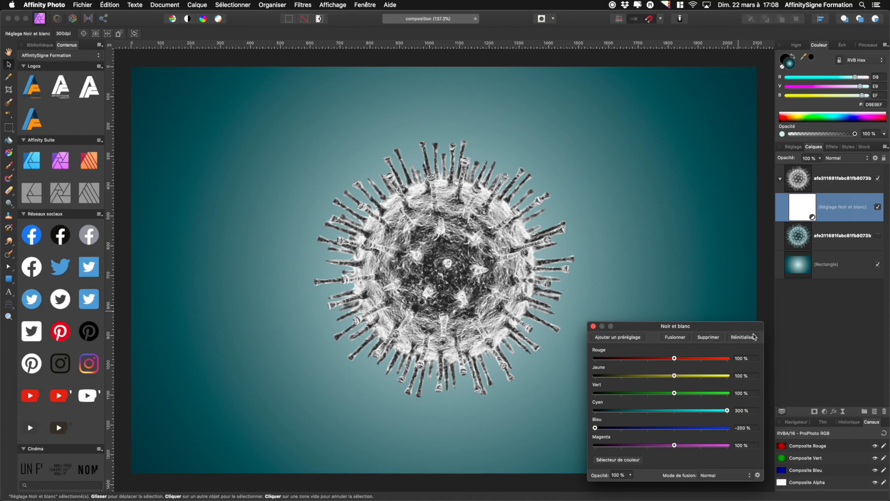
click(592, 326)
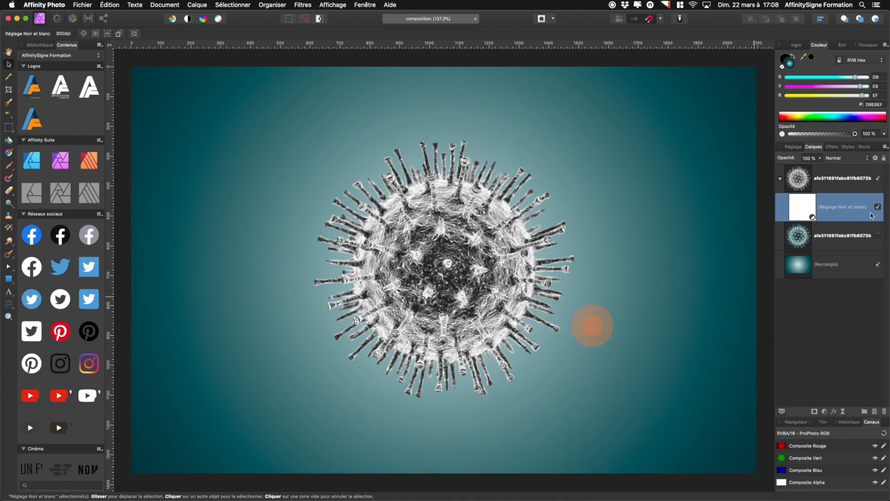
Set the Black and White adjustment's blend mode to Incrustation
click(781, 179)
click(845, 158)
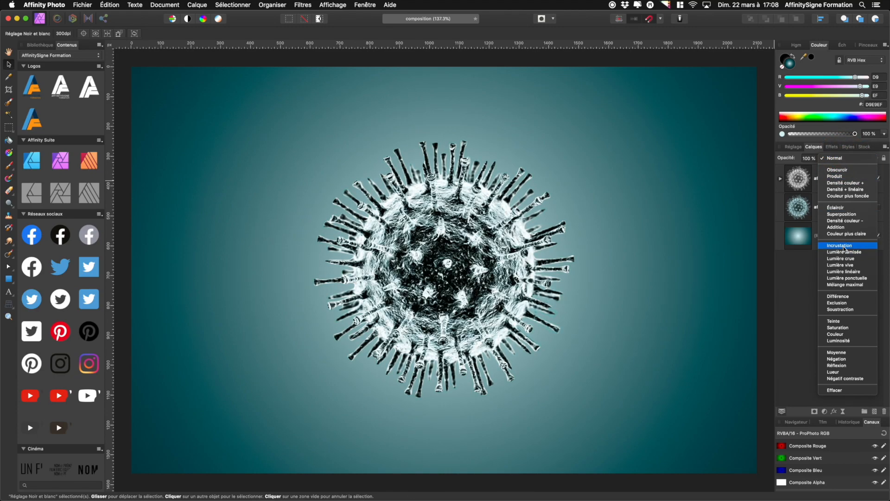
click(840, 246)
Add a Recolor adjustment inside the top virus layer with a hue of 200°
click(780, 179)
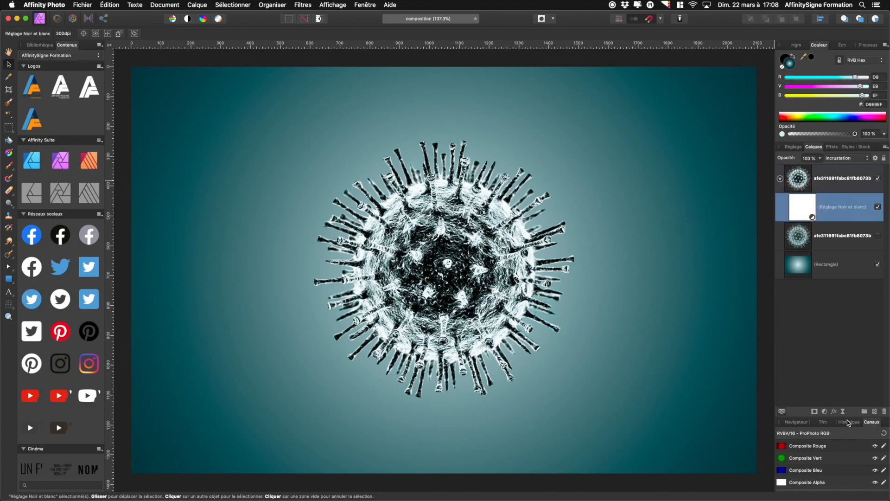
click(825, 415)
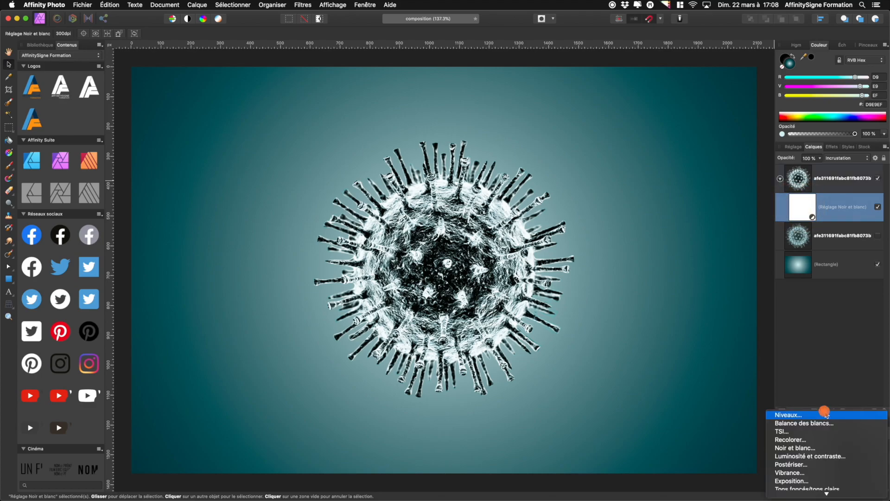
click(824, 441)
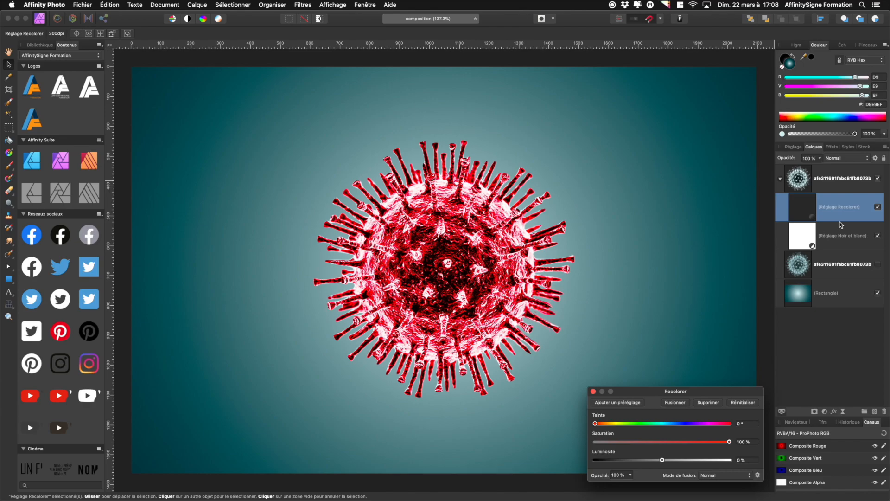
click(747, 423)
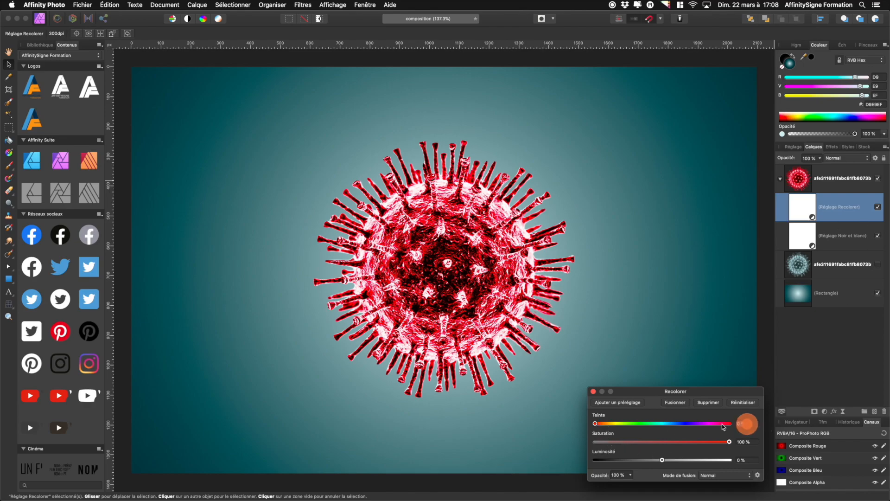
text(200)
key(Tab)
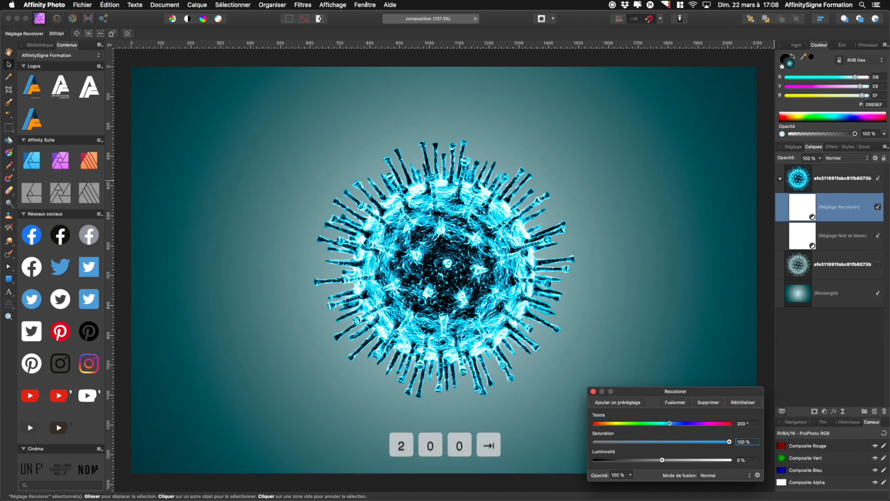
click(593, 391)
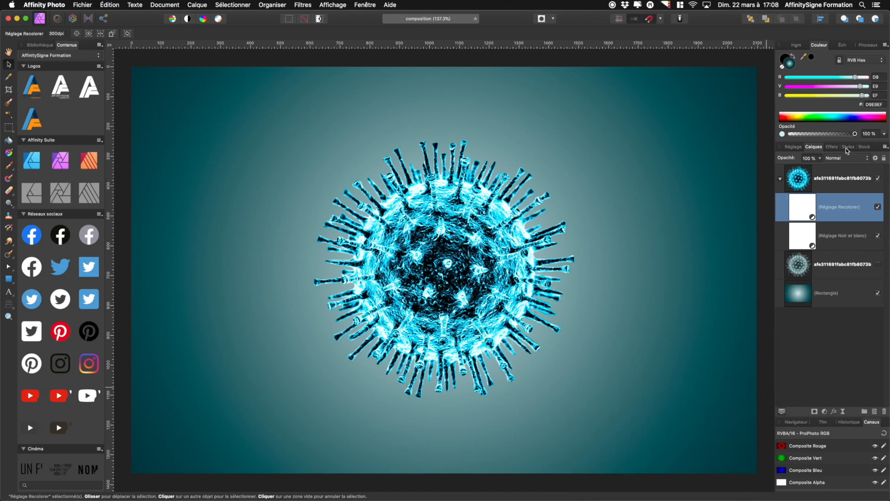
Collapse the top virus group and make the lower virus copy visible again
click(782, 181)
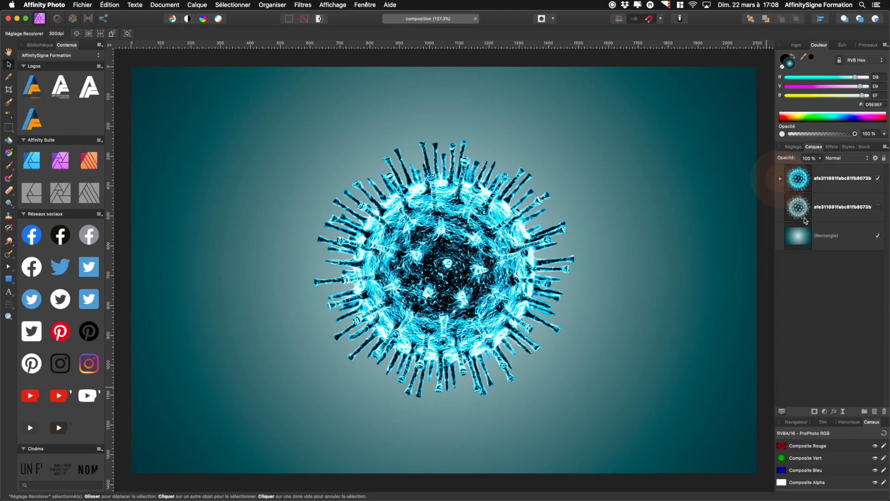
click(799, 206)
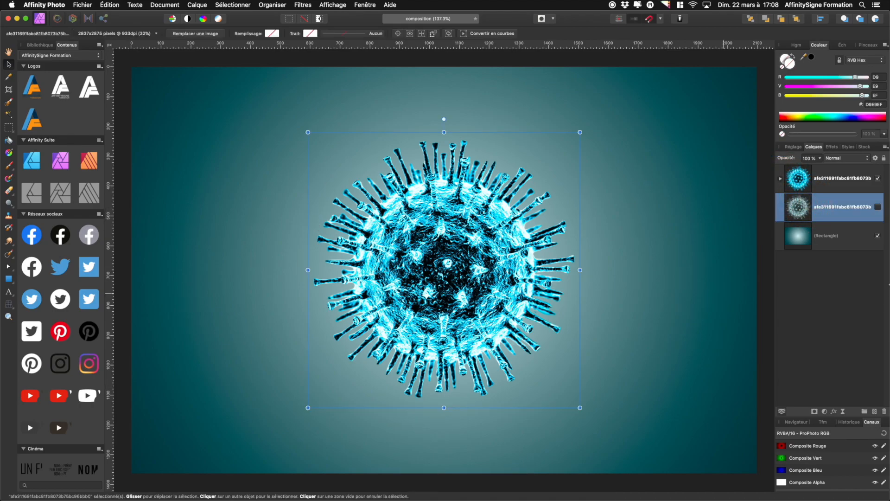
click(881, 210)
Place the earth_PNG39 image above the lower virus copy, sized to cover the virus
click(82, 5)
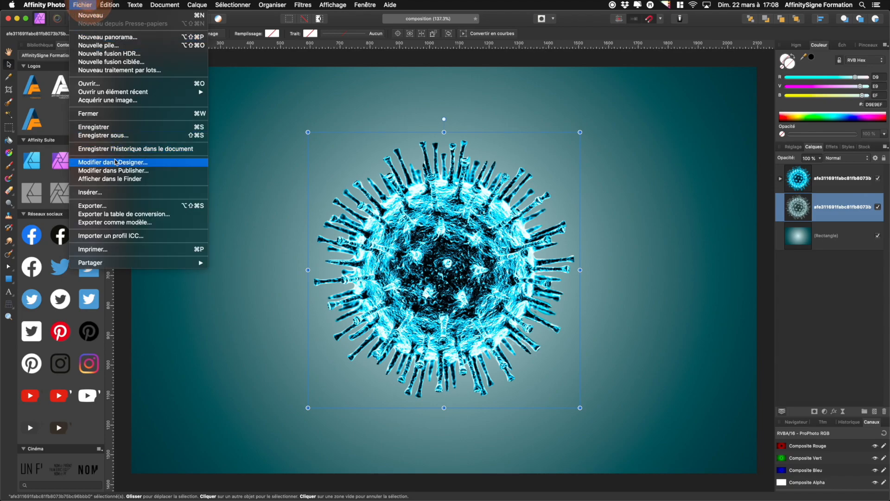
click(113, 186)
click(428, 76)
key(Return)
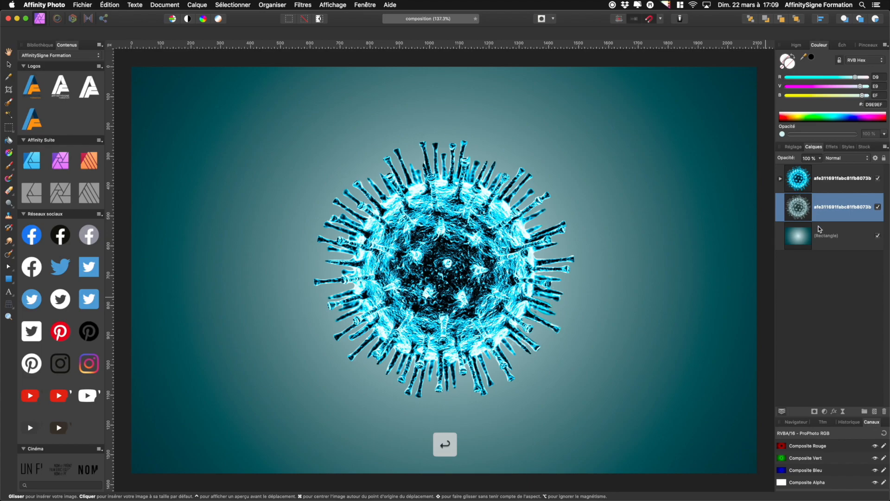
drag(309, 141, 577, 402)
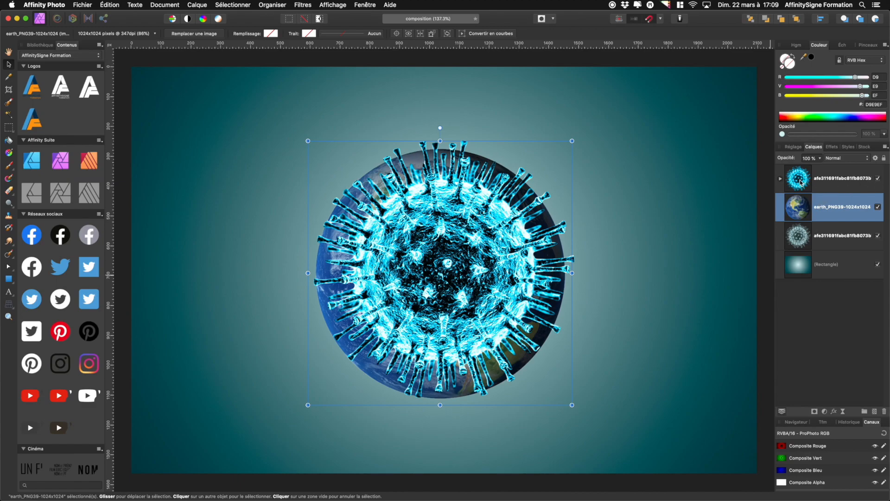
Toggle the top virus layer's visibility to compare it with the earth and lower its opacity so the earth shows through
click(878, 178)
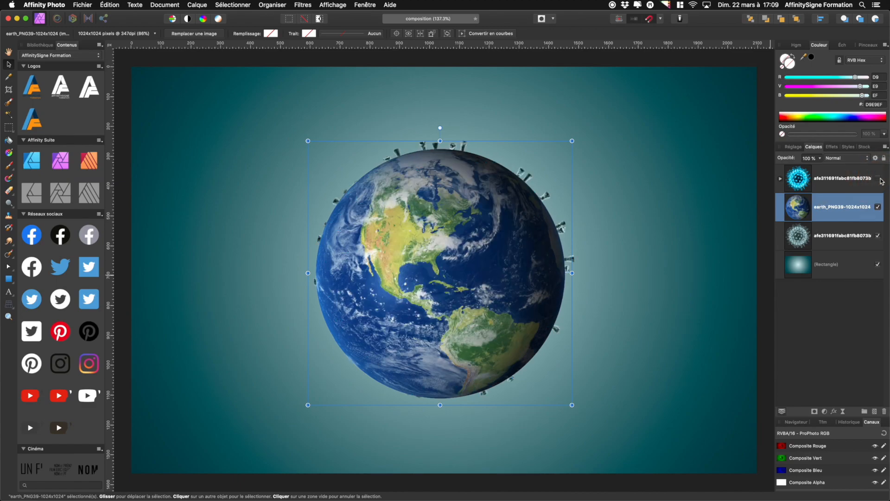
click(877, 179)
drag(790, 160, 765, 166)
click(804, 178)
click(797, 209)
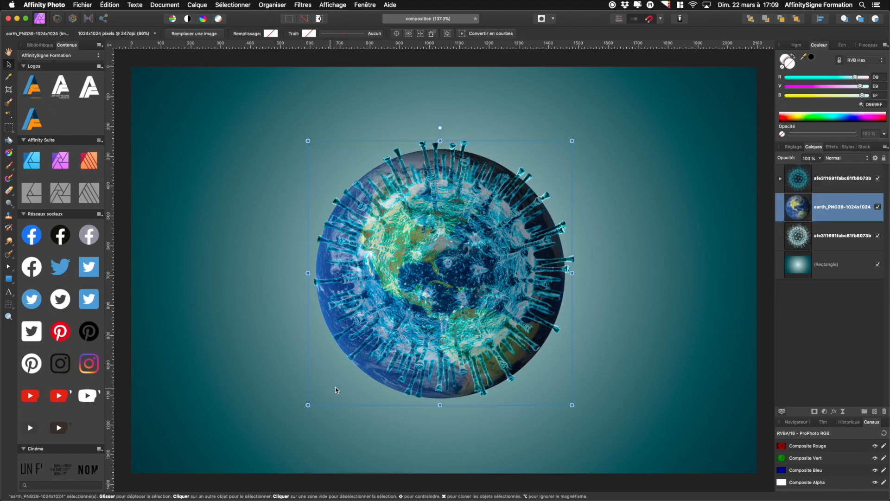
Shrink the earth image to fit inside the virus body and contract its selection by -10 px
mouse_move(380, 385)
mouse_down()
mouse_move(408, 406)
mouse_move(397, 377)
mouse_move(369, 385)
mouse_move(366, 377)
mouse_move(383, 381)
mouse_up()
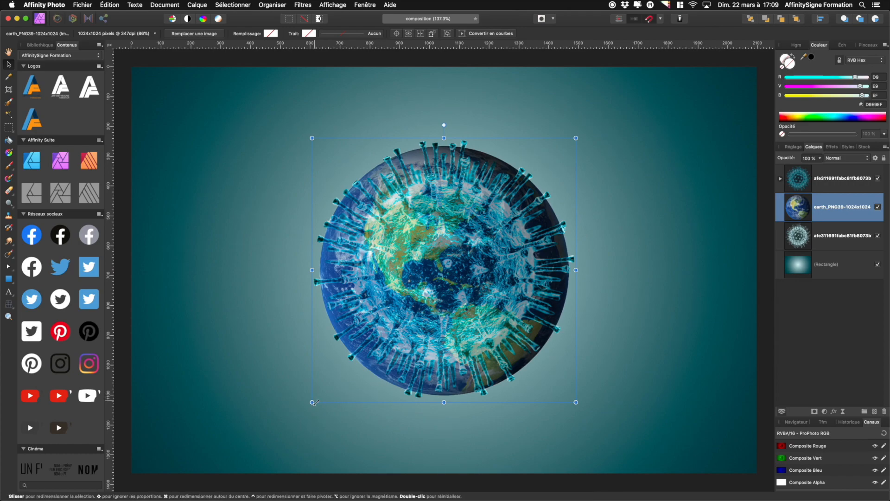
drag(318, 398, 351, 369)
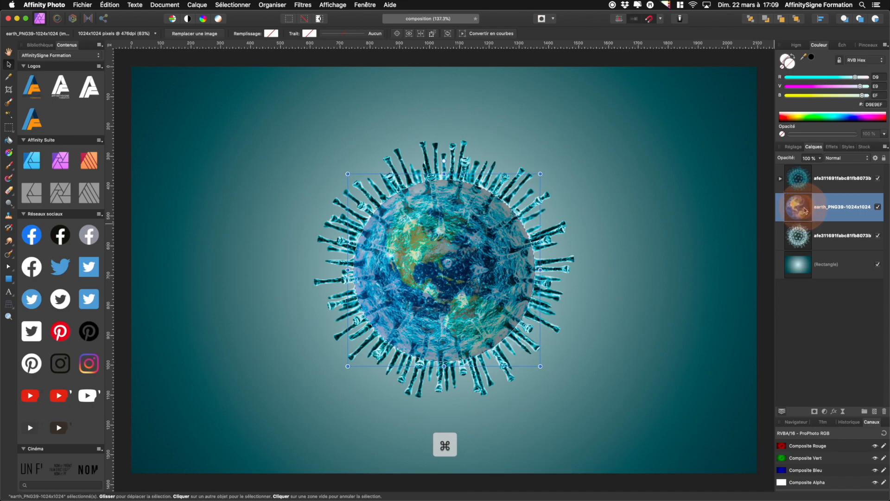
click(228, 6)
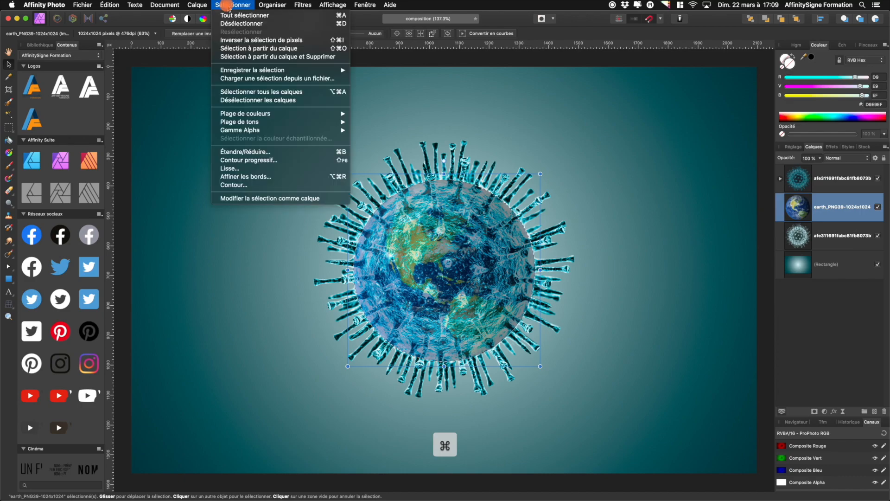
click(257, 151)
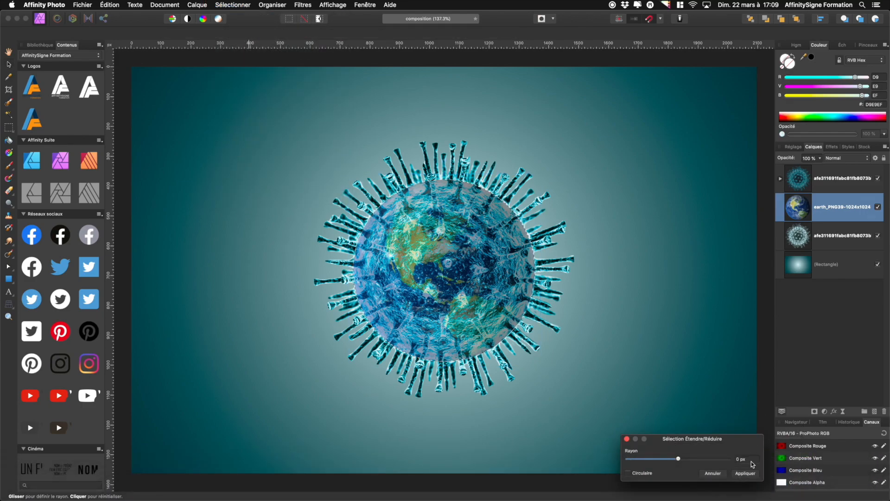
text(-10)
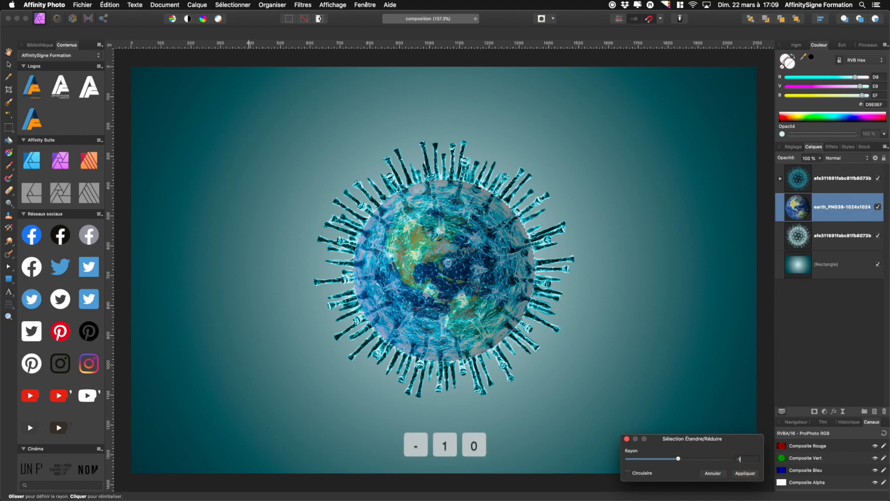
key(Tab)
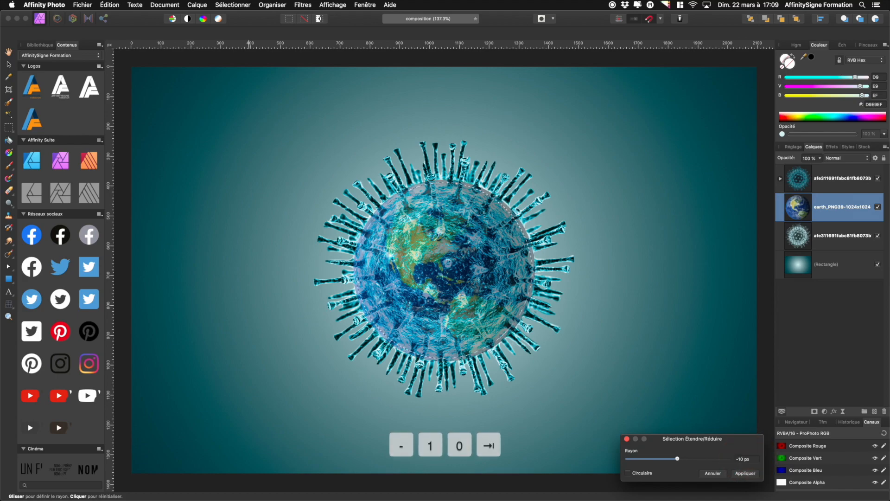
click(744, 474)
Feather the selection with a radius of 200 px
click(233, 5)
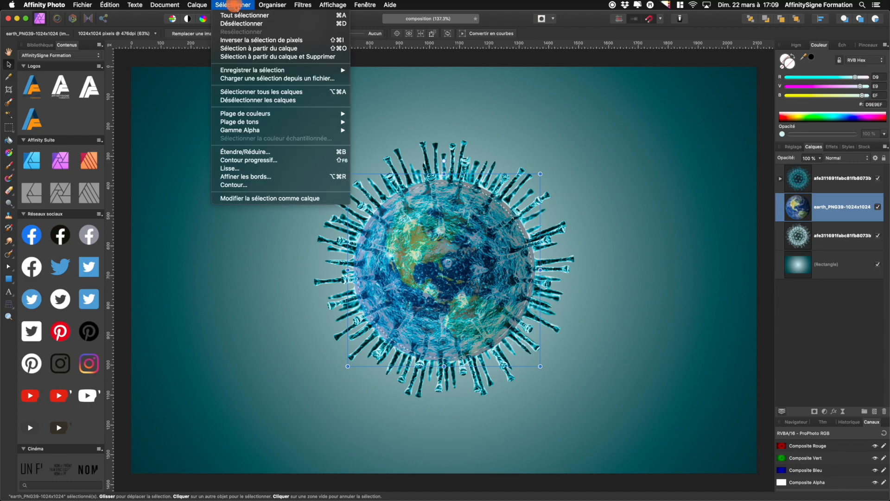
click(292, 161)
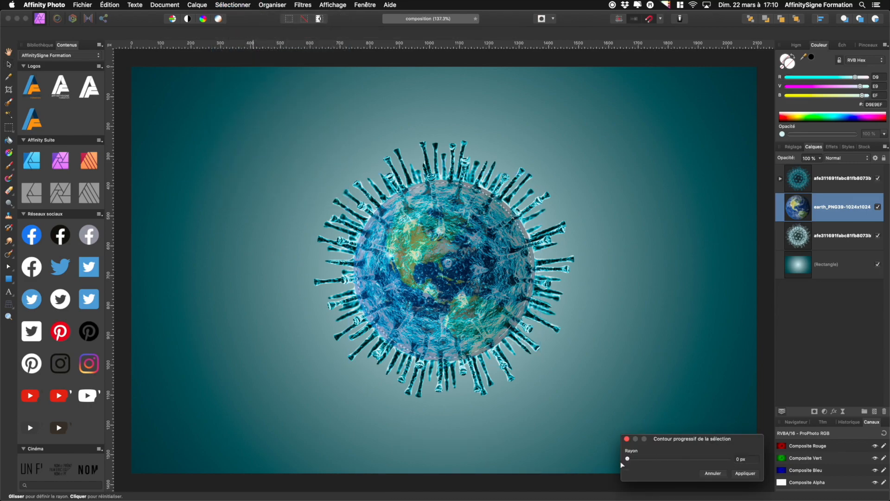
drag(641, 458, 642, 458)
click(744, 459)
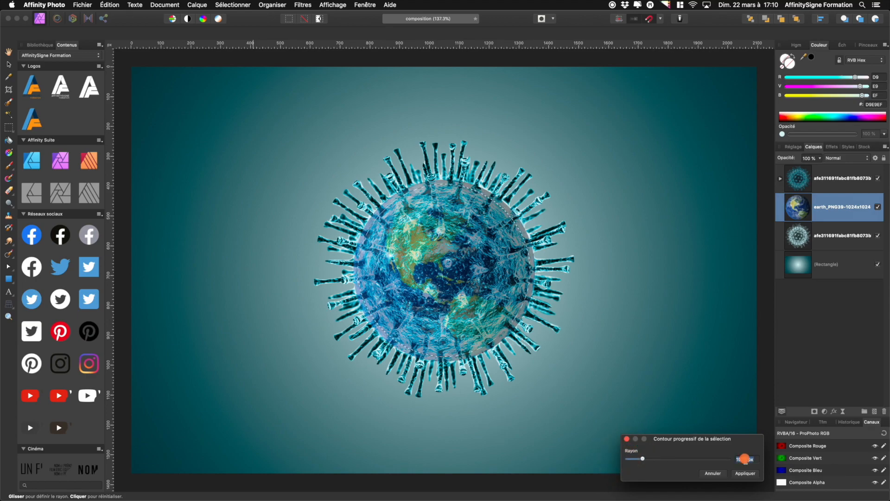
key(super+a)
text(200)
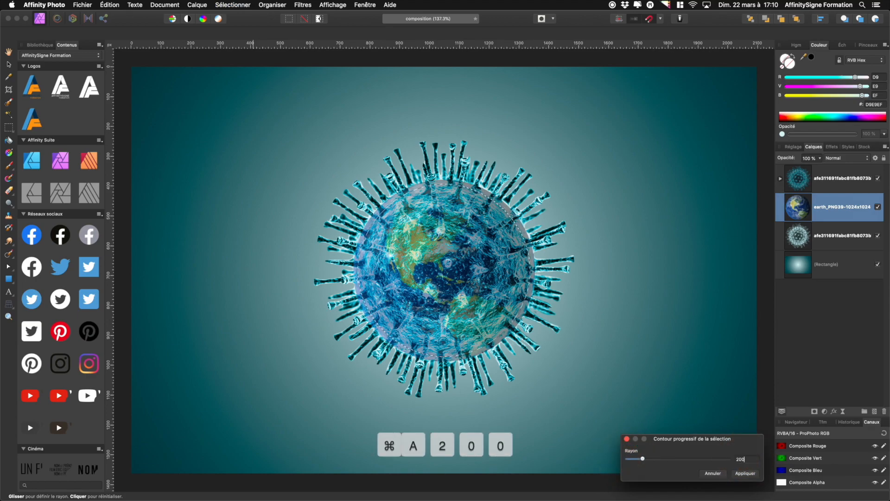
key(Tab)
click(744, 473)
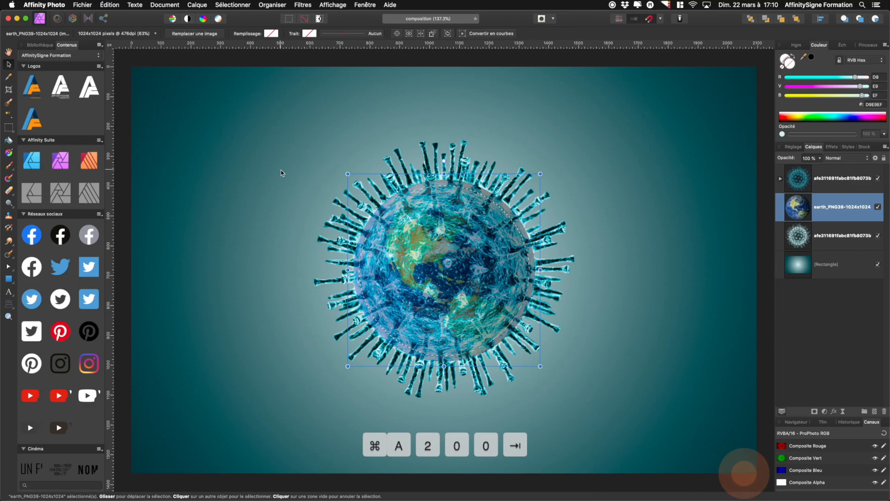
Invert the pixel selection, erase the earth's outer edge with the Eraser, and deselect
click(234, 6)
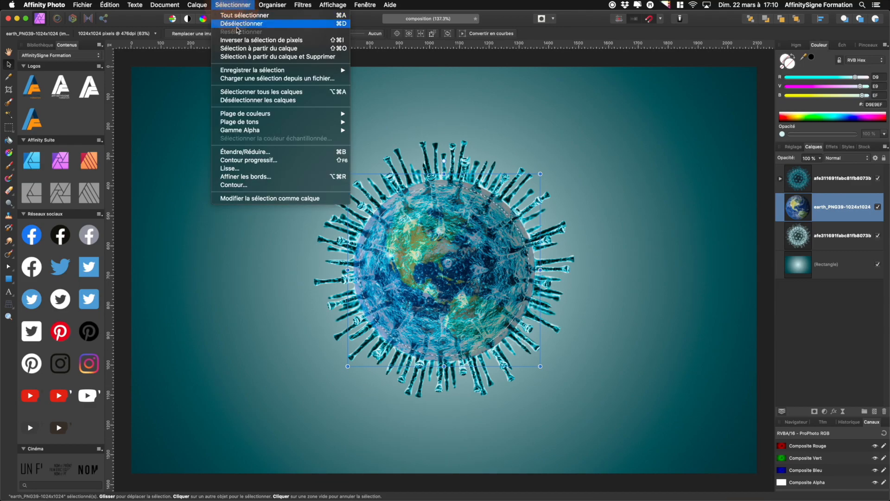
click(241, 40)
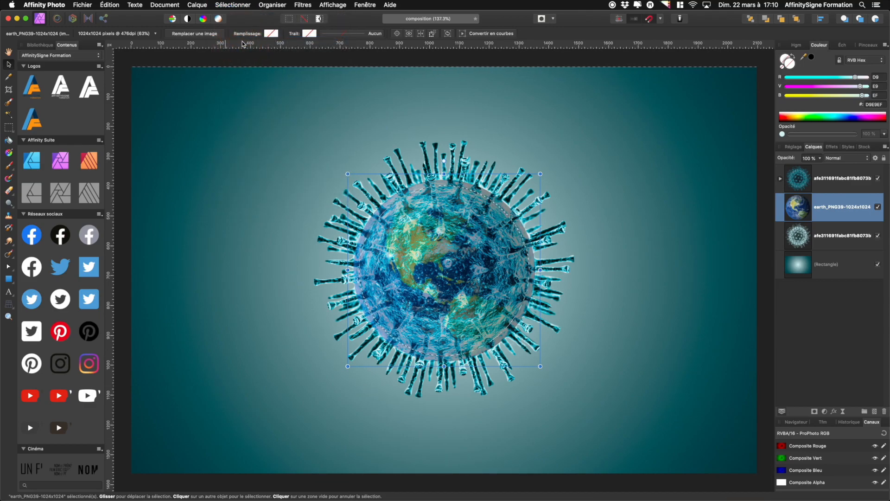
click(9, 191)
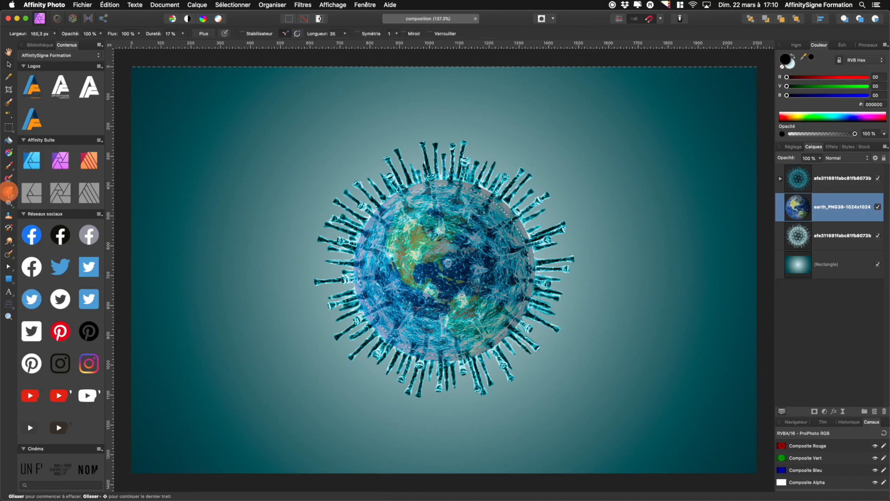
drag(328, 195, 328, 194)
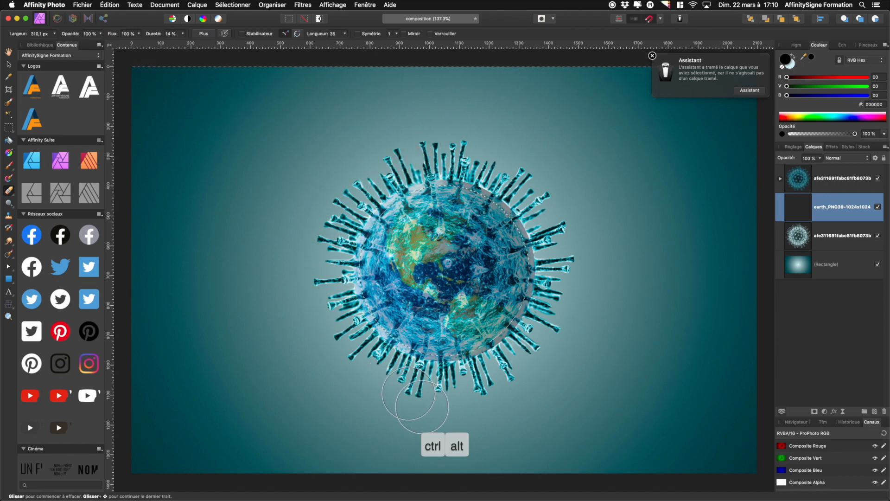
mouse_move(512, 193)
mouse_down()
mouse_move(563, 251)
mouse_move(549, 320)
mouse_move(501, 376)
mouse_move(478, 365)
mouse_move(547, 238)
mouse_up()
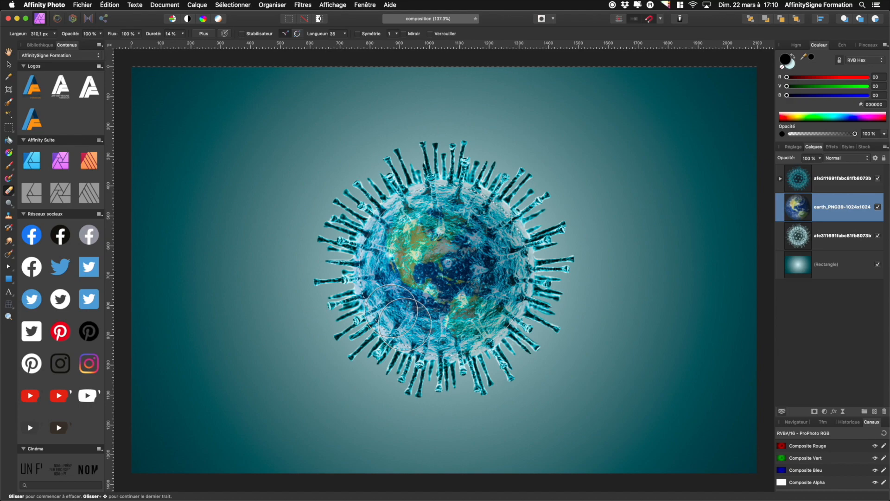
key(super+d)
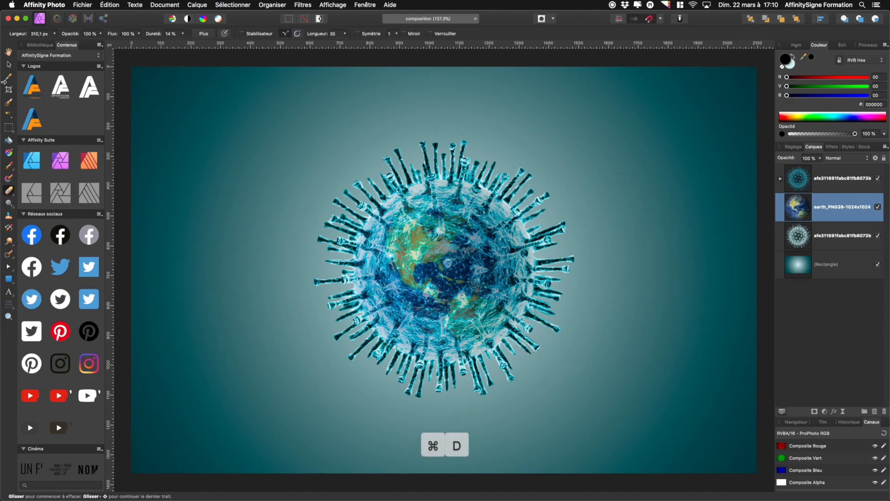
Set the top virus layer's blend mode to Superposition and its opacity to 36%
click(8, 64)
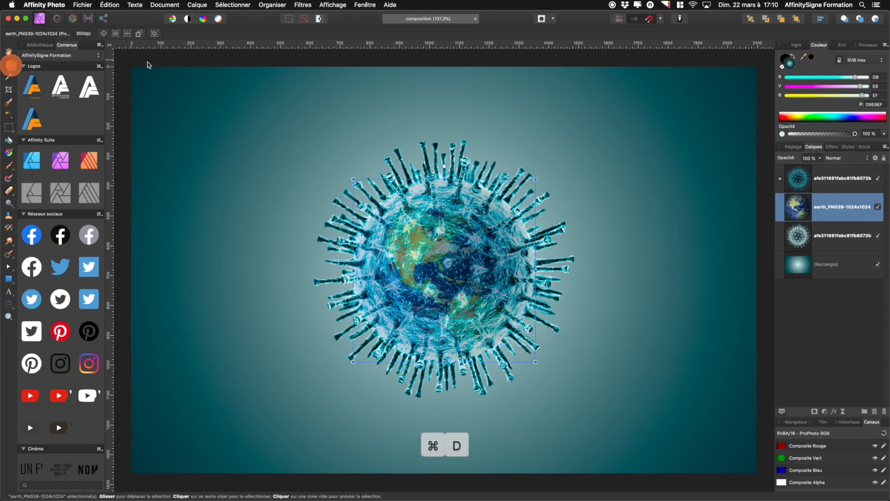
click(798, 184)
drag(782, 157, 816, 159)
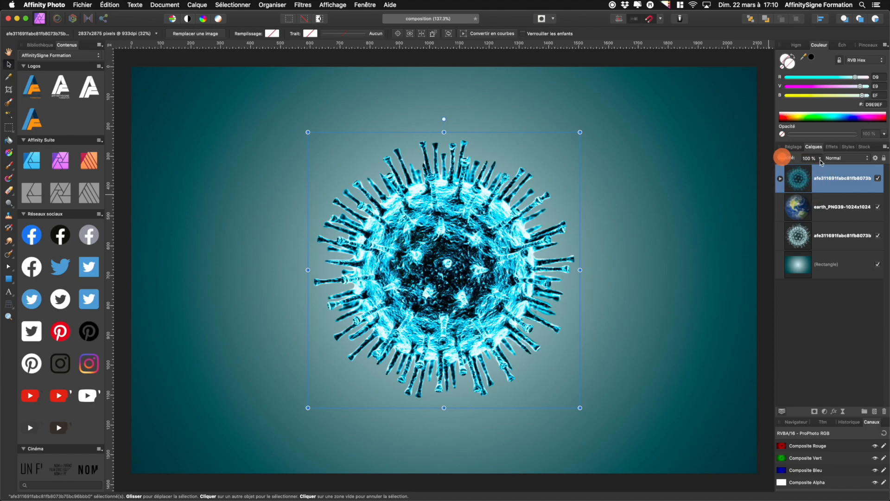
click(842, 161)
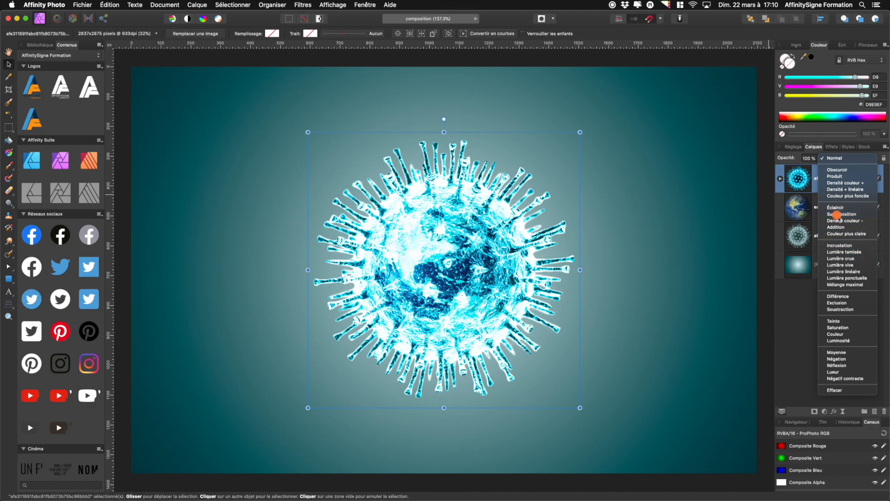
click(837, 215)
drag(787, 157, 762, 165)
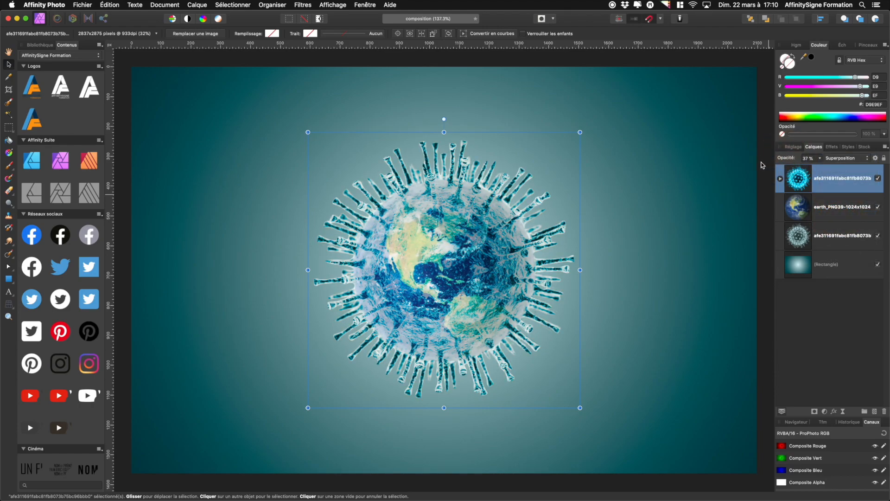
Change the top virus layer's blend mode to Incrustation and raise its opacity to 97%
click(780, 179)
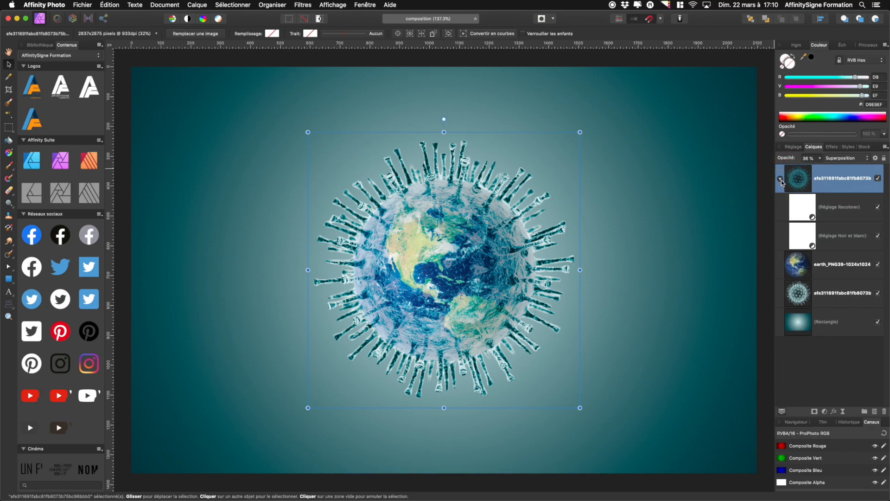
click(781, 180)
click(844, 161)
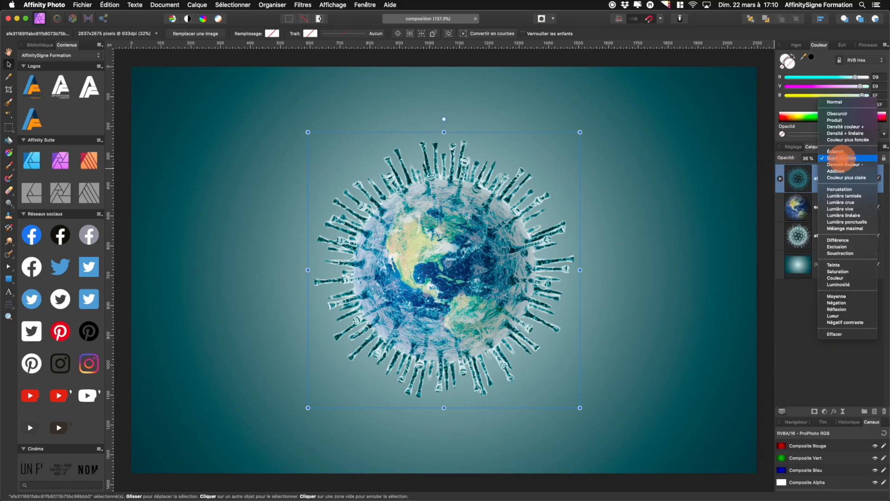
click(842, 188)
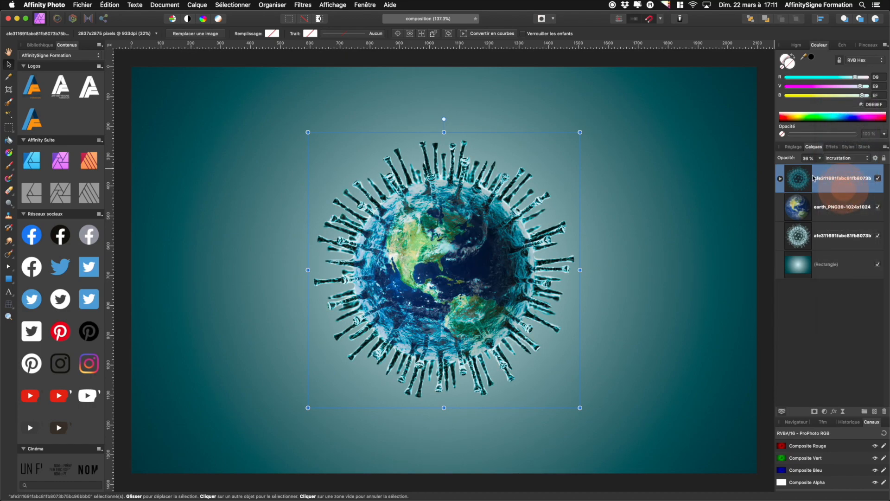
drag(792, 159, 807, 161)
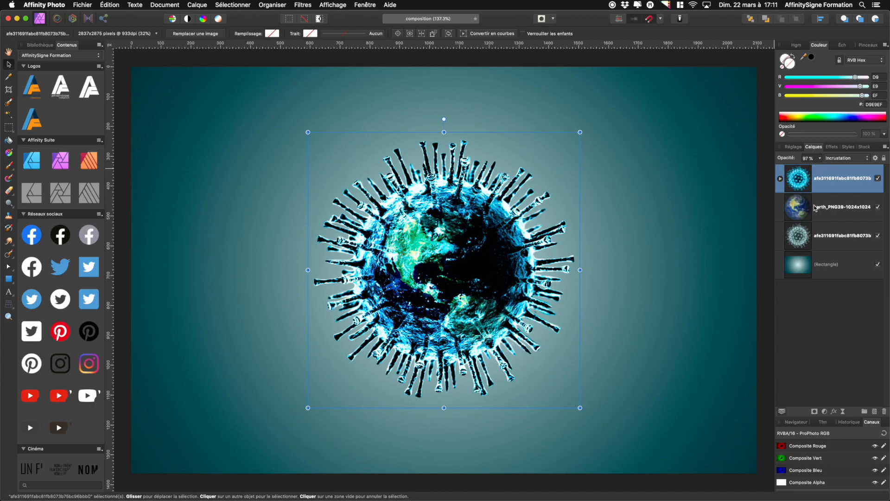
Add a mask to the top virus layer and enlarge the brush to about 1278 px wide
click(814, 412)
click(810, 206)
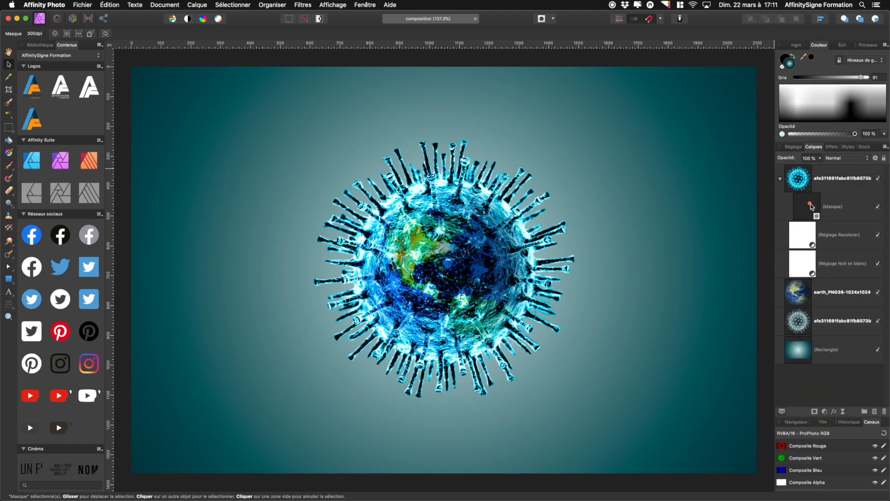
click(9, 166)
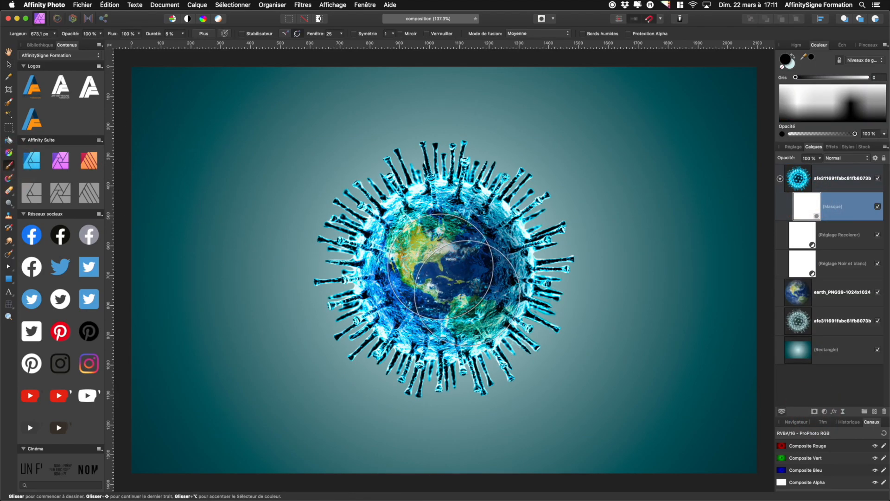
drag(441, 266, 495, 318)
drag(444, 267, 442, 266)
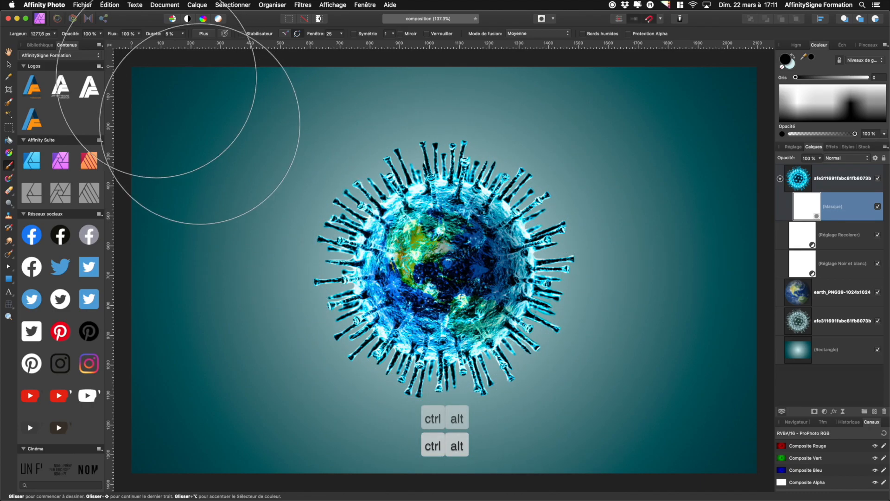
Set brush opacity to 50% and paint black over the centre of the mask
drag(63, 36, 59, 35)
click(86, 34)
key(super+a)
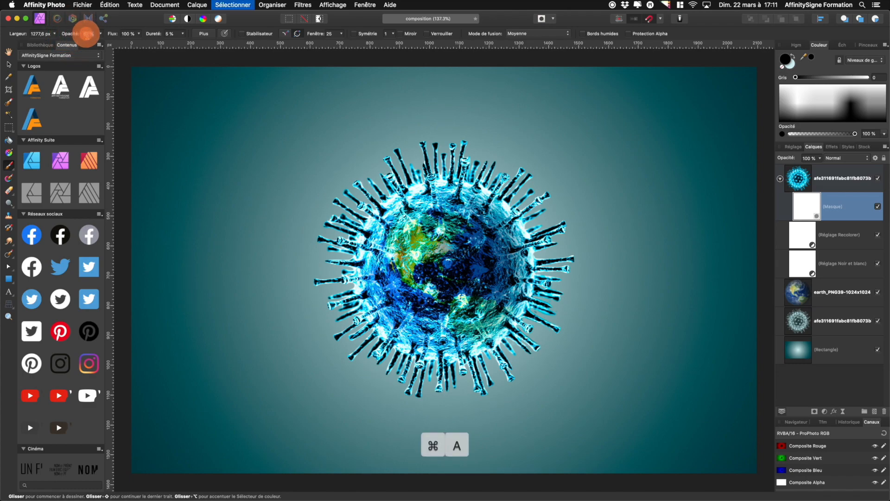
text(50)
key(Tab)
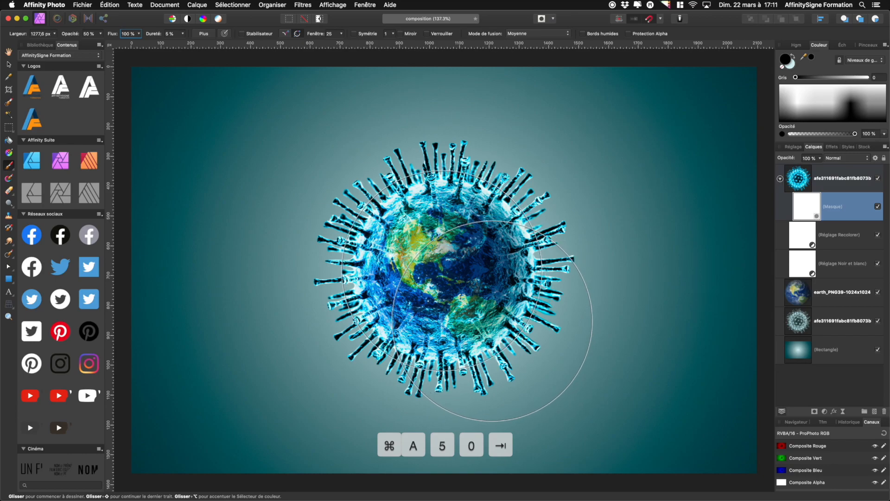
click(442, 272)
click(439, 268)
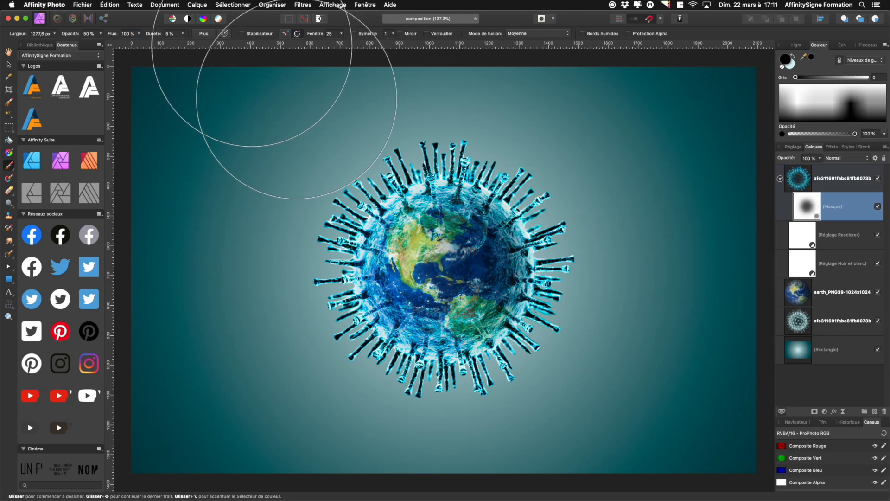
Zoom in on the composite to inspect how the earth blends with the virus
click(9, 66)
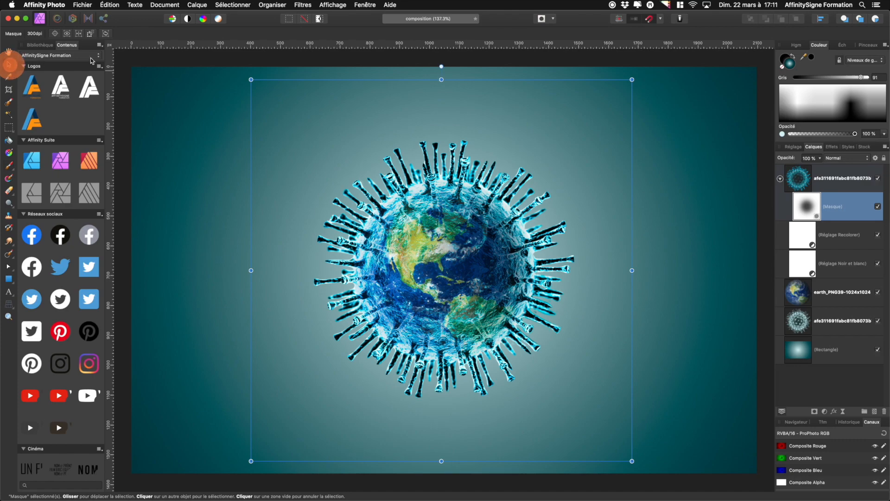
click(780, 179)
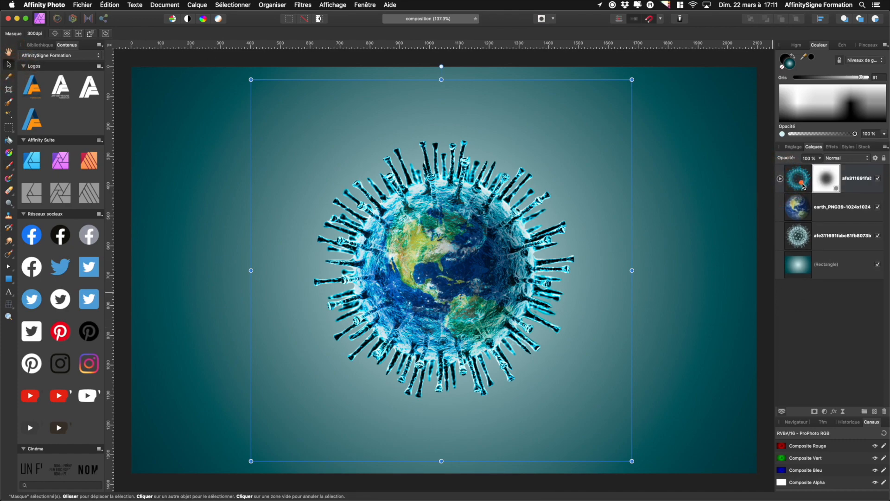
click(800, 180)
drag(784, 160, 843, 178)
click(649, 296)
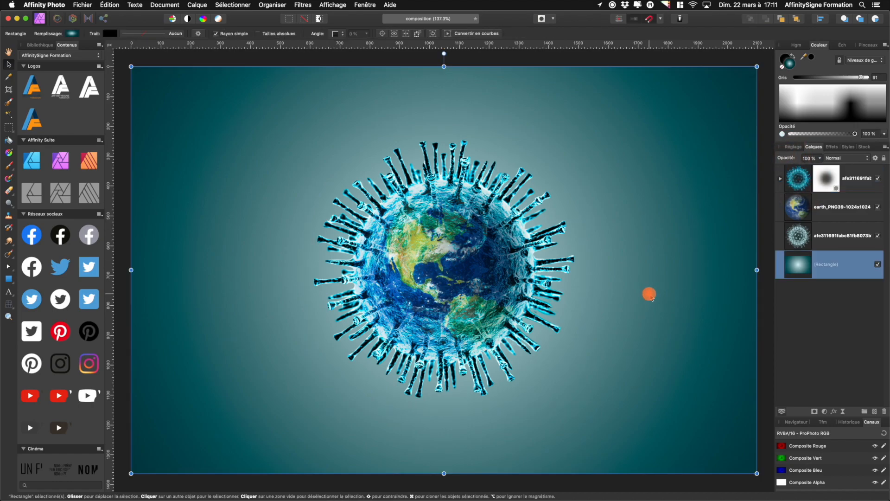
click(460, 293)
mouse_move(608, 328)
mouse_down()
mouse_move(624, 327)
mouse_move(607, 324)
mouse_up()
scroll(445, 255, up, 5)
scroll(445, 256, down, 6)
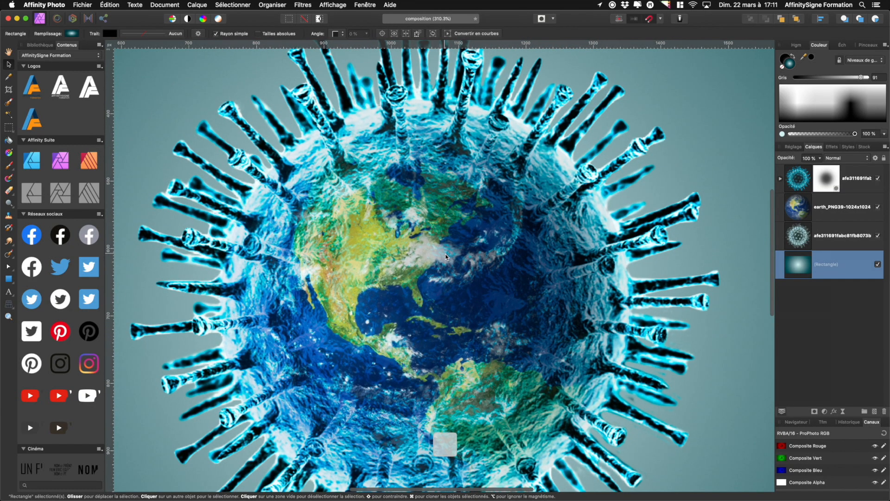
Rotate the earth image slightly counter-clockwise inside the virus
scroll(446, 257, up, 1)
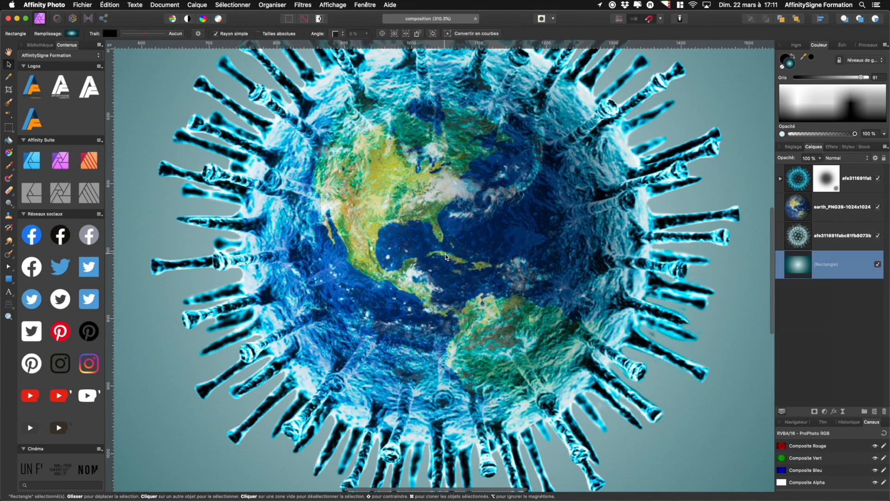
click(798, 210)
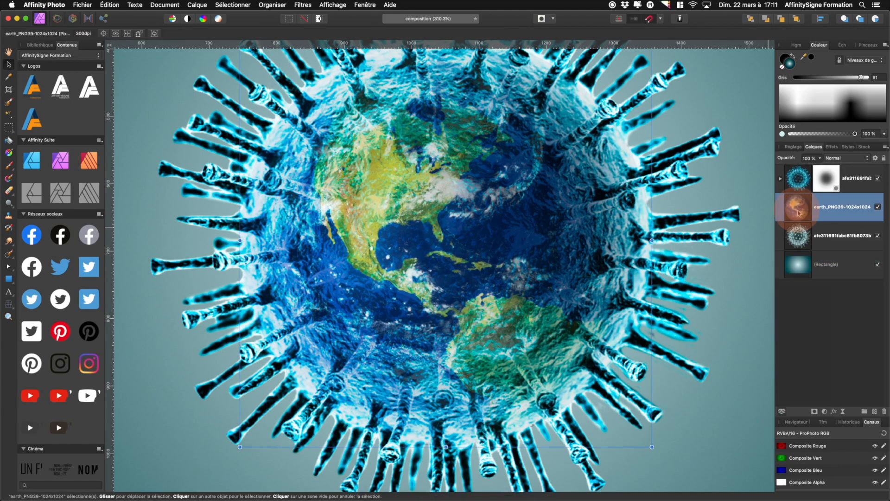
key(super+minus)
key(super+minus)
key(super+minus)
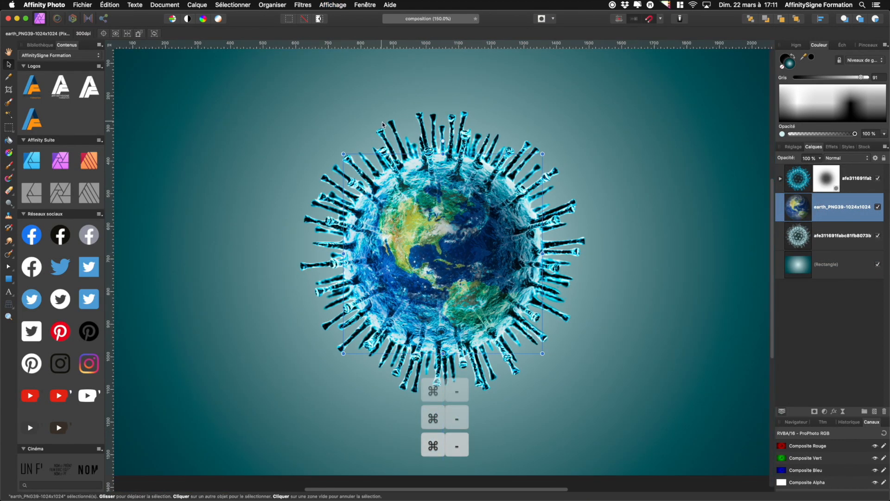
drag(443, 140, 376, 162)
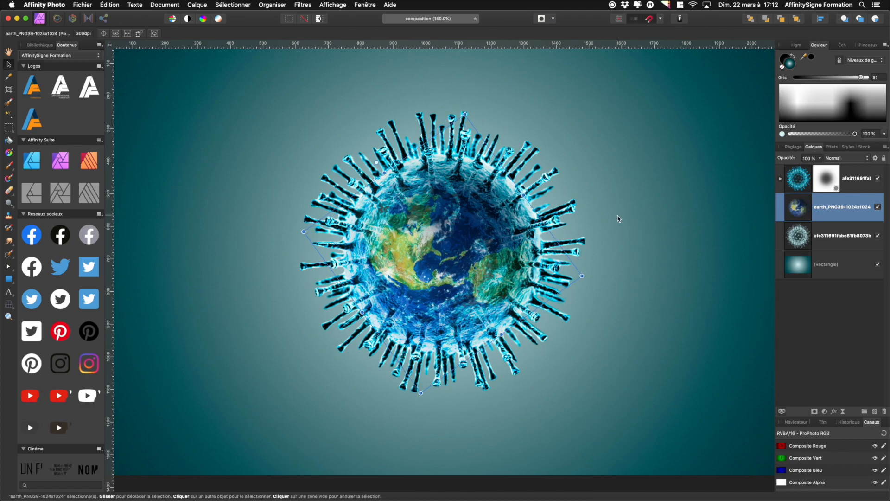
click(610, 240)
key(super+minus)
key(super+plus)
key(super+plus)
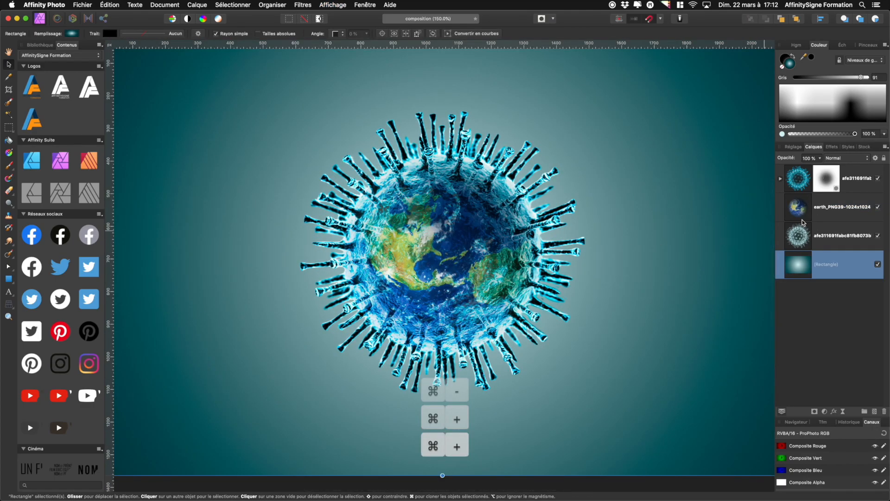
click(795, 180)
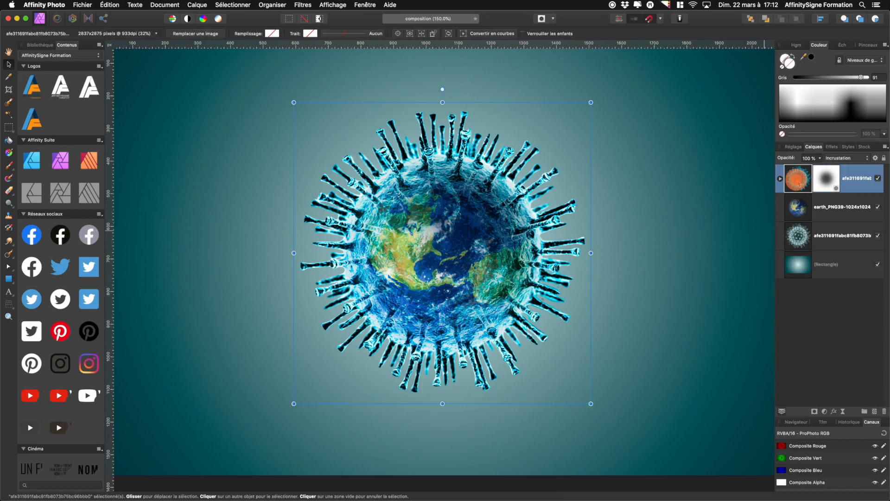
right_click(865, 182)
click(858, 331)
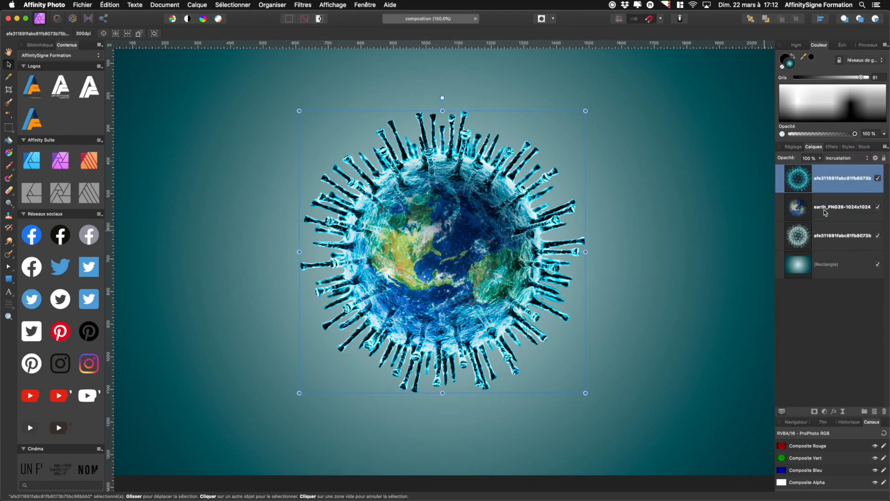
key(super+z)
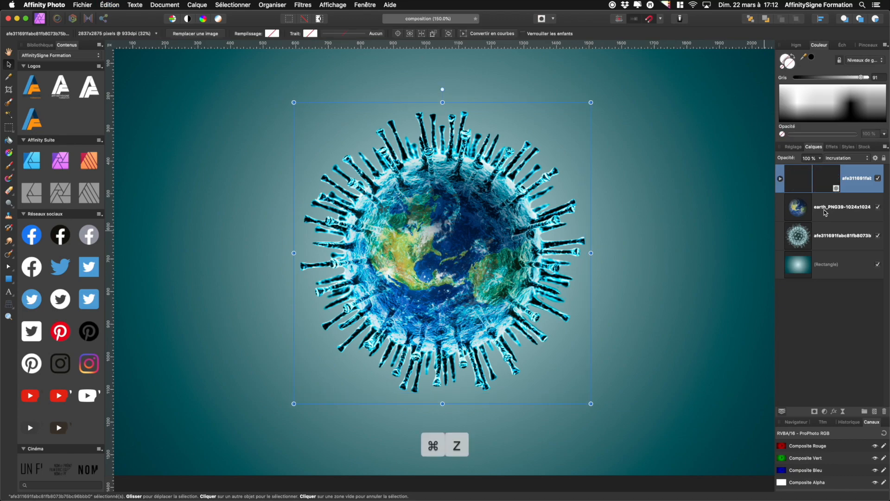
Group the two virus layers and the earth layer together
click(800, 236)
shift+click(799, 185)
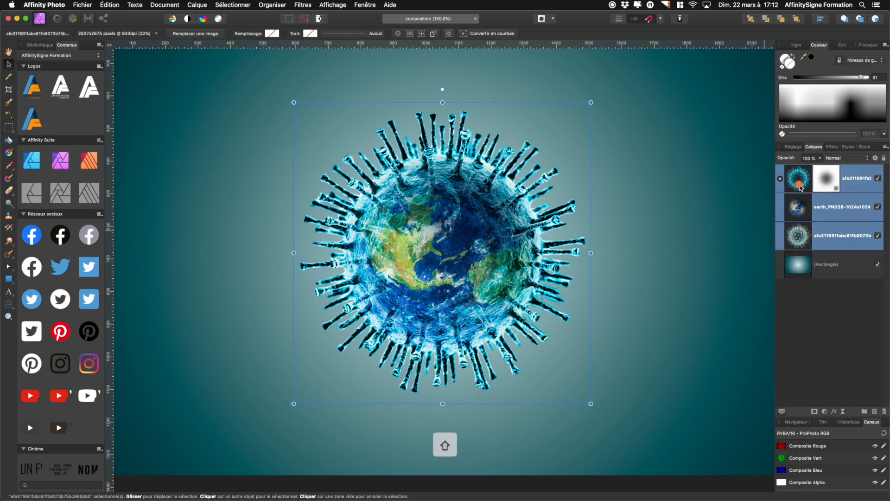
key(super+g)
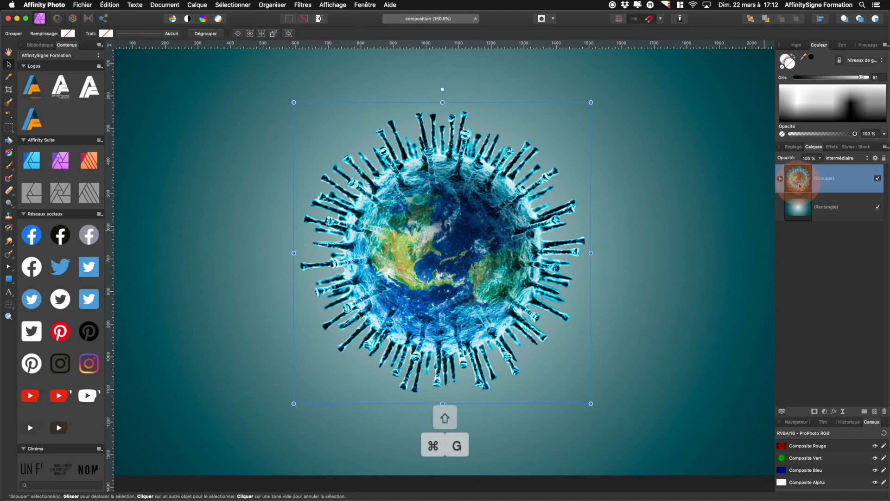
Duplicate the group and delete the earth image from the copy
key(super+j)
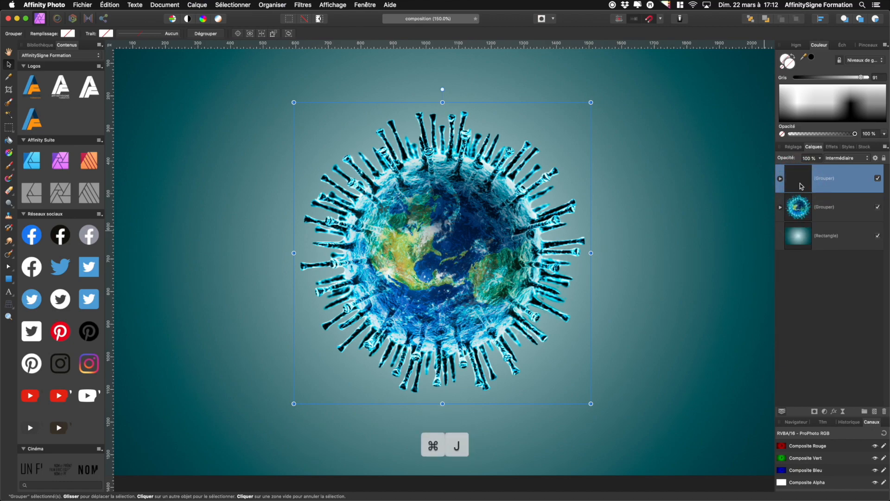
click(781, 180)
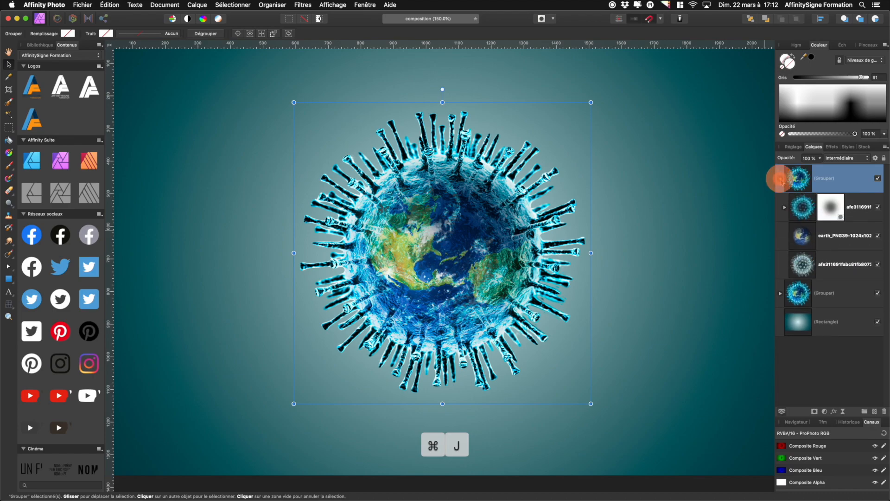
click(800, 244)
key(BackSpace)
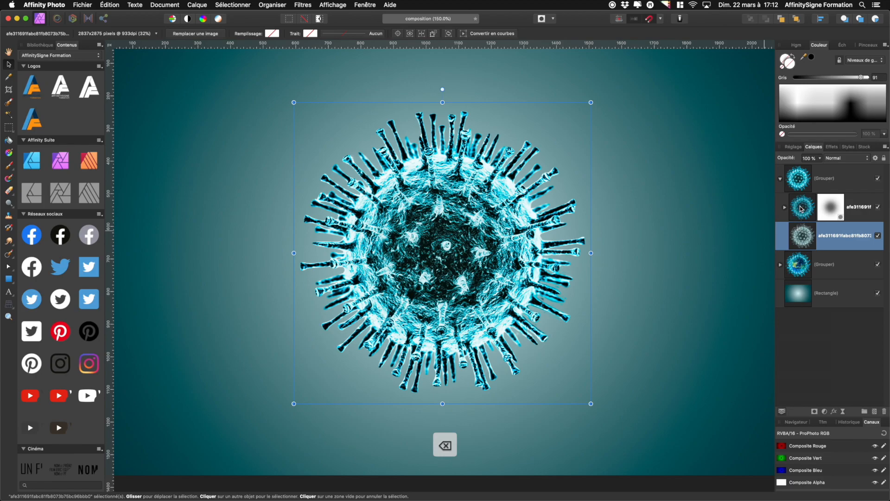
Delete the mask from the top virus layer inside the duplicated group
click(780, 181)
click(781, 181)
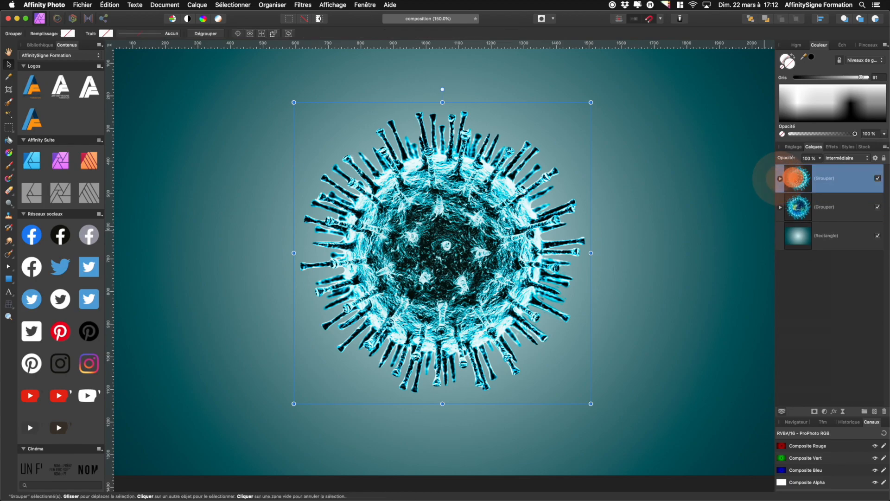
click(781, 180)
click(794, 206)
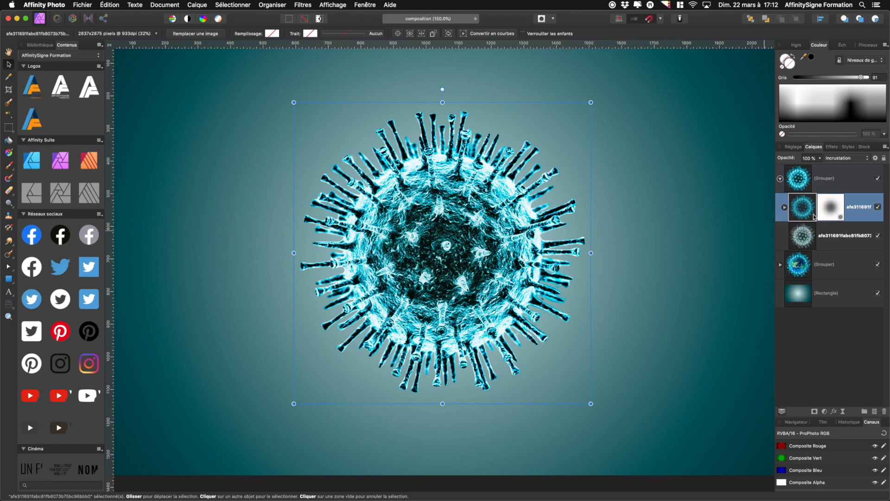
click(784, 207)
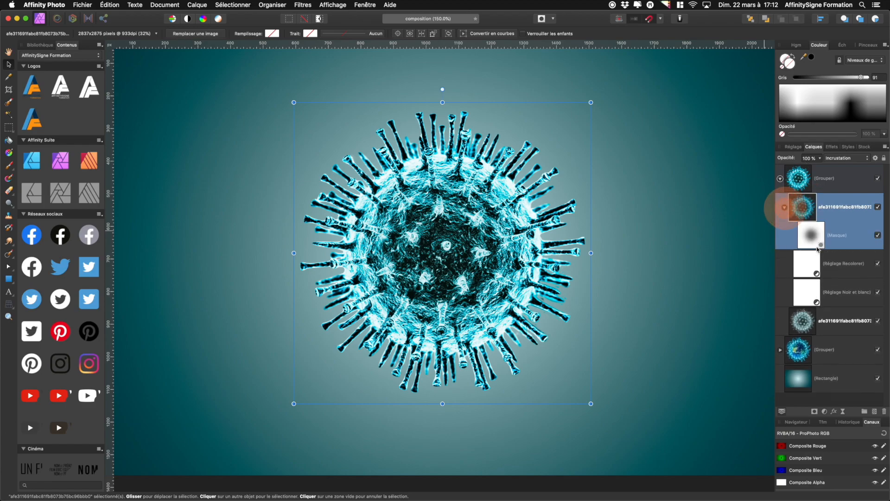
click(810, 239)
key(BackSpace)
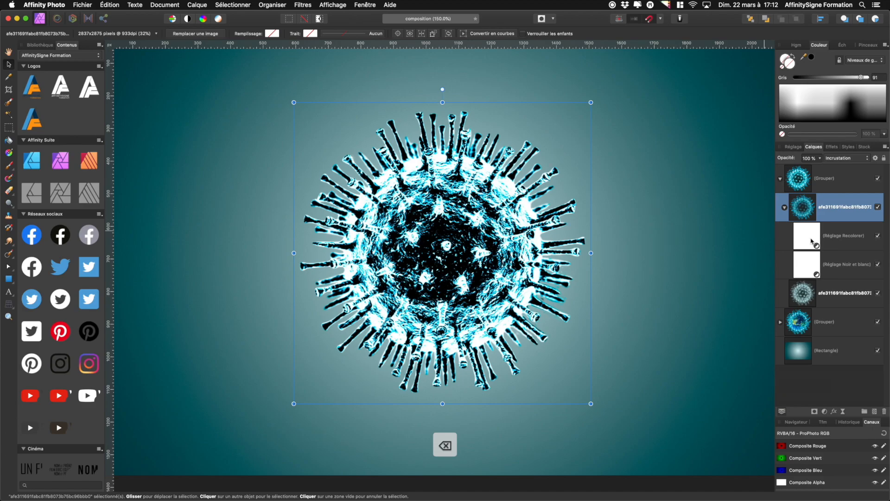
Hide and delete the Black and White adjustment on that virus layer
click(877, 236)
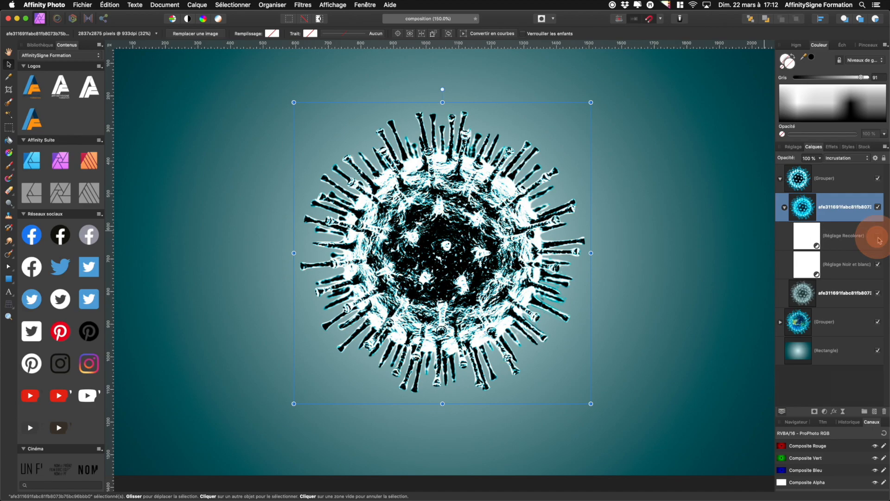
click(877, 265)
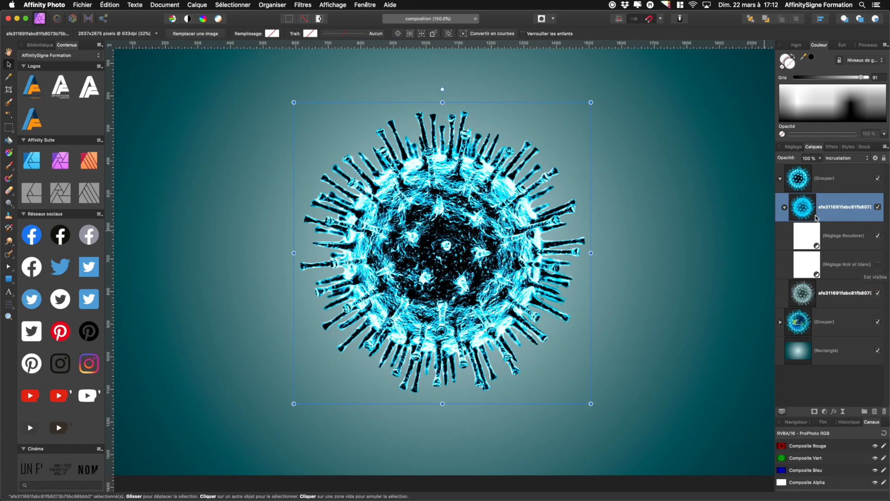
click(806, 274)
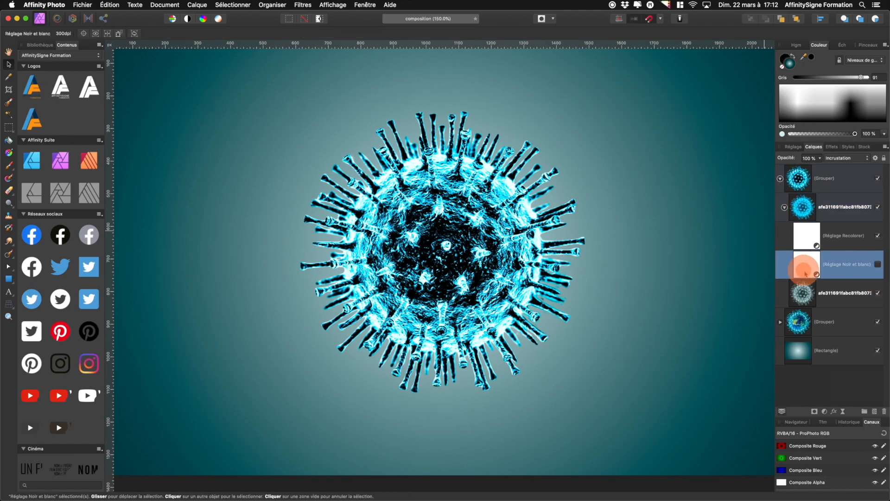
key(BackSpace)
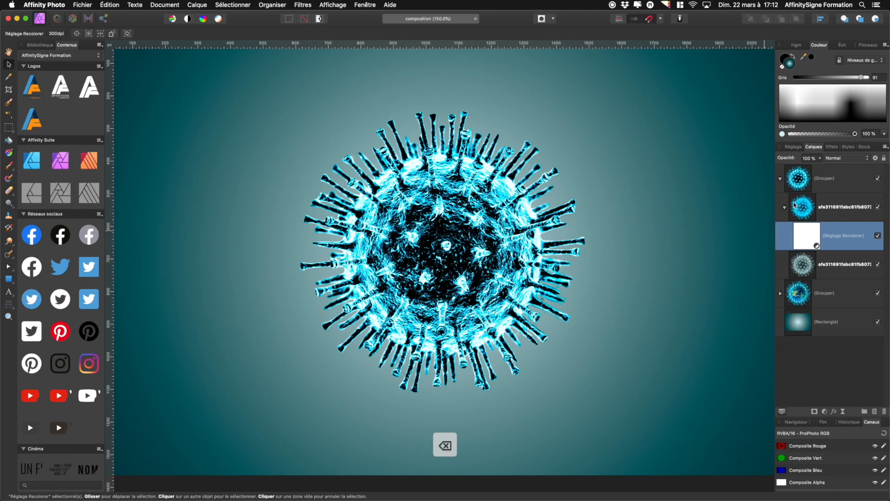
Set the Recolour adjustment's blend mode to Éclaircir
click(849, 158)
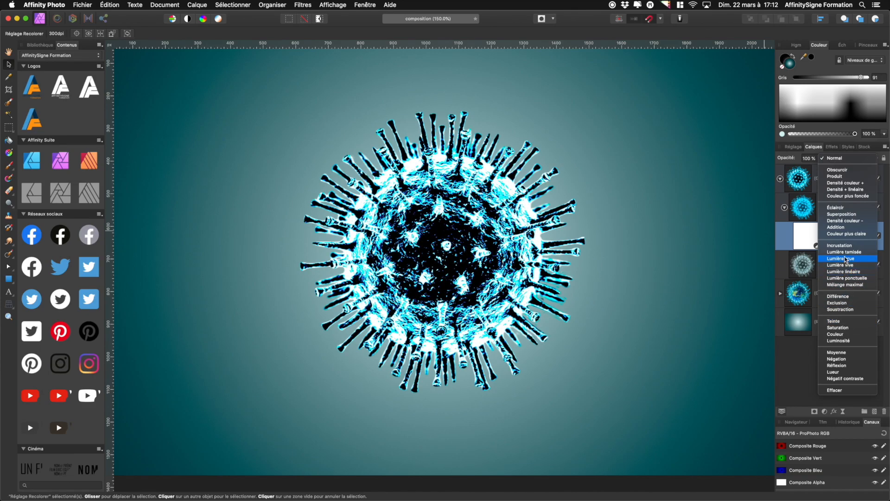
click(842, 208)
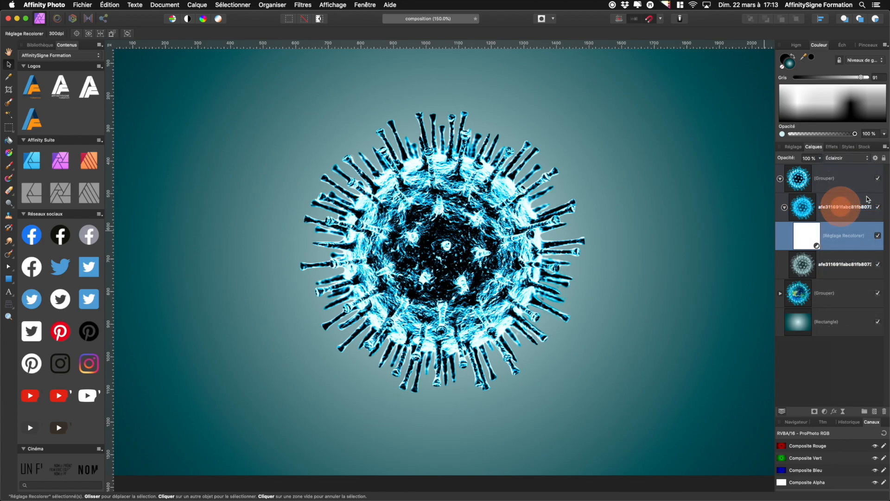
click(784, 208)
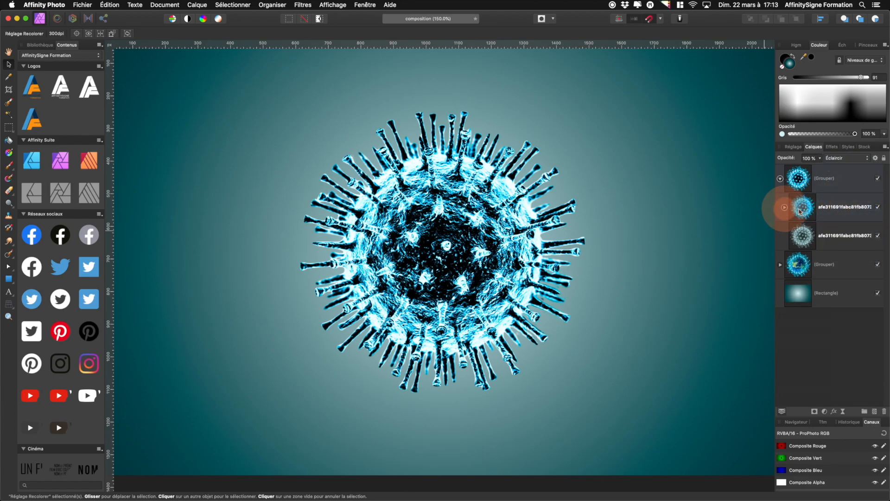
Lower the duplicated group's top virus layer opacity to 54%
click(800, 212)
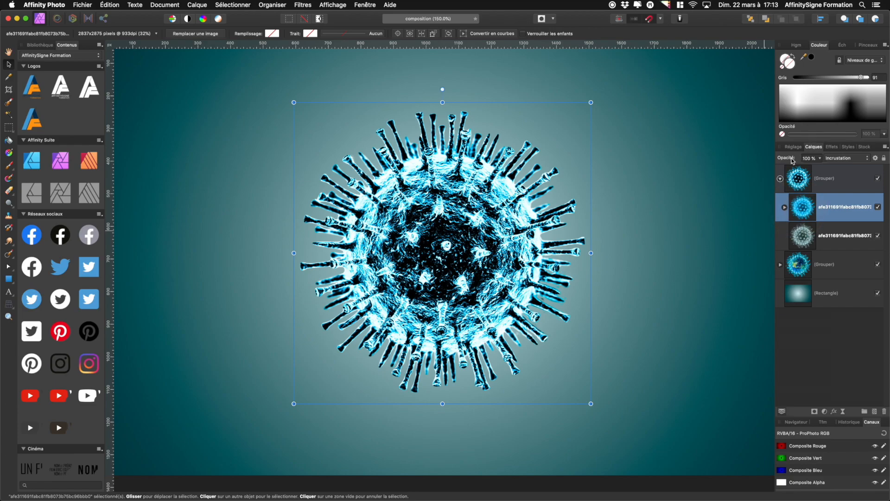
mouse_move(783, 161)
mouse_down()
mouse_move(752, 163)
mouse_move(771, 163)
mouse_up()
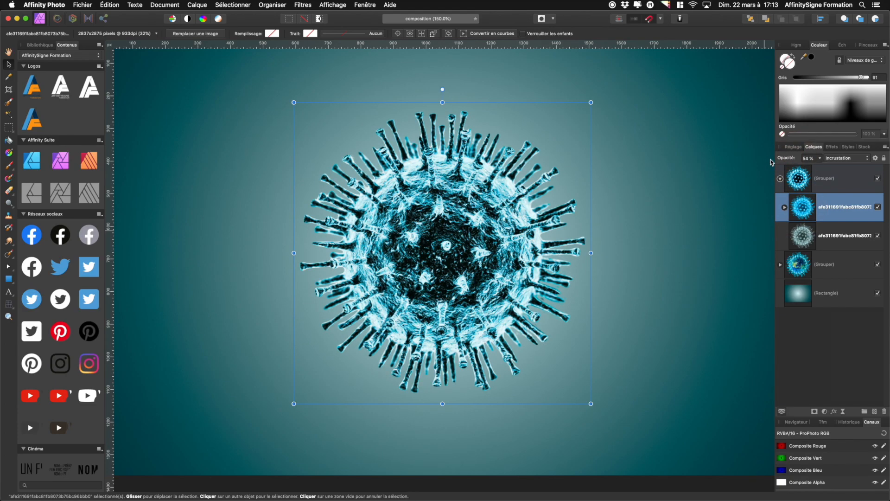
click(780, 179)
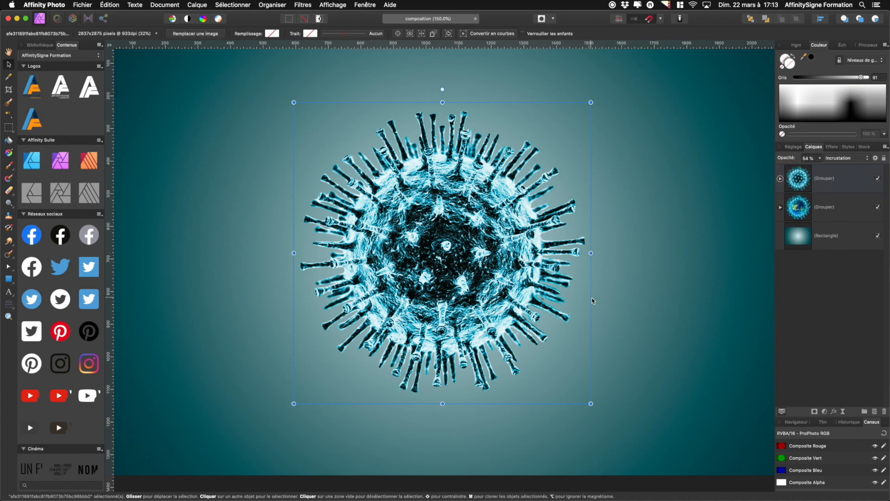
Rasterize and trim the duplicated group into a single pixel layer
key(super+minus)
key(super+minus)
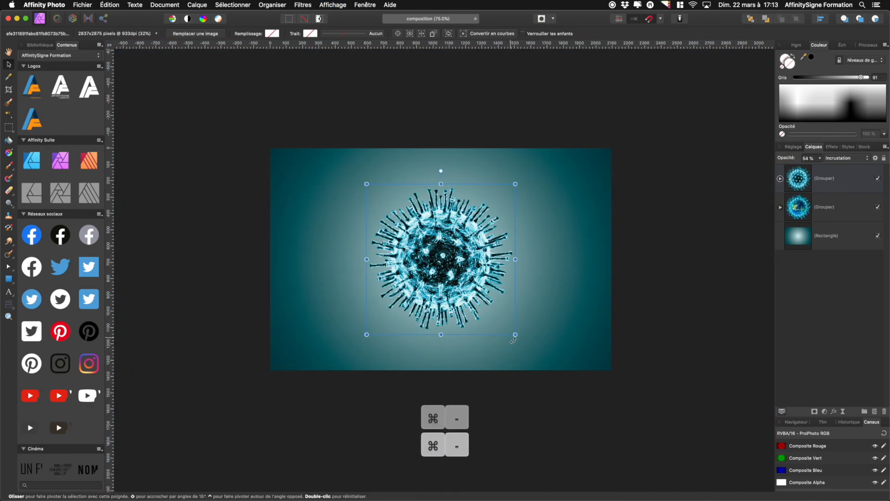
right_click(848, 181)
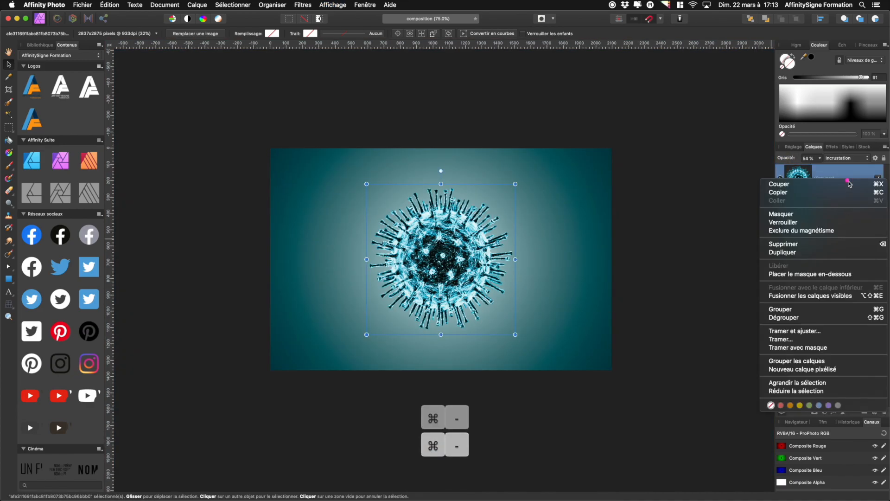
click(831, 331)
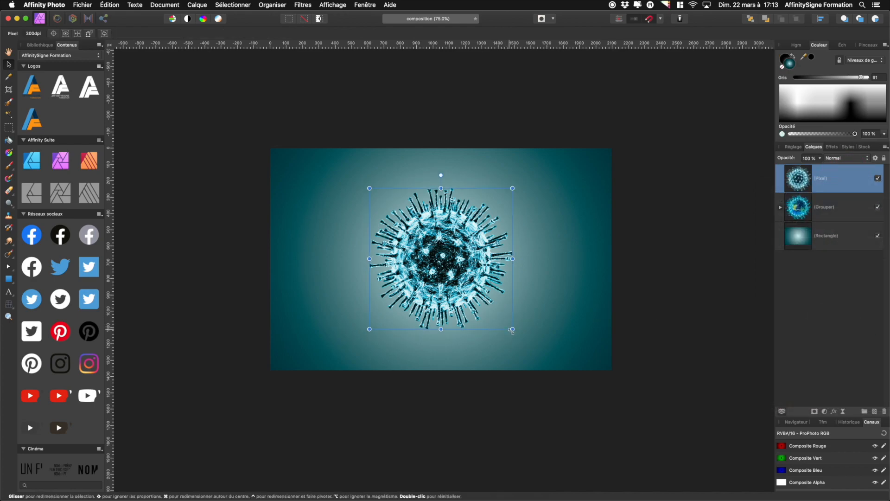
Scale down the rasterized virus and place duplicated small copies around the central globe
drag(512, 329, 340, 241)
drag(550, 188, 568, 210)
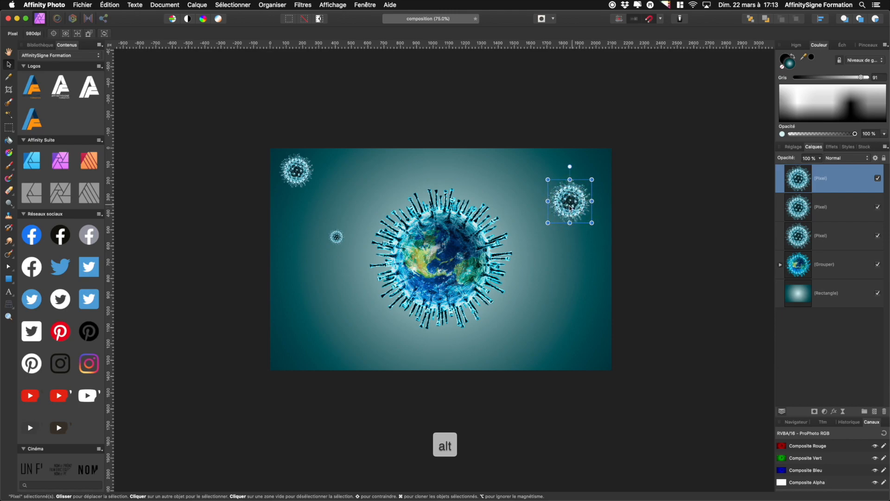
Duplicate a small virus copy to below and right of the globe
drag(570, 207, 563, 322)
drag(535, 340, 527, 345)
key(Escape)
drag(565, 323, 533, 336)
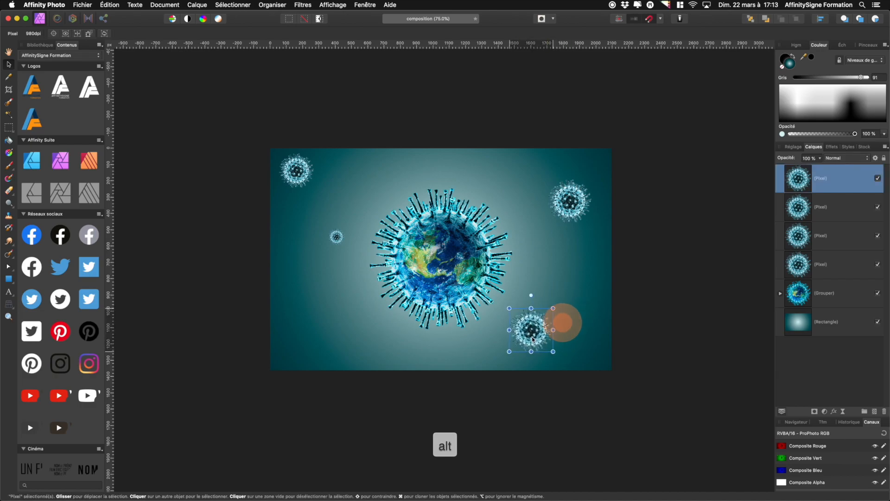
Shrink the lower-right virus copy and select the main virus group
click(798, 207)
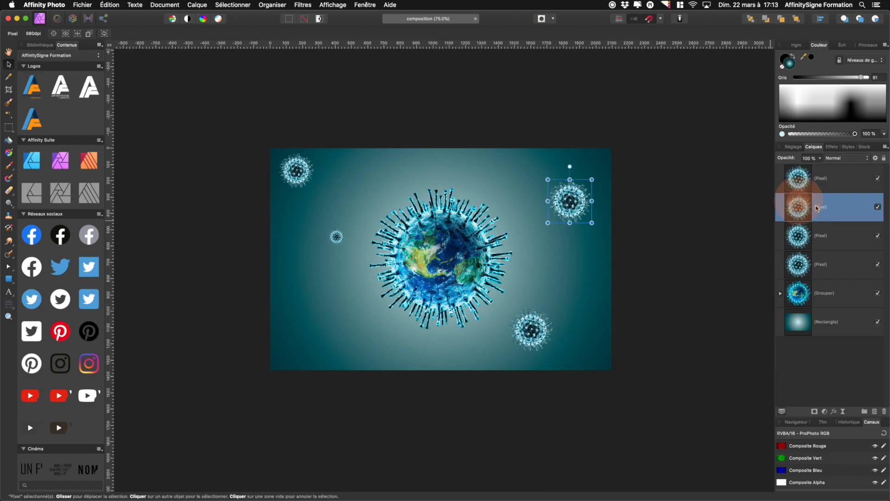
click(804, 239)
drag(532, 333, 550, 345)
drag(446, 276, 446, 276)
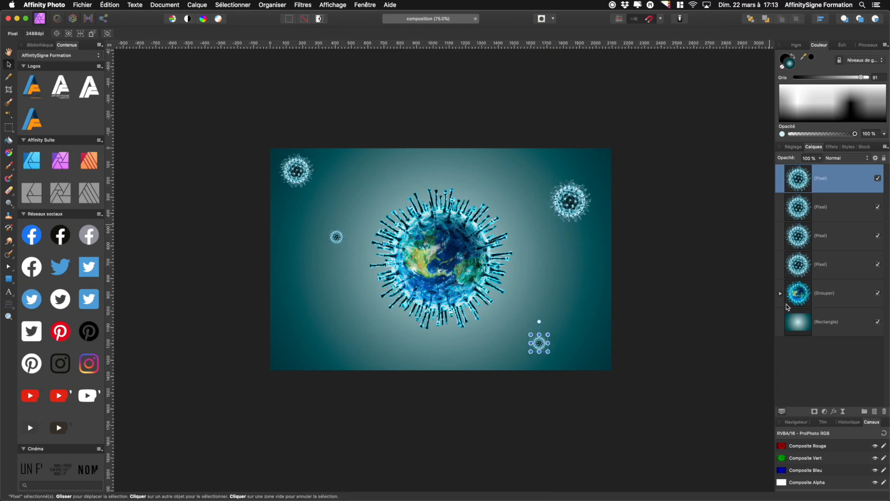
click(827, 295)
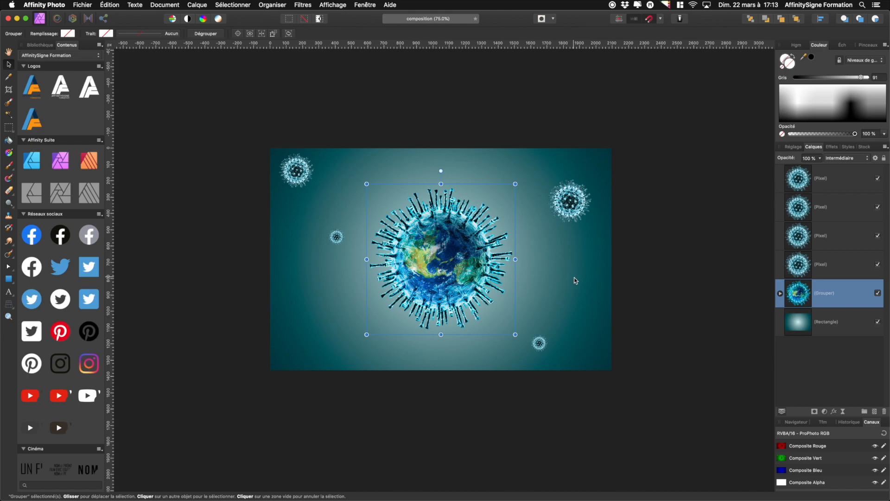
Rename the main virus-and-globe group as Monde virus
double_click(829, 296)
text(Monde virus)
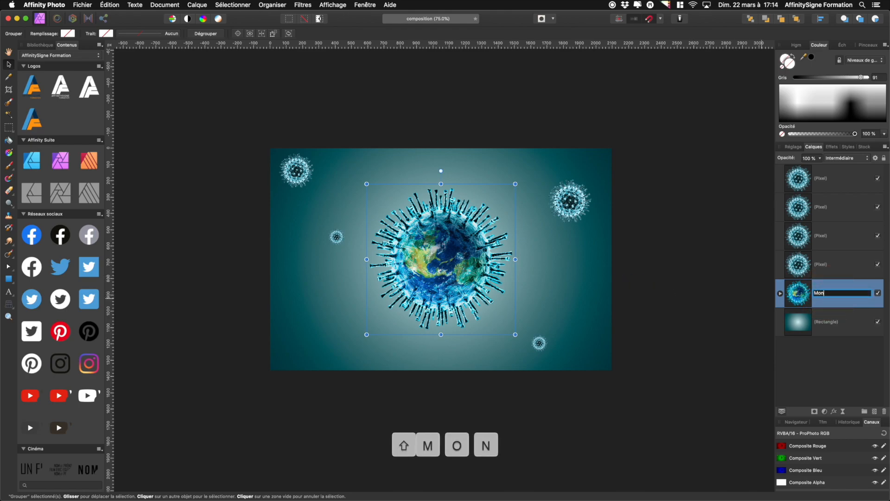
key(Return)
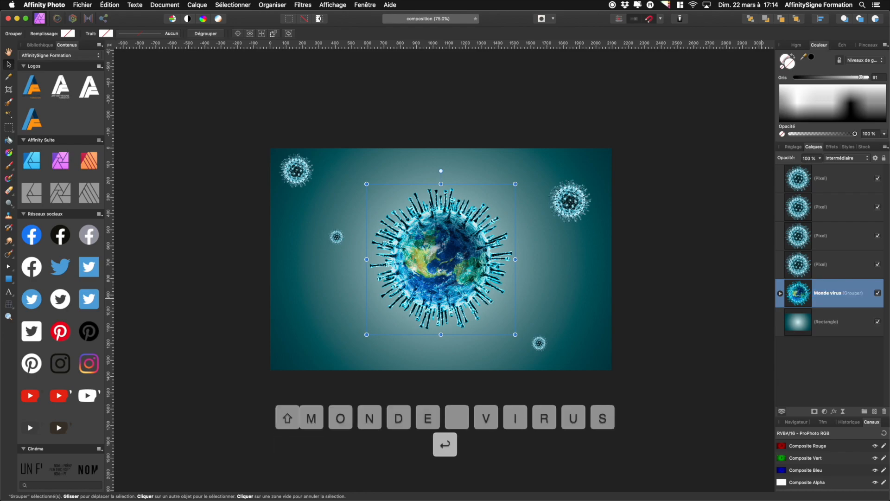
Apply a Gaussian blur of 8 px to the small virus copy below and right of the globe
click(825, 180)
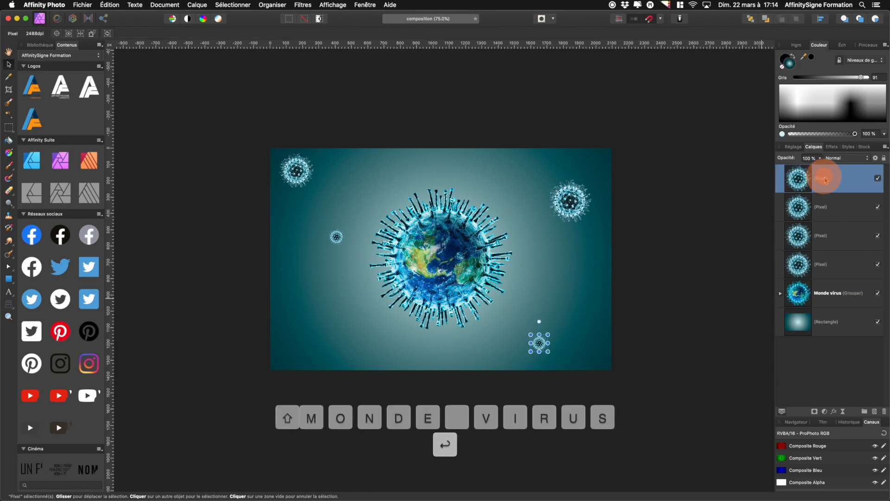
double_click(823, 180)
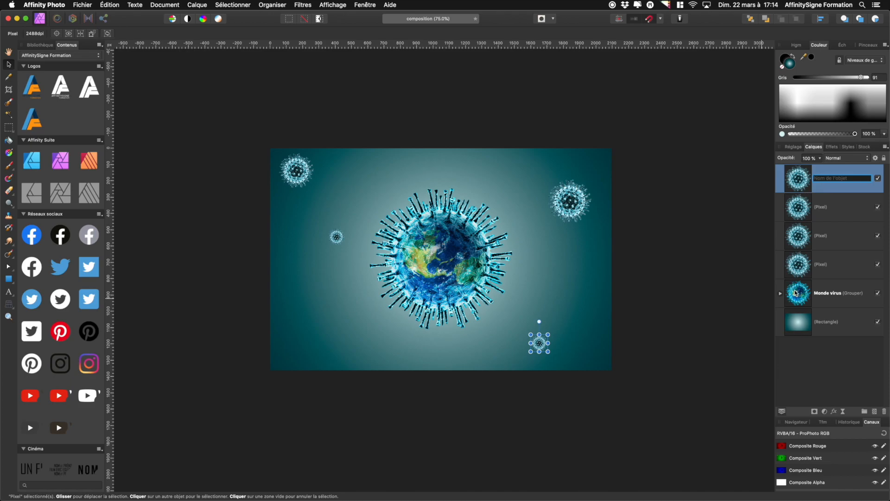
click(835, 412)
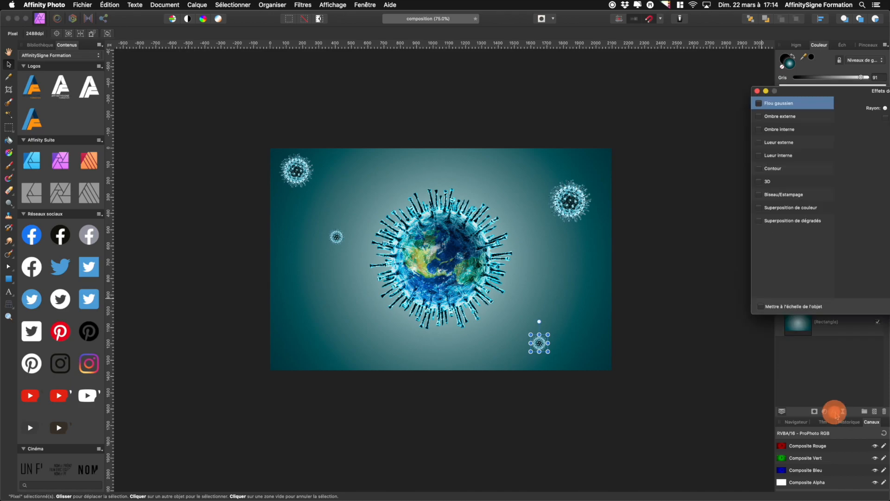
drag(818, 94, 664, 146)
click(604, 155)
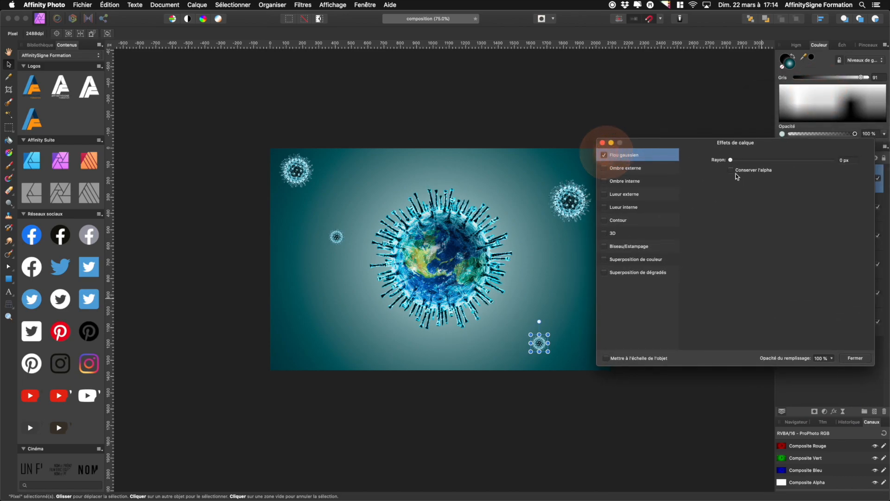
drag(732, 160, 759, 163)
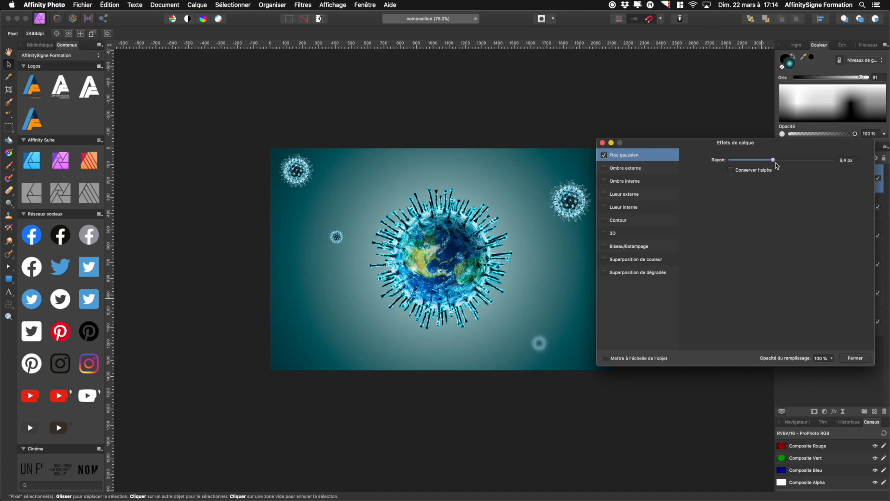
drag(771, 162, 770, 163)
text(8)
key(Tab)
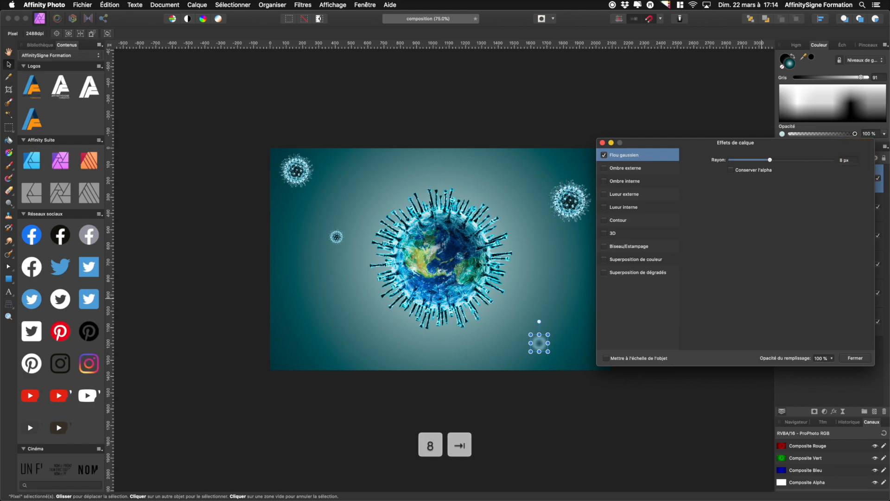
click(856, 358)
Copy the blurred virus's style and paste it onto the small virus left of the globe
click(853, 182)
key(super+c)
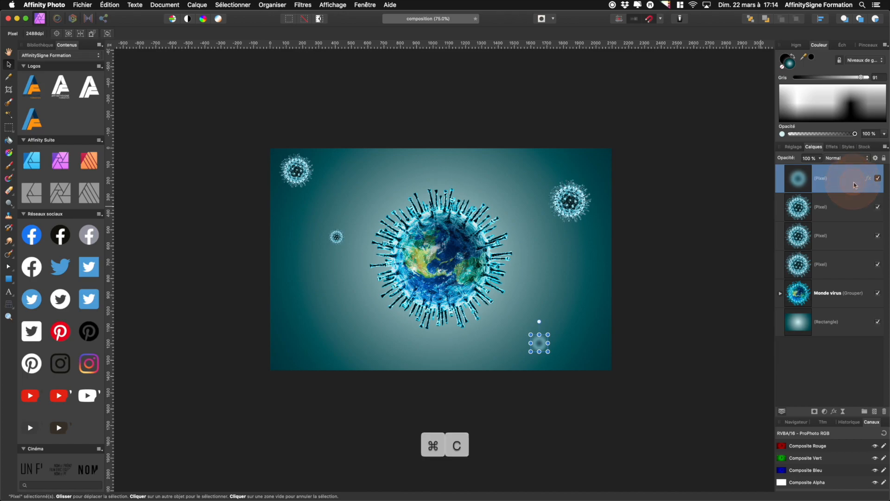
click(839, 211)
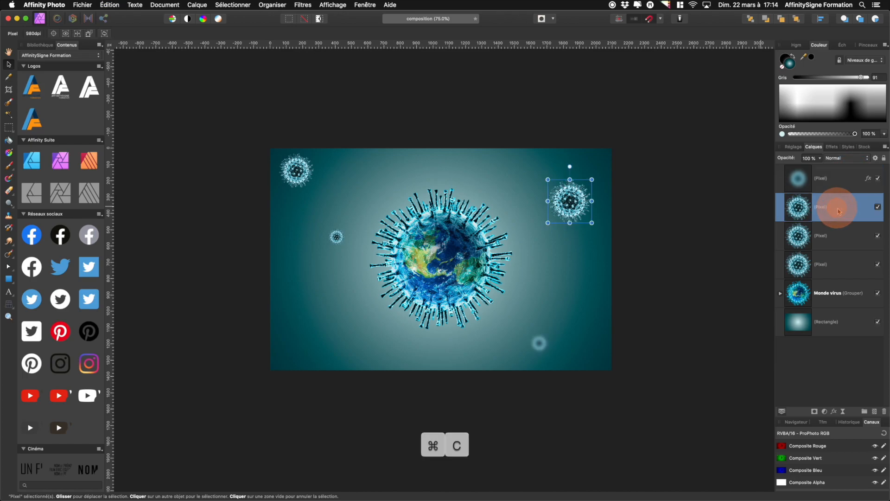
click(804, 248)
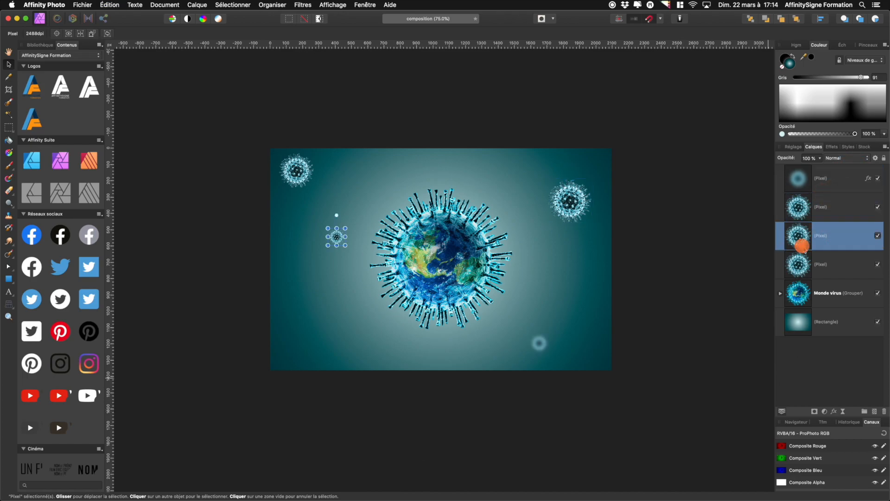
click(117, 5)
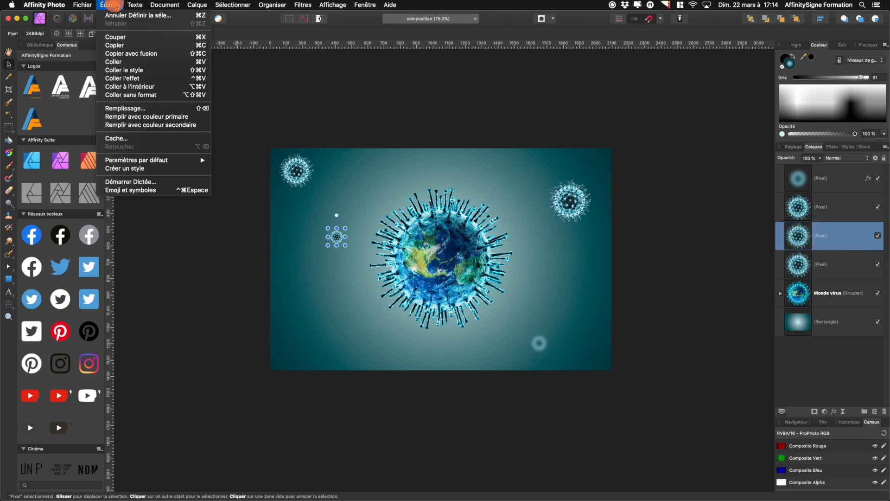
click(127, 72)
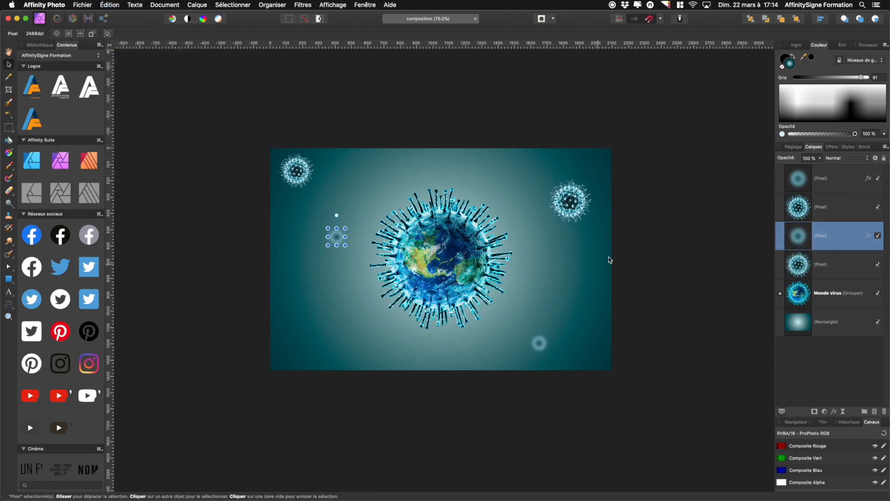
Apply a Gaussian blur of 1 px to the virus copy at the upper right
click(582, 212)
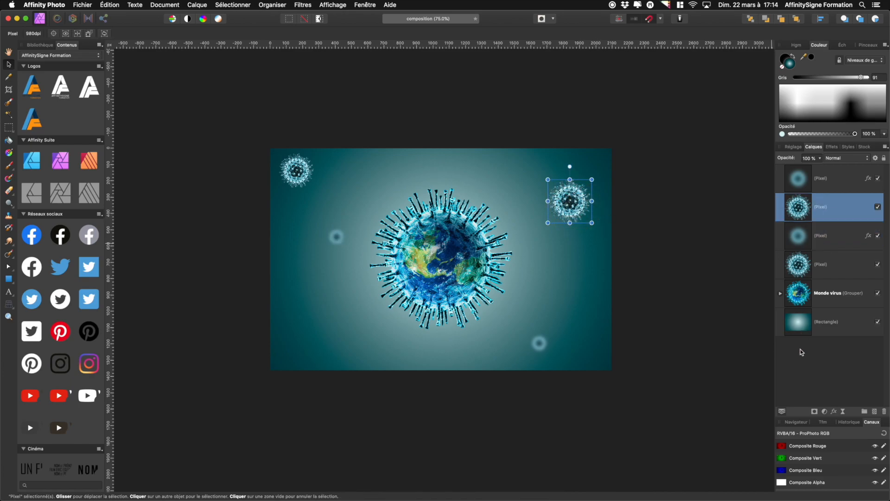
click(833, 412)
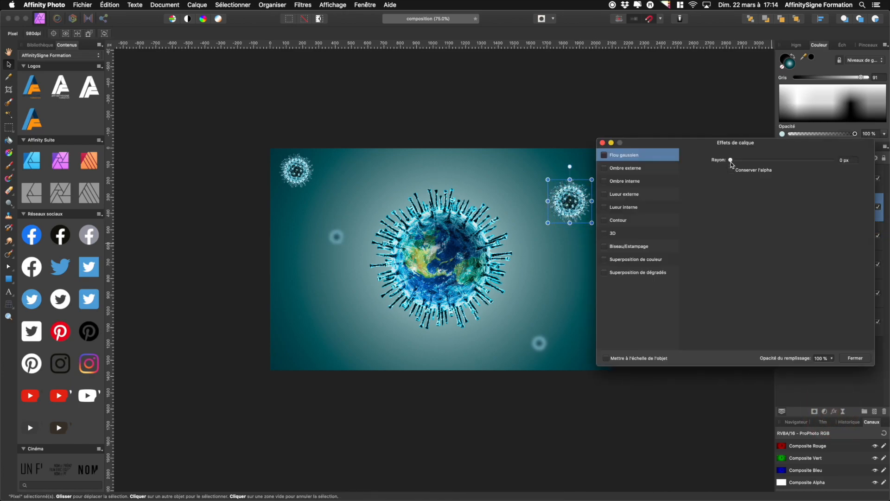
click(602, 156)
drag(732, 161, 740, 160)
click(846, 160)
key(super+a)
text(1)
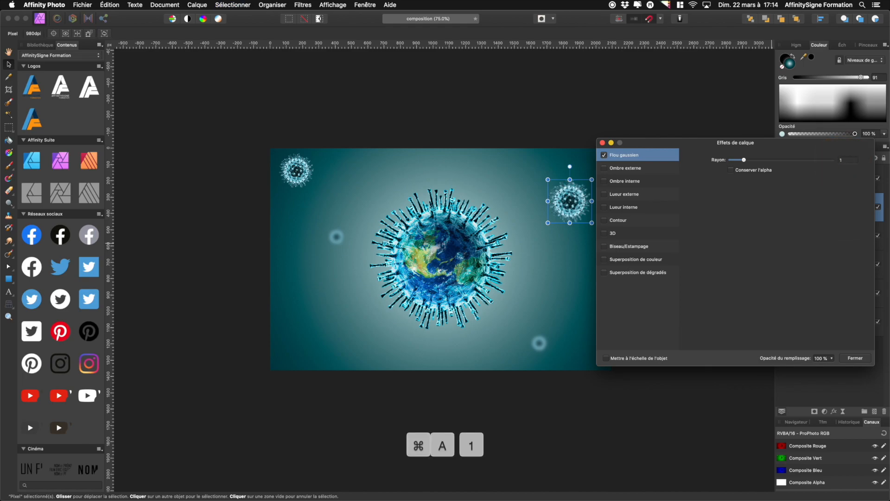
key(Tab)
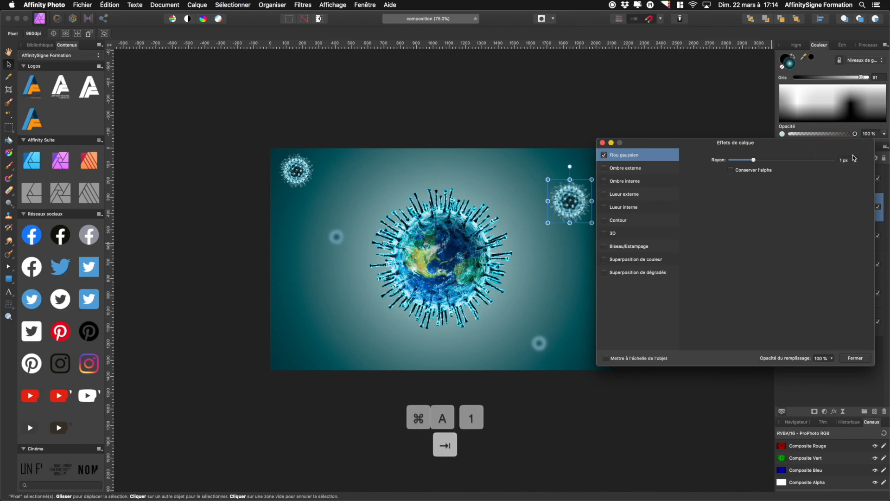
click(856, 359)
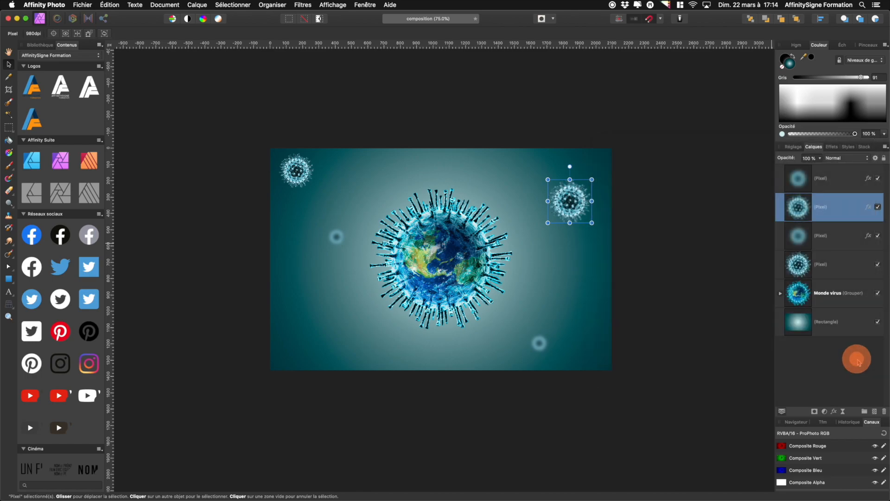
Paste the 1 px blur style onto the top-left virus and nudge it slightly down and right
key(super+c)
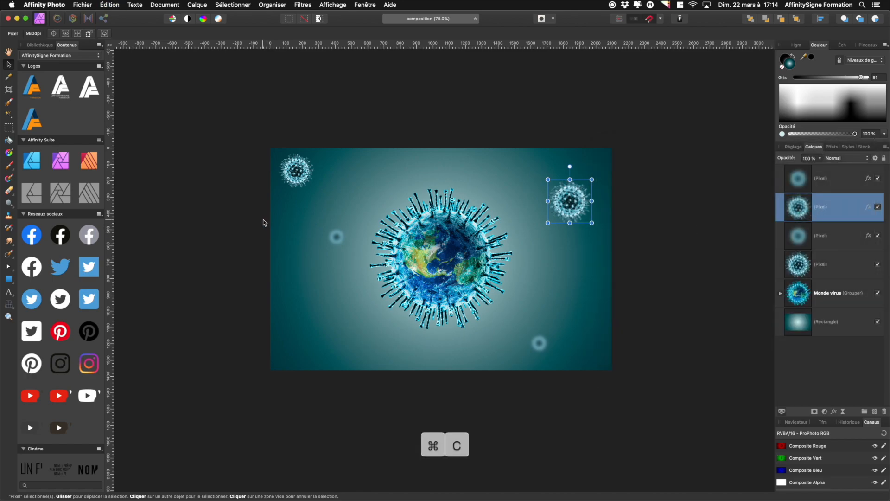
click(295, 179)
click(110, 5)
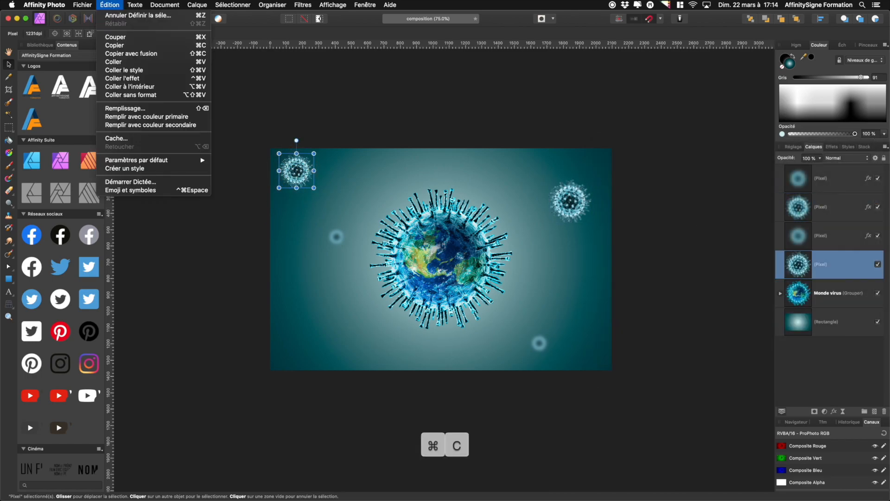
click(131, 71)
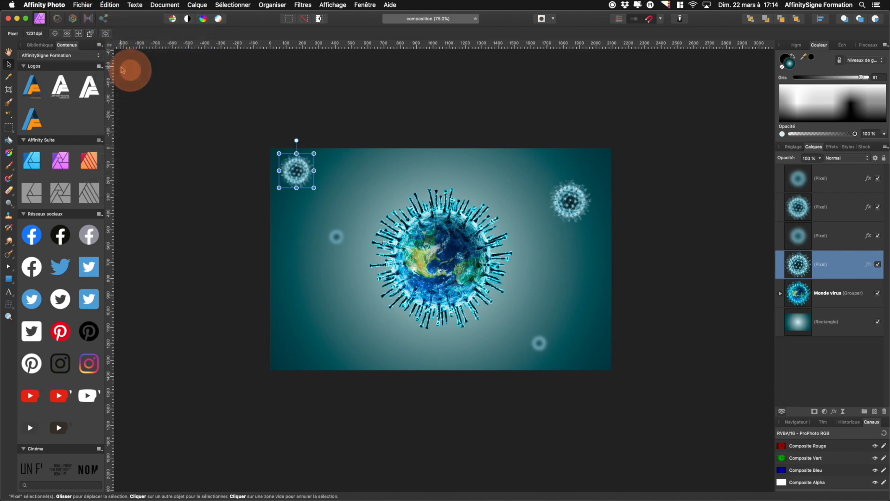
drag(298, 177, 303, 187)
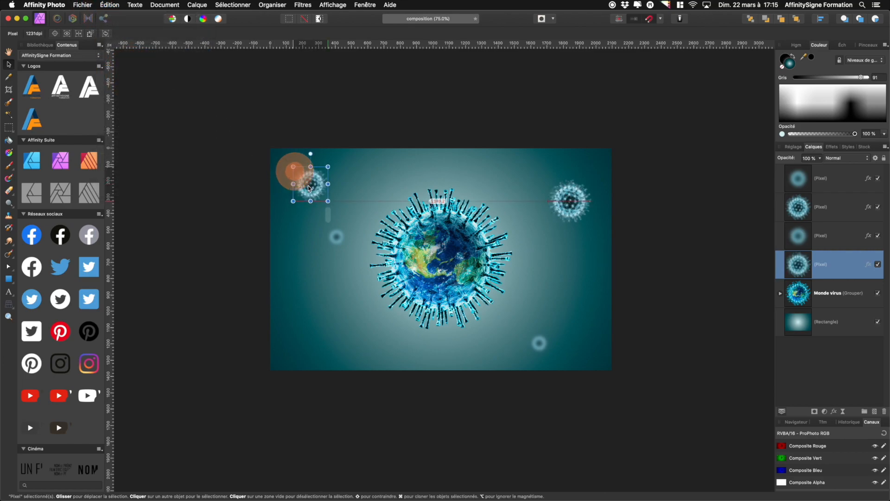
click(666, 293)
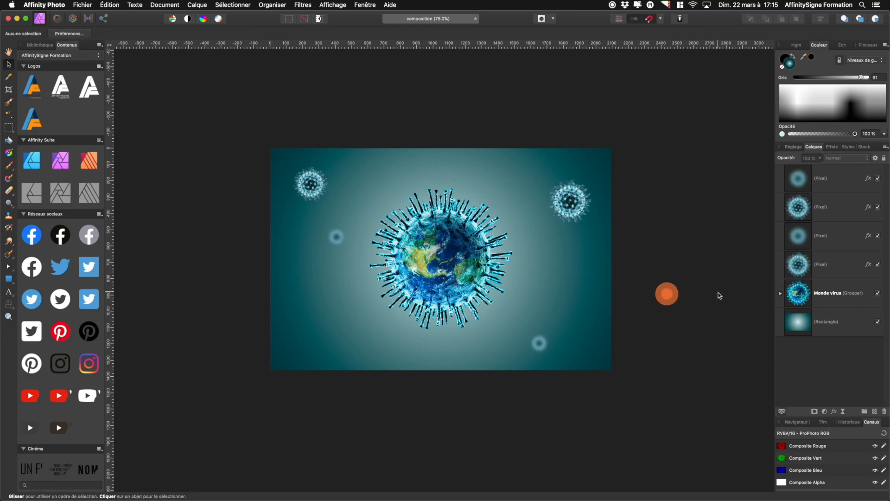
Group the four small virus layers and name the group Virus
click(798, 183)
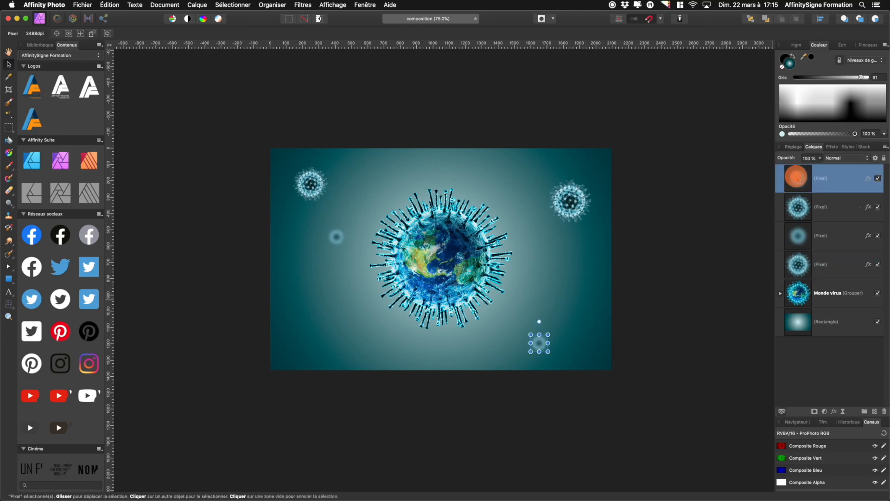
shift+click(804, 269)
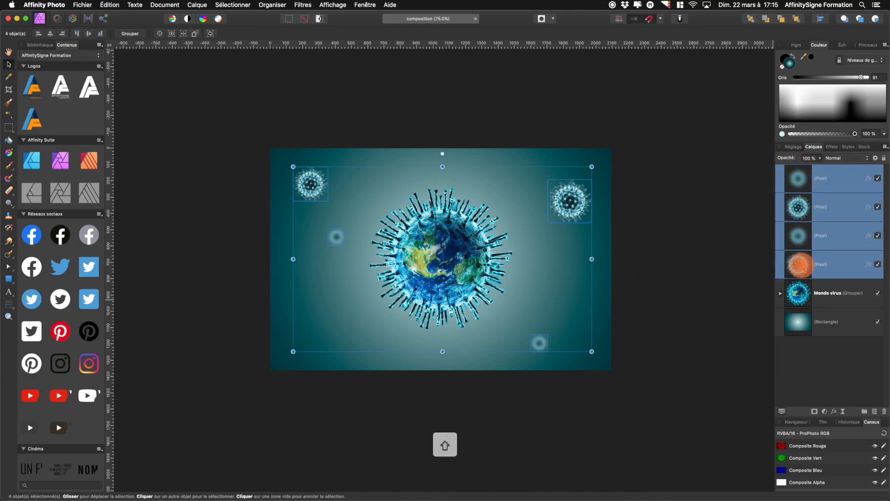
key(super+g)
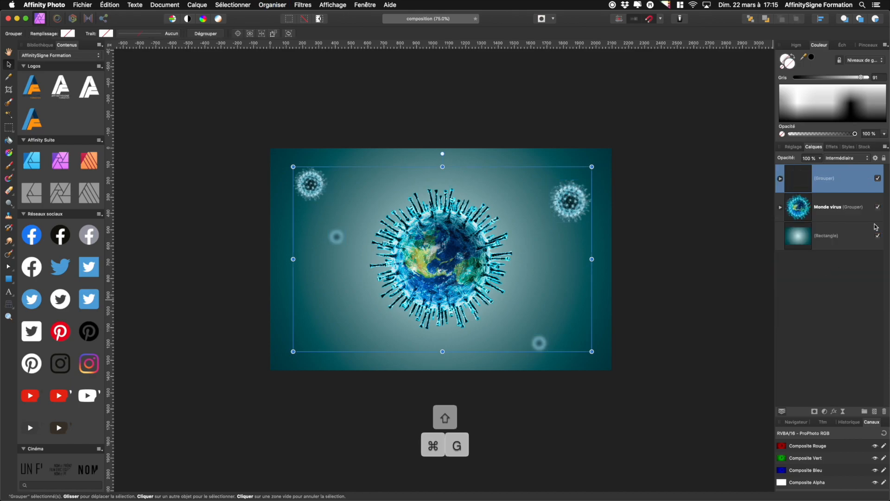
double_click(826, 179)
text(Virus)
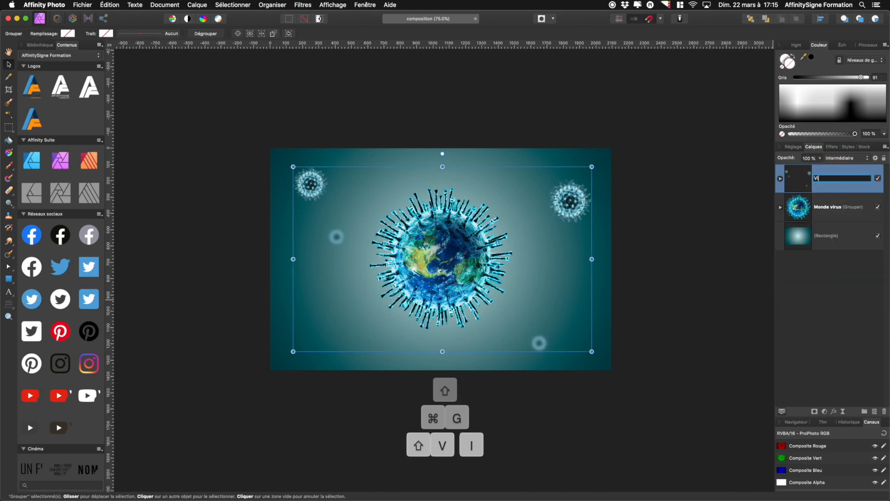
key(Return)
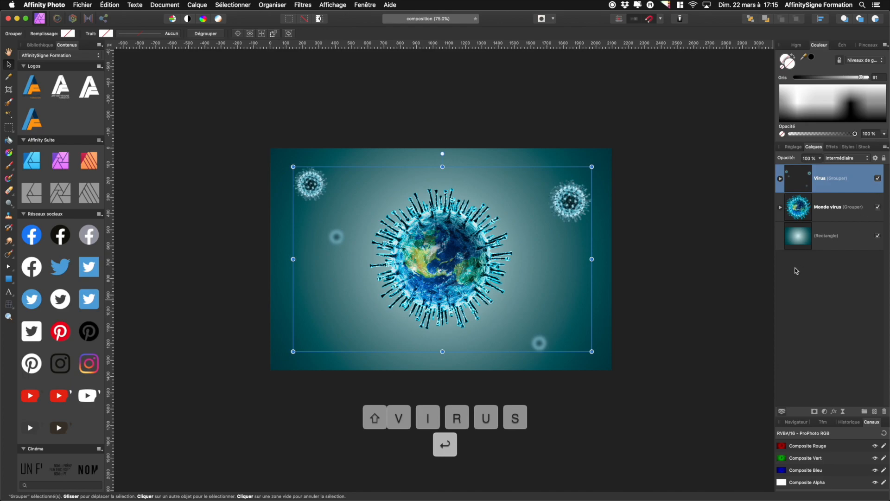
Shrink the Monde virus group and move it toward the lower right of the canvas
click(680, 292)
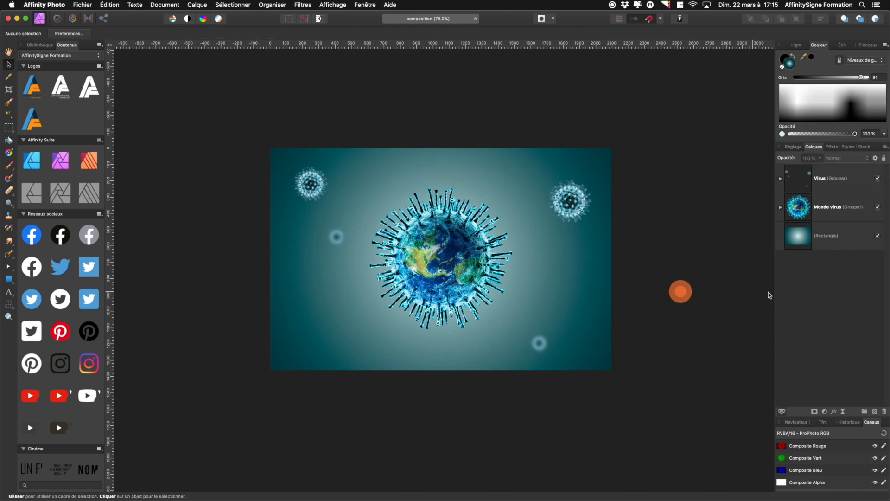
scroll(466, 270, left, 3)
key(super+0)
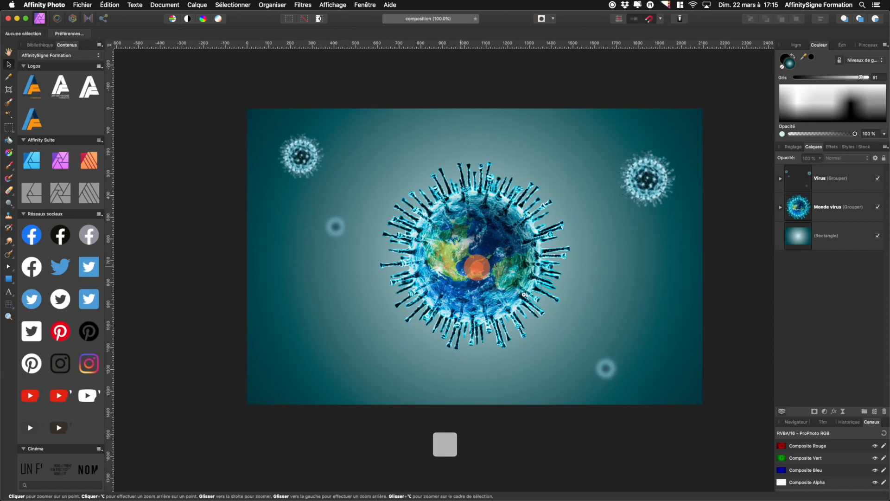
click(801, 217)
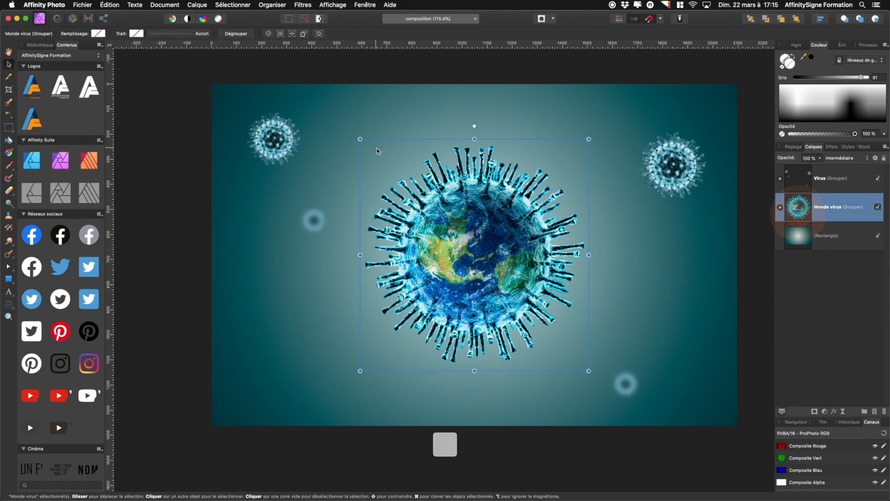
drag(360, 141, 465, 249)
drag(519, 329, 608, 302)
click(268, 78)
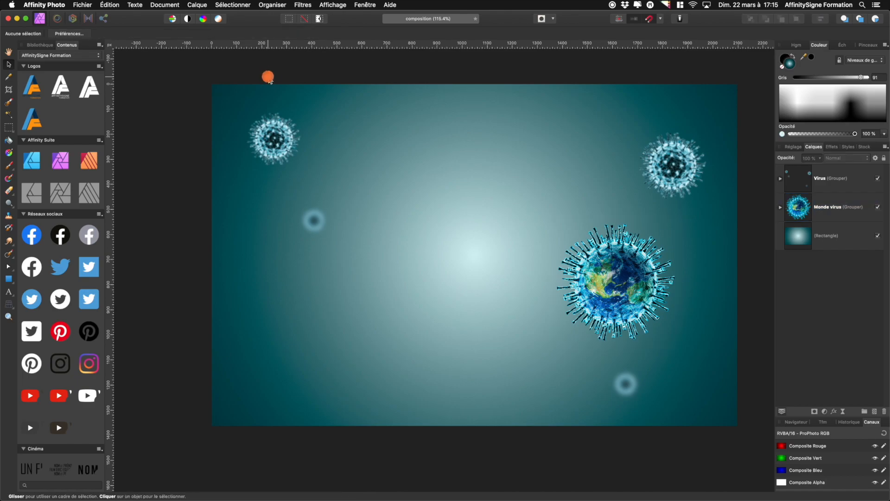
Place the flask image onto the canvas, sized to cover most of its centre
click(83, 5)
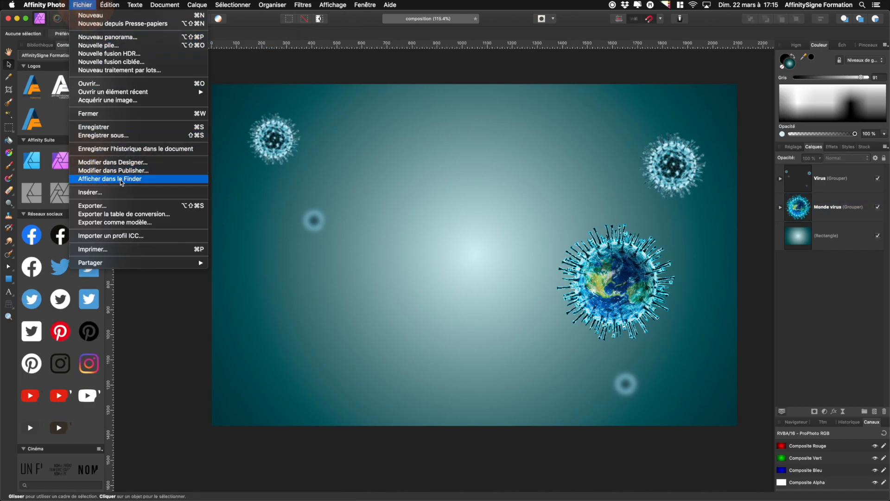
click(118, 192)
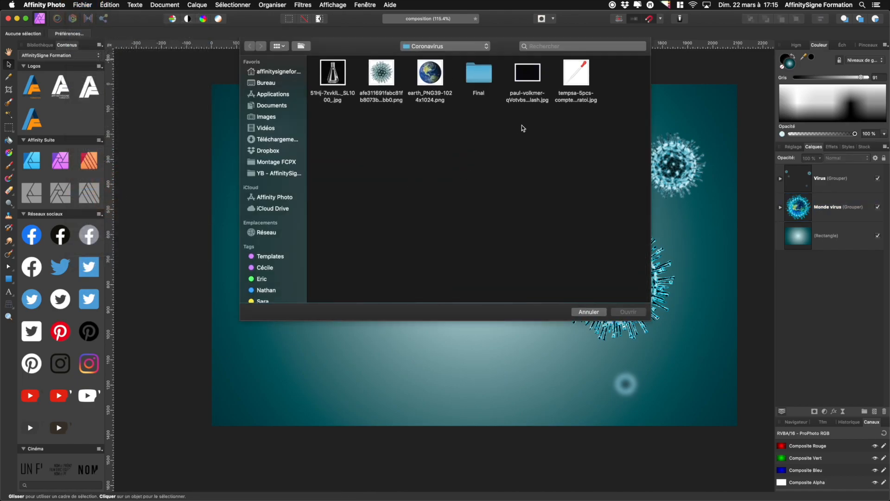
double_click(333, 72)
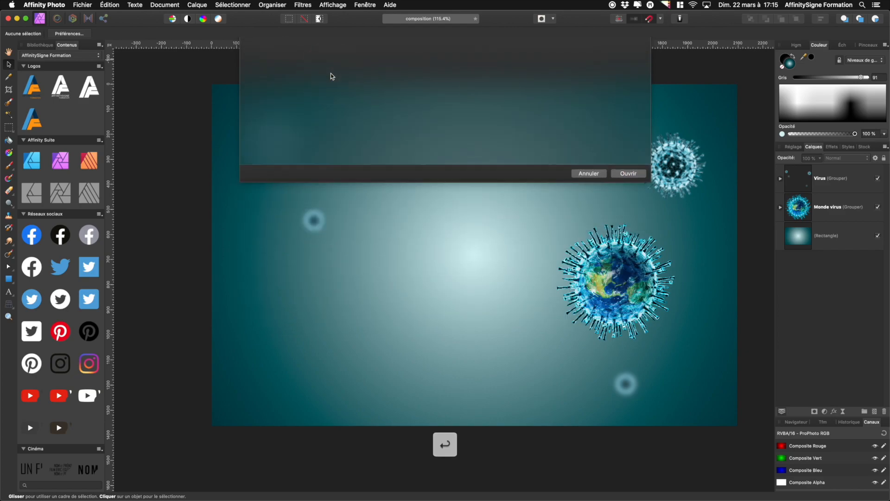
drag(365, 103, 671, 410)
Set the flask layer's blend mode to Superposition
click(834, 160)
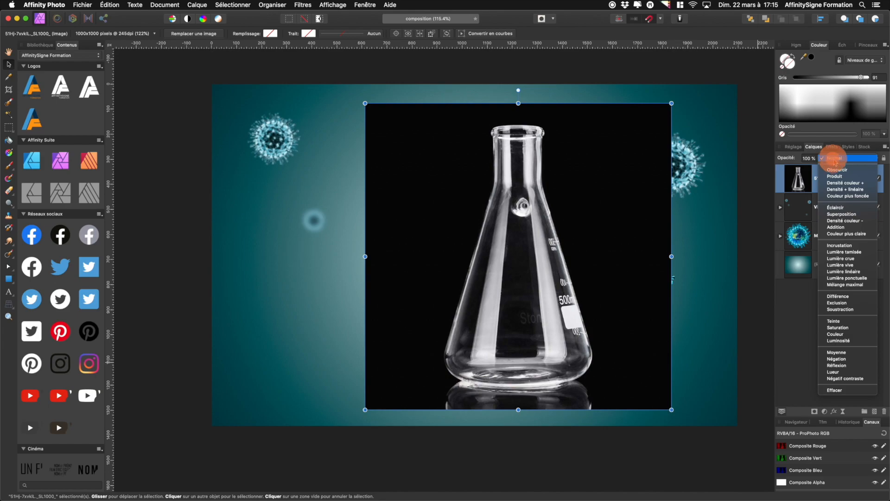
click(851, 215)
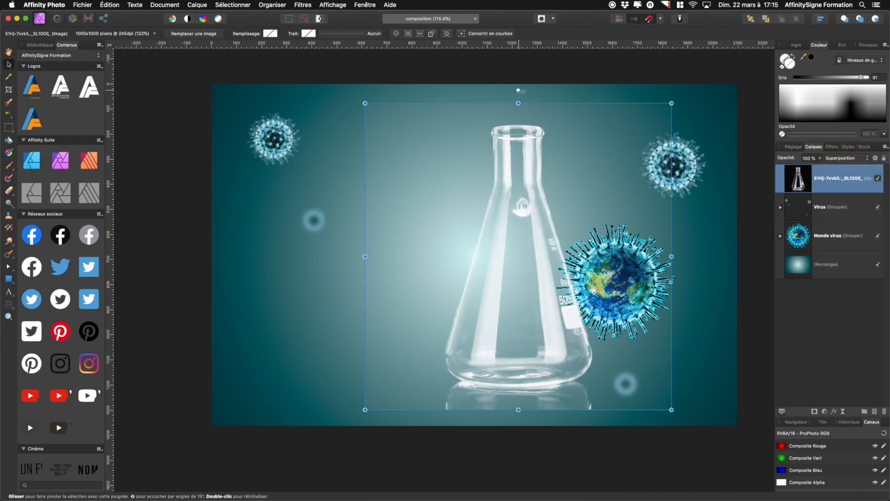
Rotate the flask counterclockwise and move it up and to the left
drag(518, 91, 468, 98)
drag(518, 284, 439, 271)
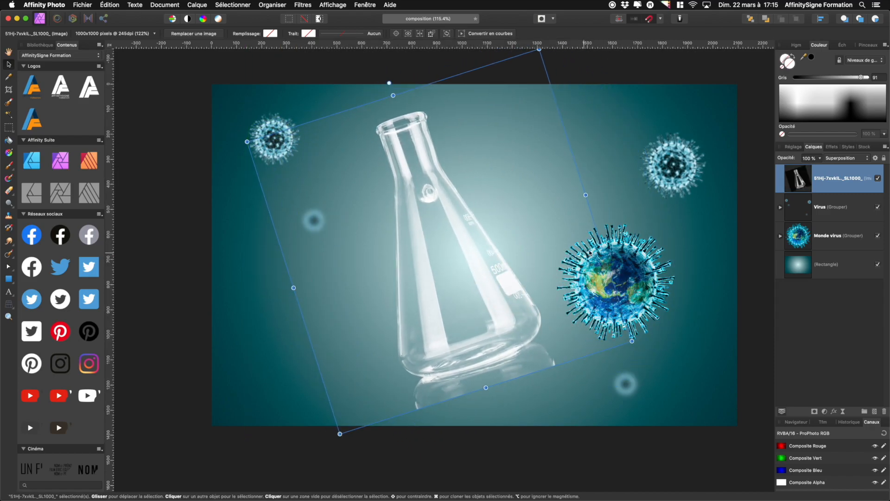
Shape the flask's source blend range so output rises from 0% at 0% input to 100% at 30% input
click(755, 262)
key(z)
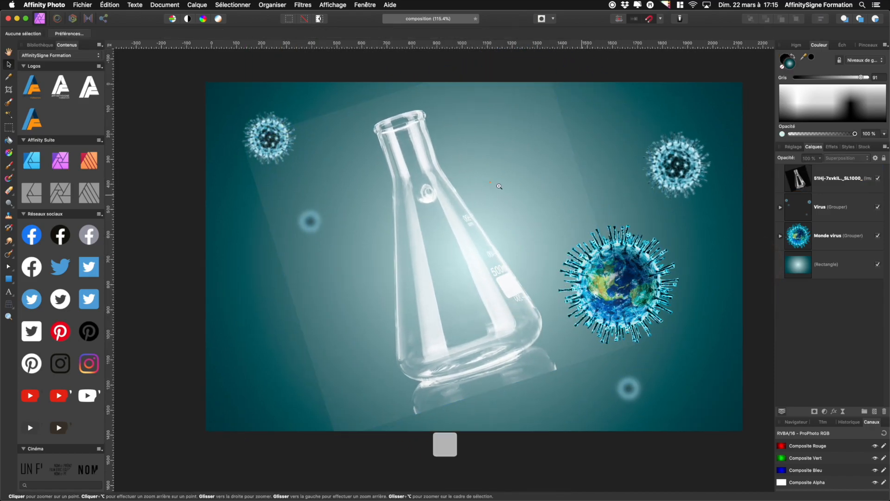
click(490, 181)
drag(618, 226, 417, 226)
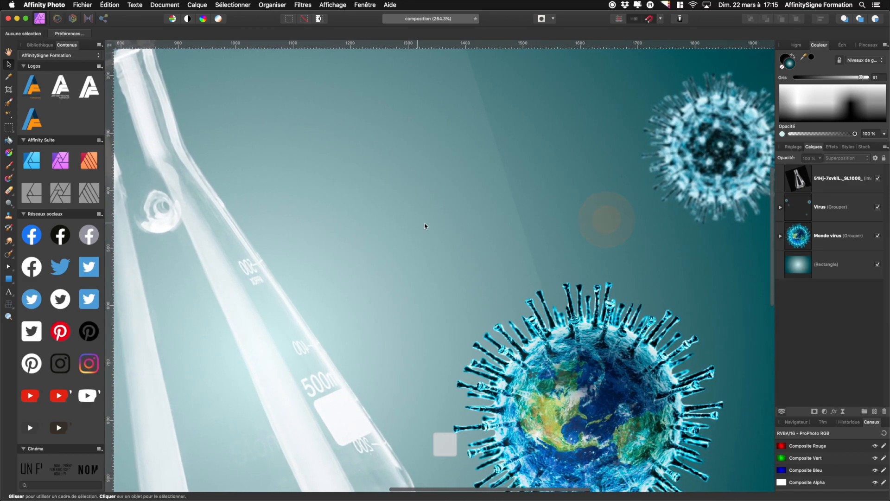
click(842, 187)
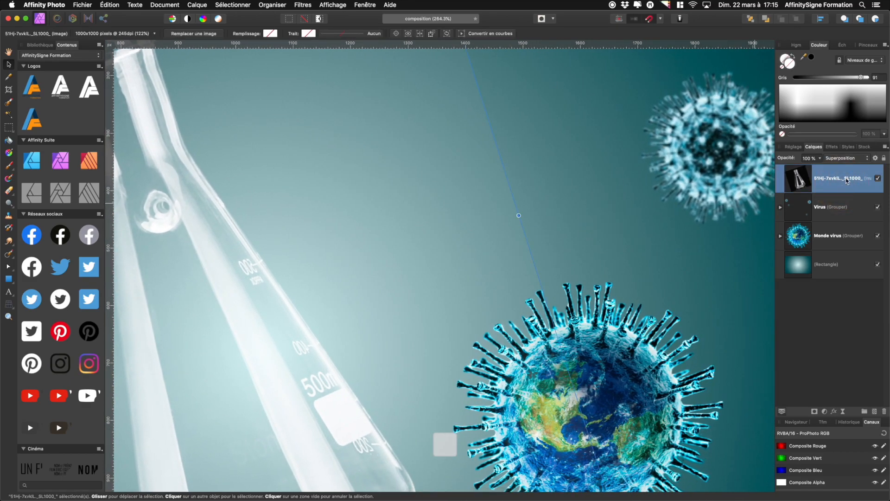
click(876, 159)
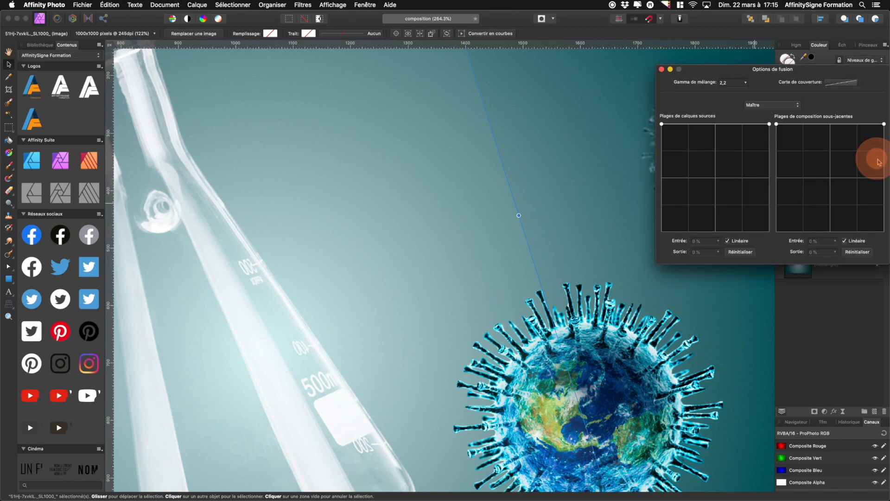
drag(662, 125, 662, 215)
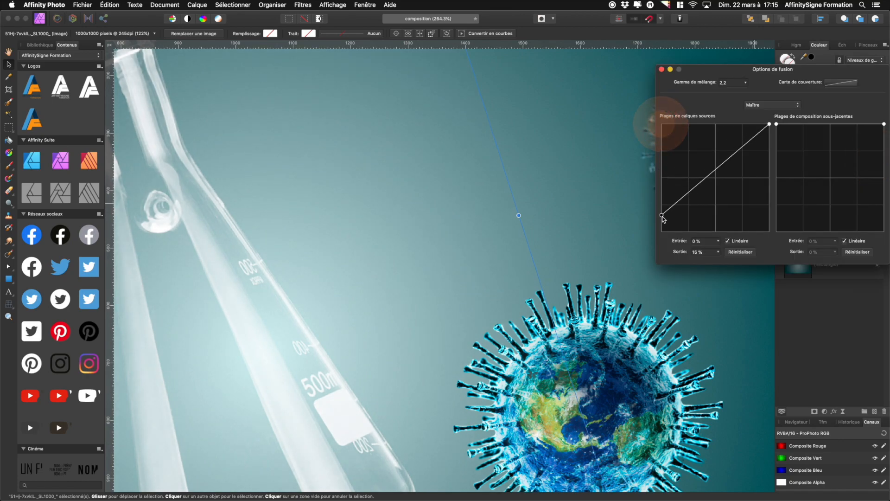
drag(702, 181, 688, 129)
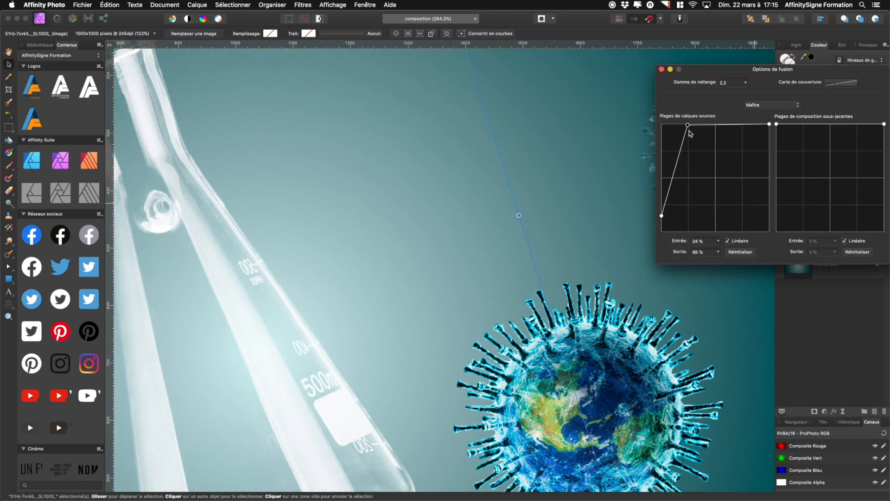
drag(660, 234, 661, 232)
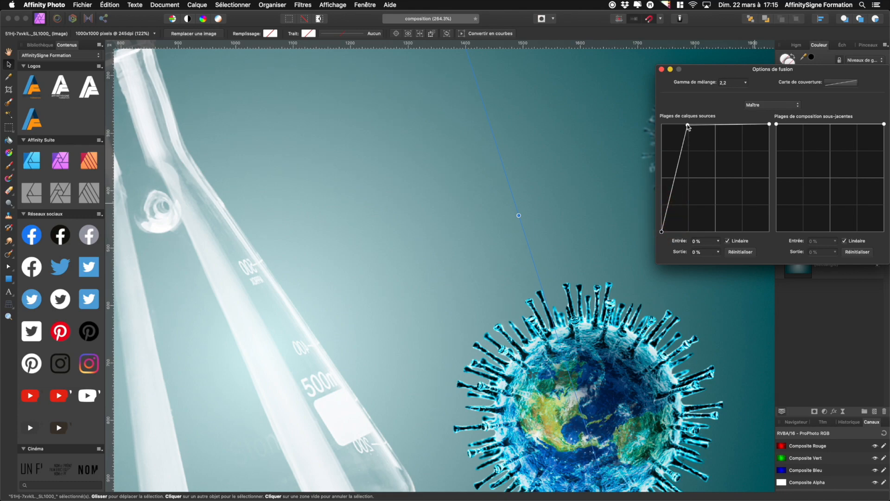
drag(689, 124, 697, 124)
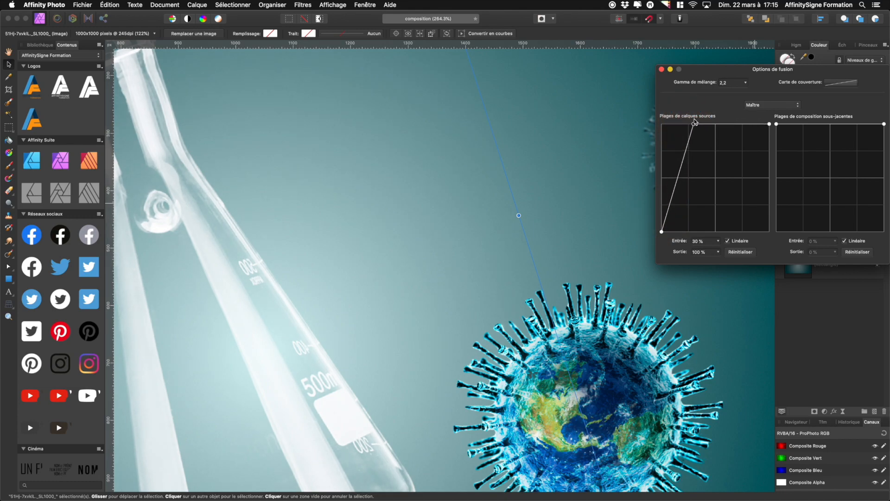
click(661, 69)
Switch to the Erase Brush on the flask layer with a width of 112 px and hardness of 78%
click(613, 125)
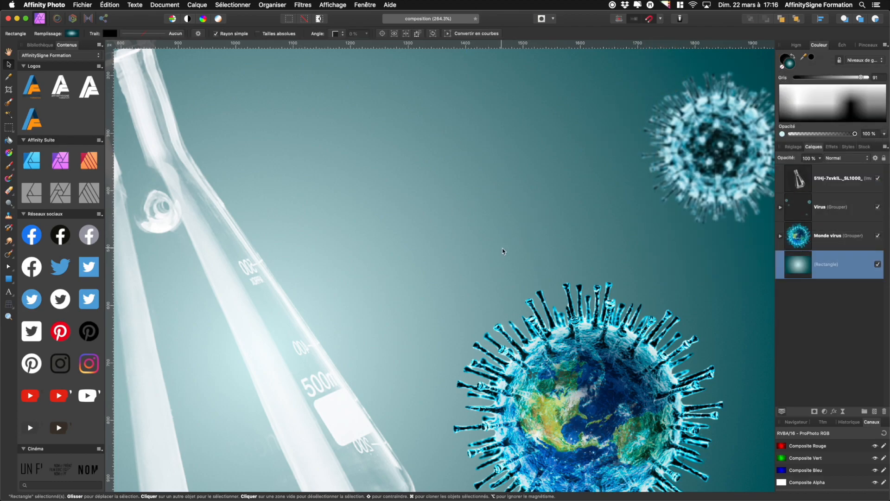
key(super+minus)
key(super+minus)
key(super+minus)
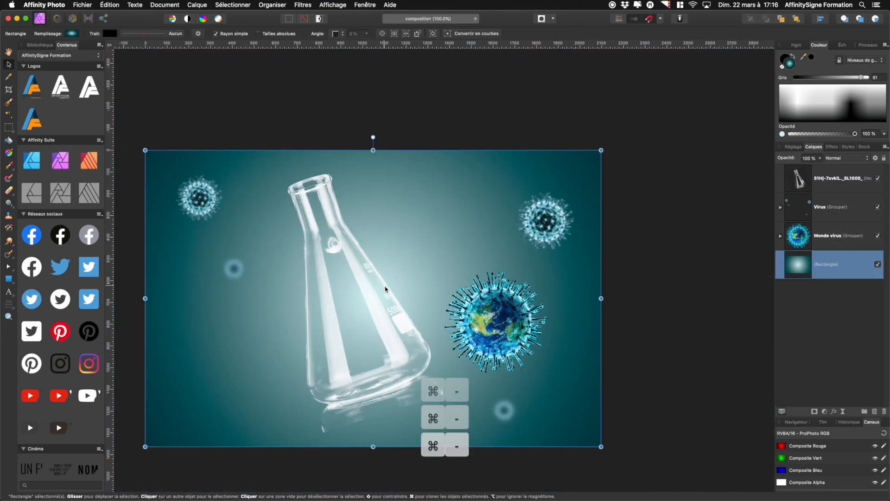
scroll(385, 289, down, 1)
scroll(385, 289, left, 1)
click(801, 181)
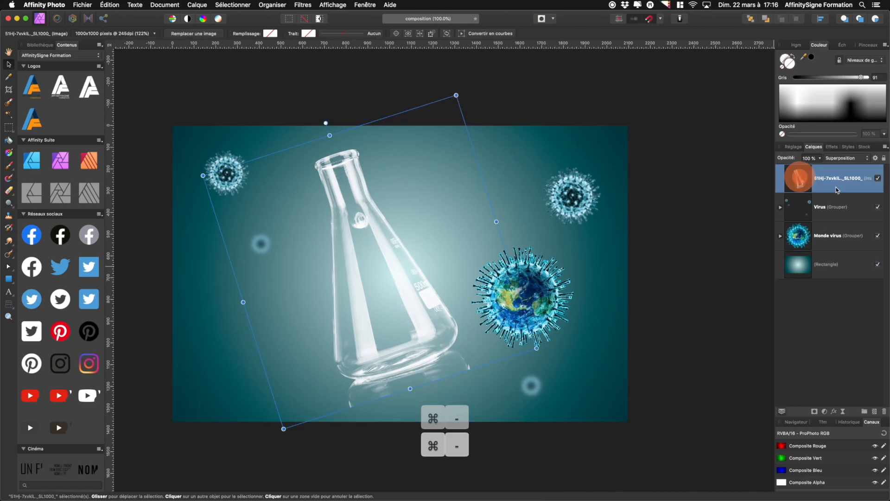
key(z)
click(351, 394)
drag(474, 413, 496, 323)
drag(386, 301, 400, 304)
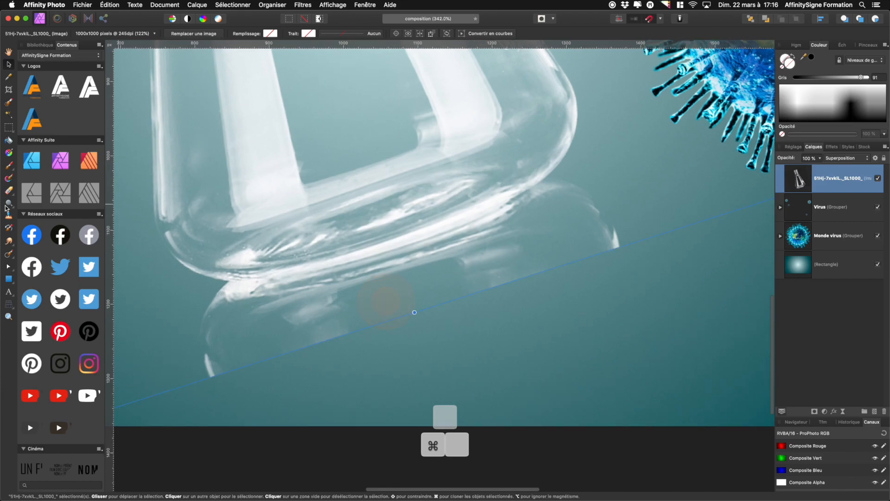
click(9, 191)
drag(246, 304, 207, 310)
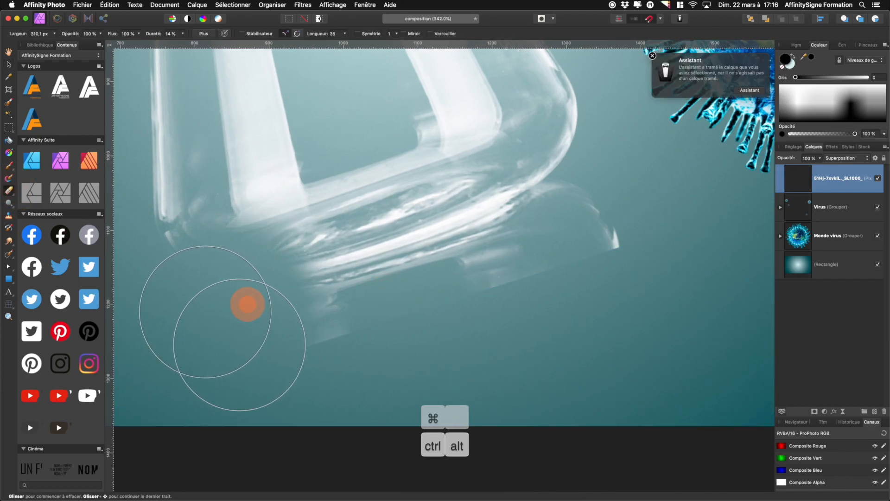
key(super+z)
mouse_move(384, 293)
mouse_down()
mouse_move(366, 292)
mouse_move(366, 283)
mouse_move(384, 294)
mouse_move(370, 462)
mouse_up()
Erase the flask's reflection beneath its base
mouse_move(246, 355)
mouse_down()
mouse_move(225, 382)
mouse_move(231, 343)
mouse_move(242, 335)
mouse_move(460, 338)
mouse_move(487, 312)
mouse_up()
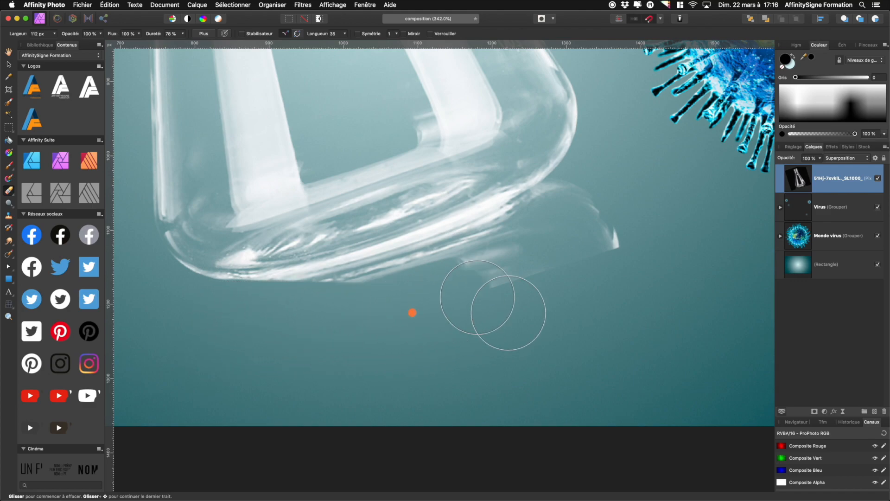
mouse_move(661, 259)
mouse_down()
mouse_move(620, 222)
mouse_move(542, 228)
mouse_move(468, 250)
mouse_move(454, 274)
mouse_move(489, 258)
mouse_move(441, 282)
mouse_move(318, 312)
mouse_up()
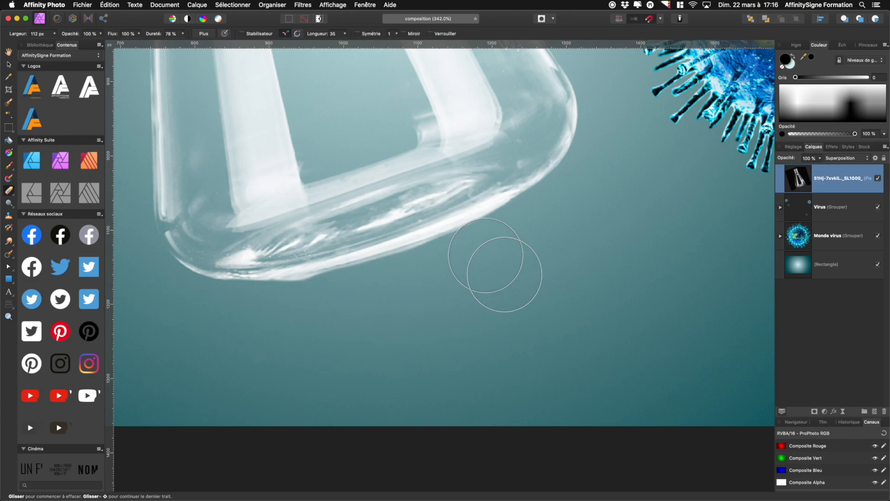
mouse_move(507, 249)
mouse_down()
mouse_move(330, 309)
mouse_move(219, 328)
mouse_up()
Enlarge the flask and move it so its lower body sits over the globe at the right
key(super+minus)
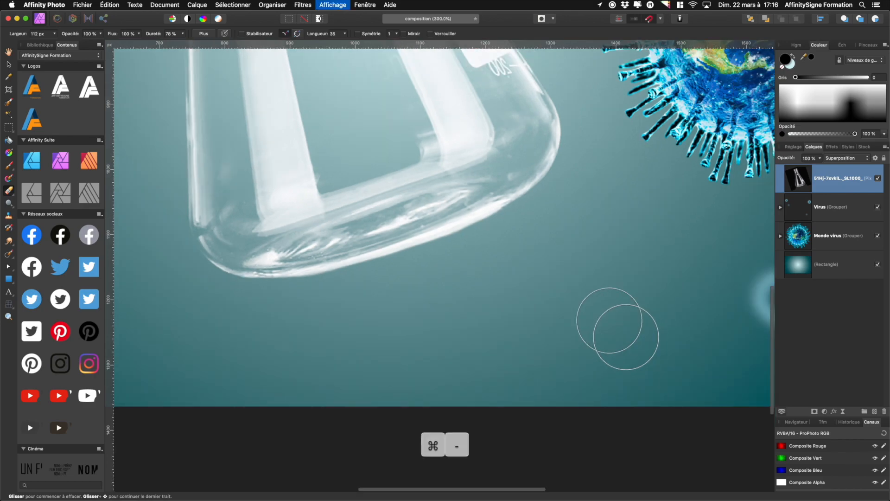
key(super+minus)
key(super+plus)
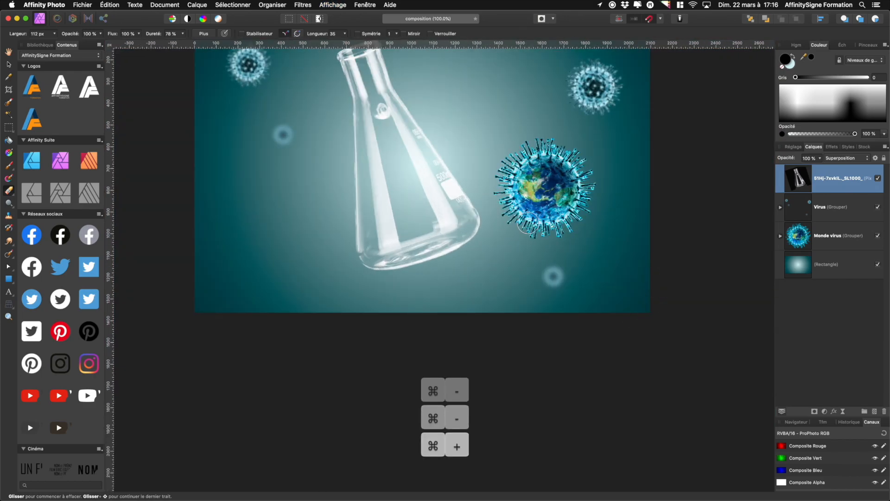
scroll(528, 222, up, 3)
scroll(509, 220, left, 2)
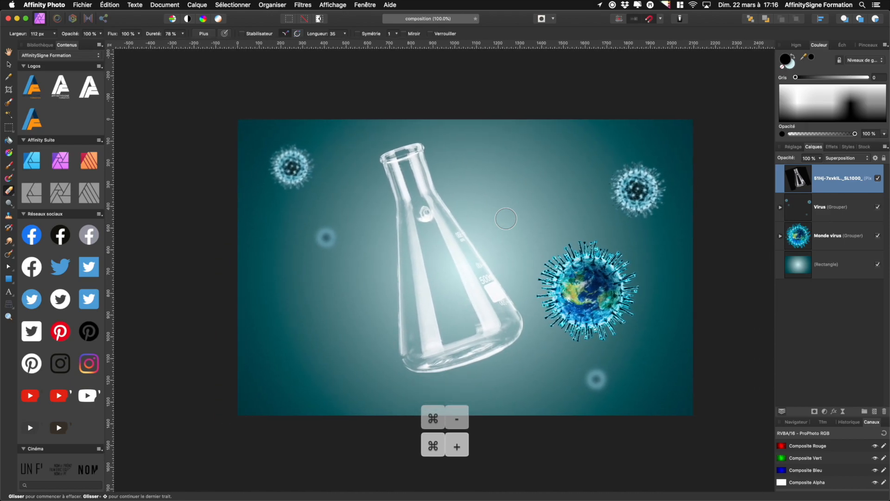
click(9, 65)
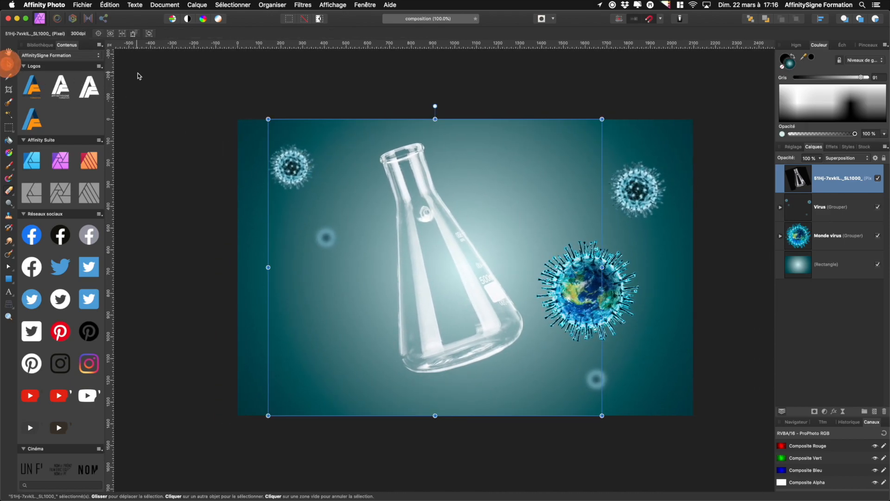
drag(453, 316, 609, 356)
drag(422, 153, 195, 131)
scroll(379, 251, down, 10)
drag(448, 202, 506, 234)
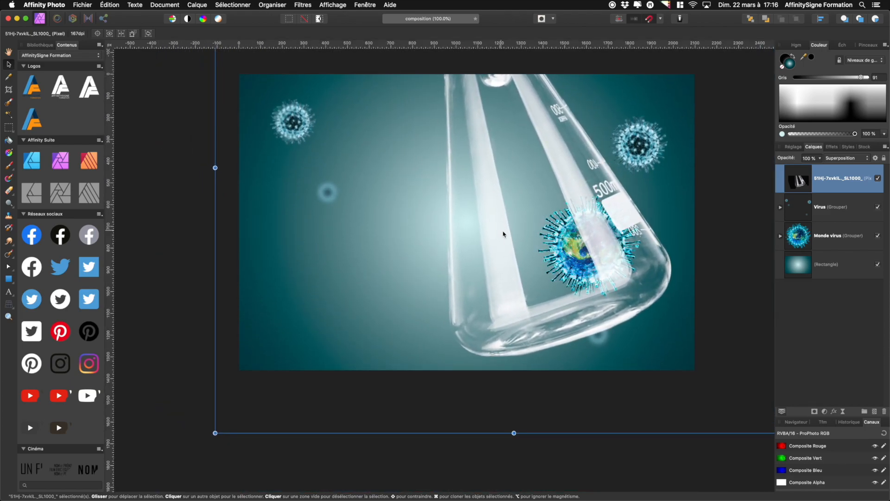
Enlarge the Monde virus group and move it up and left to sit inside the flask
click(800, 244)
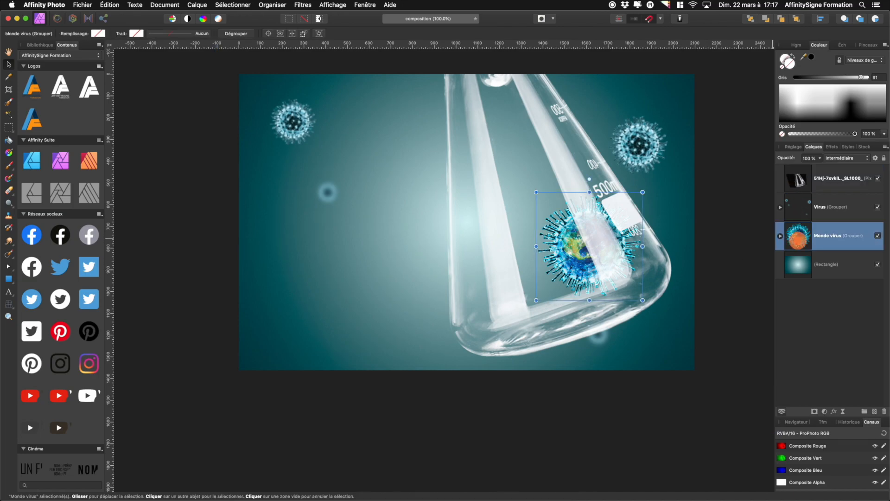
drag(581, 264, 572, 283)
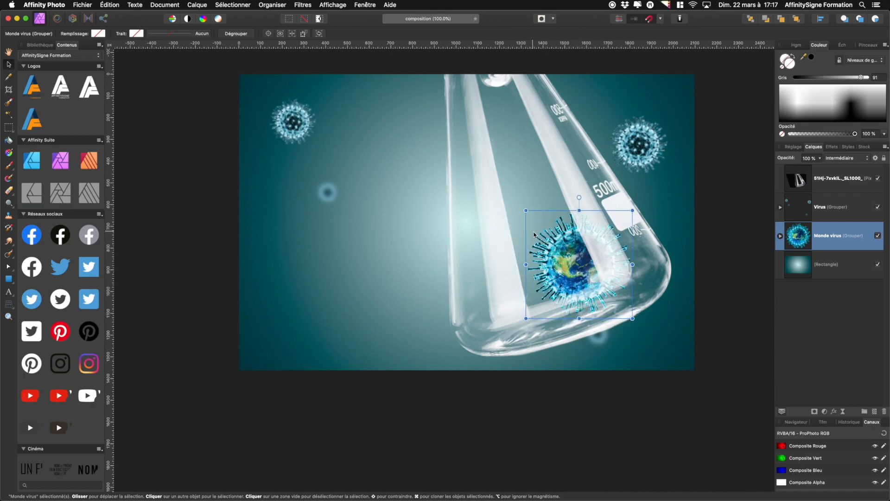
drag(525, 210, 438, 167)
click(525, 266)
drag(525, 268, 527, 274)
Put the flask below the Virus group at 36% opacity and a duplicate below the Monde virus group at 98%
drag(803, 190, 800, 214)
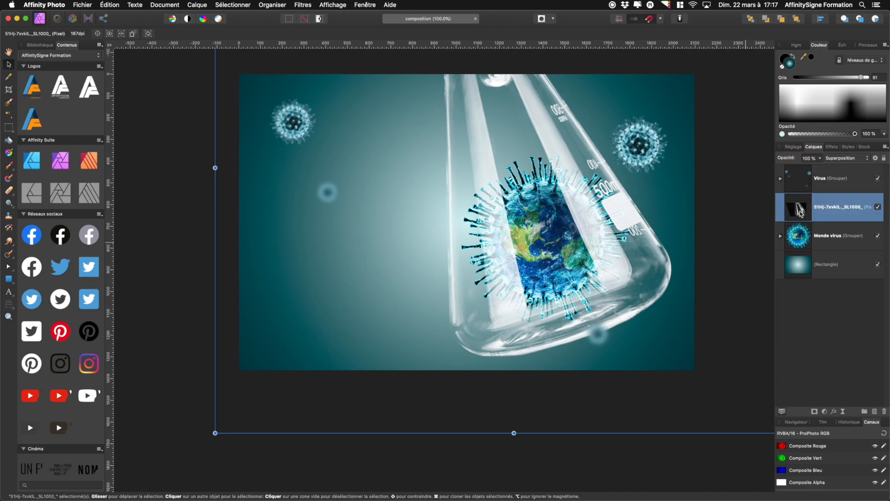
drag(796, 160, 763, 161)
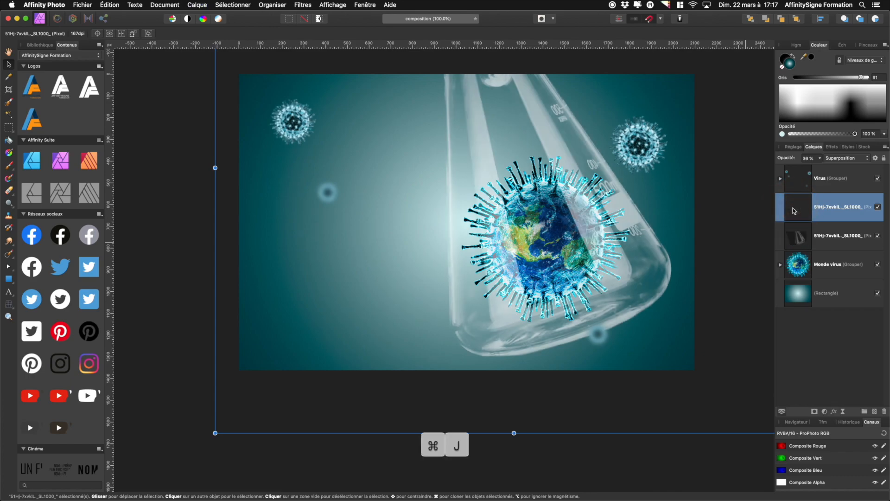
drag(793, 211, 795, 272)
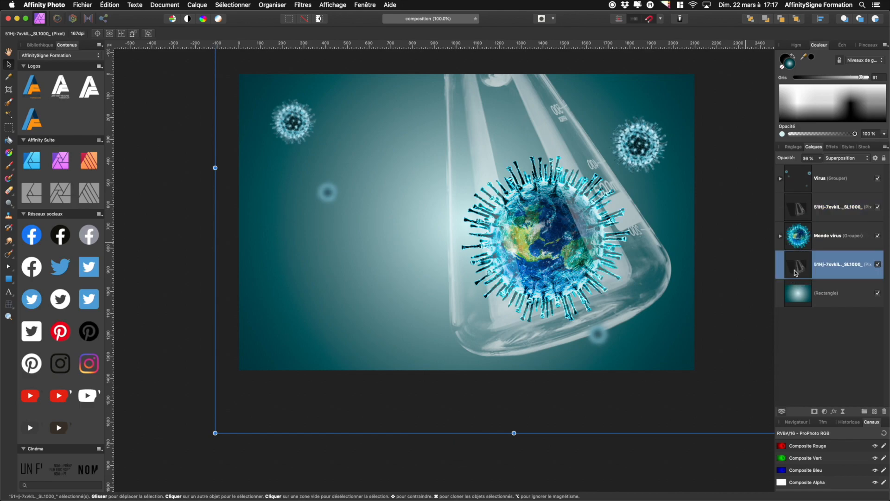
drag(783, 160, 809, 160)
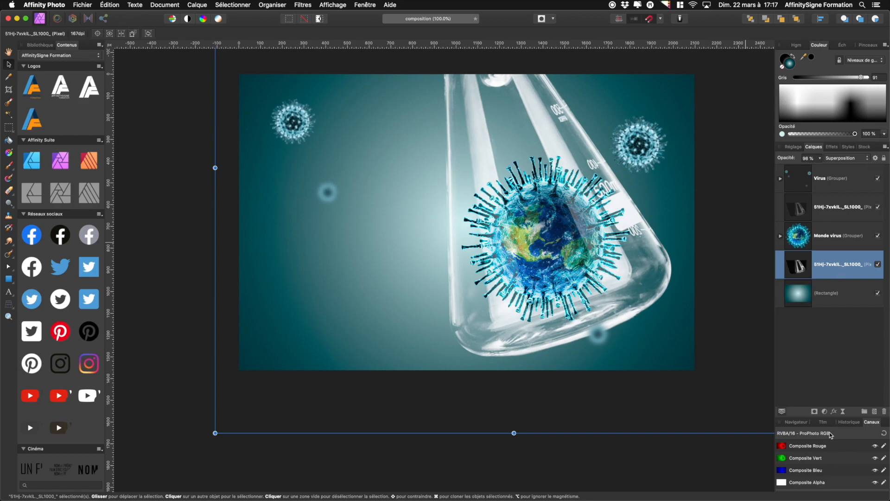
Apply an 8 px Gaussian blur to the lower flask copy
click(835, 413)
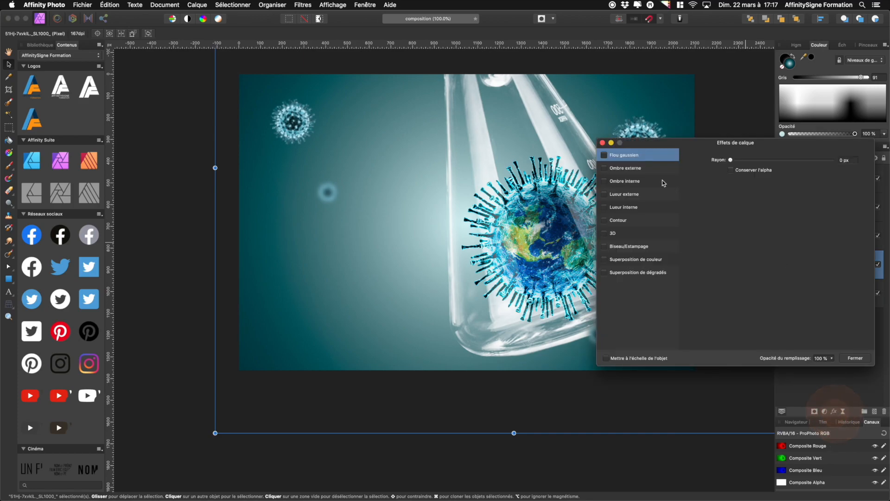
drag(730, 160, 773, 164)
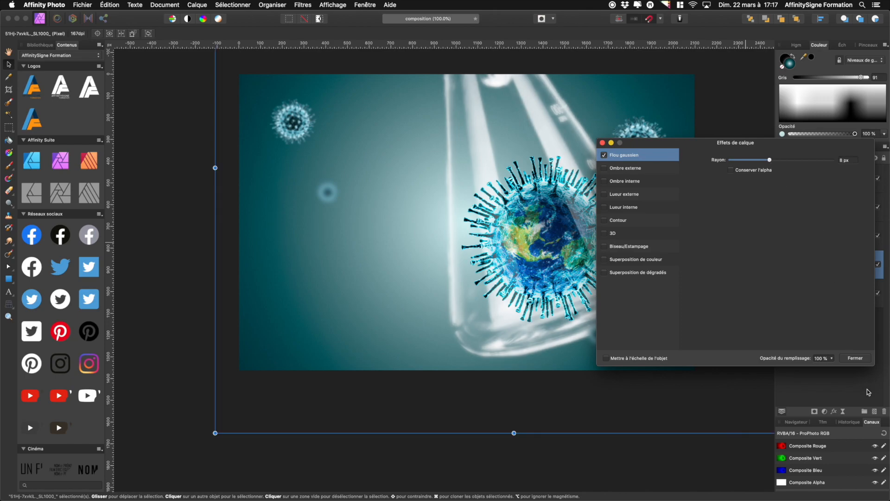
click(856, 357)
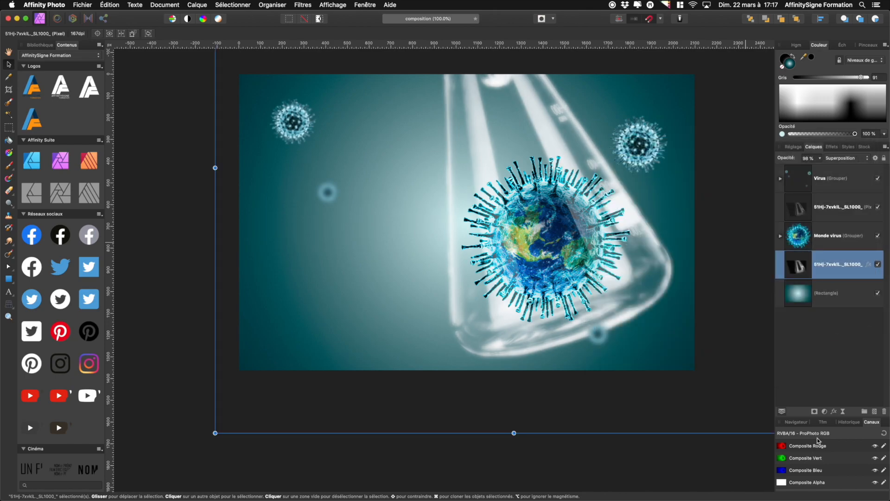
Add a mask to the lower blurred flask copy and try brushing black over the flask's right side, undoing the stroke
click(814, 412)
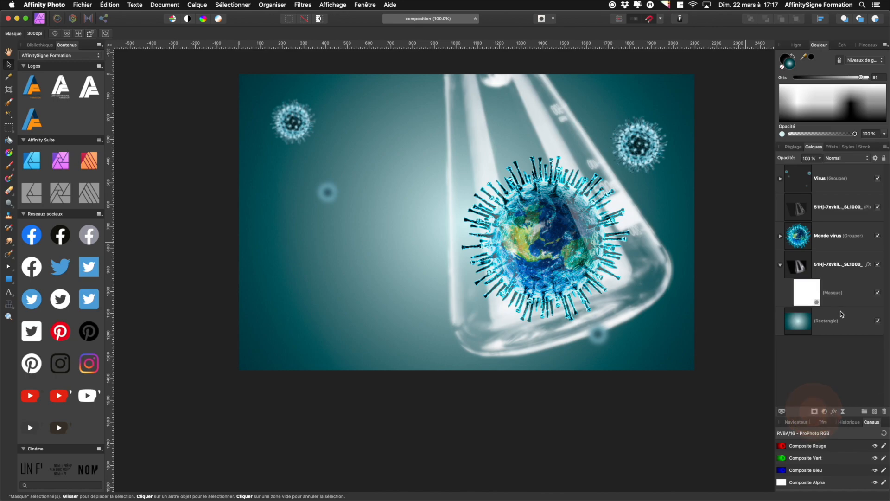
click(806, 293)
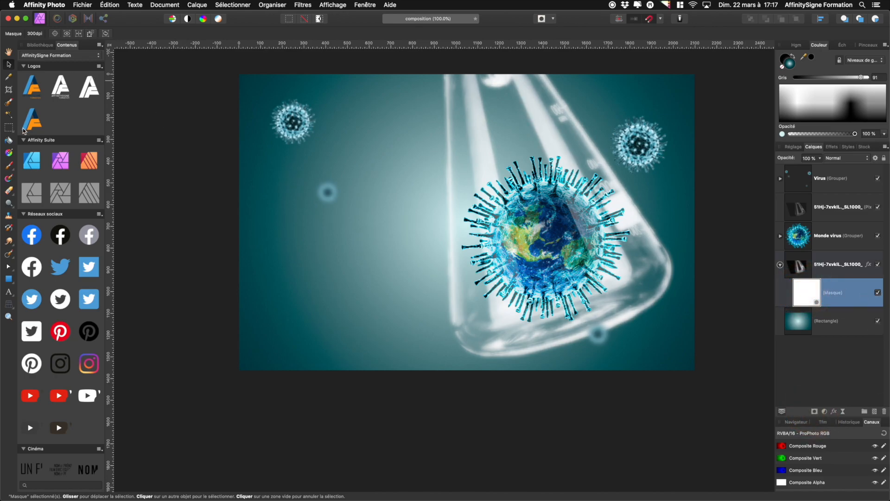
click(8, 166)
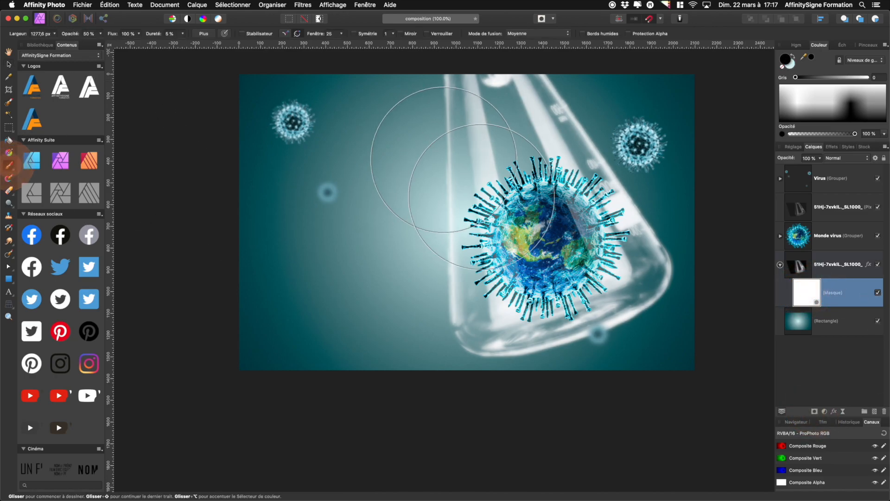
drag(558, 113, 552, 113)
click(66, 34)
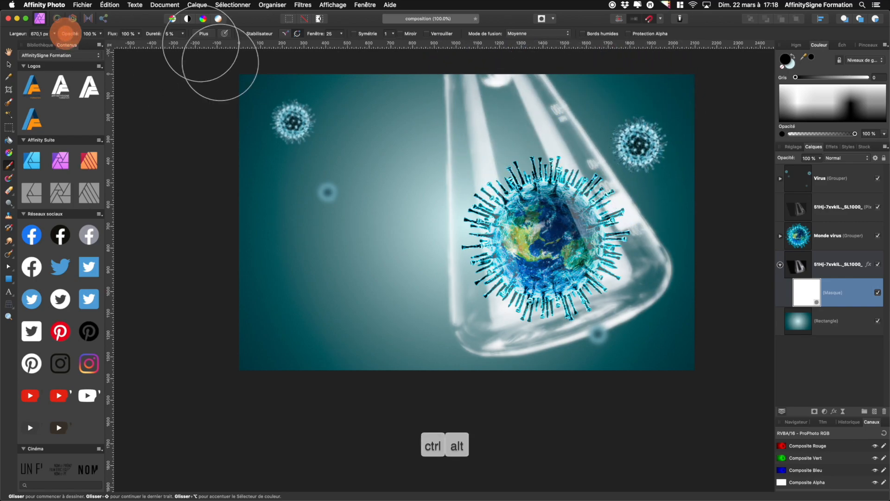
click(540, 70)
mouse_move(678, 168)
mouse_down()
mouse_move(662, 159)
mouse_move(734, 274)
mouse_up()
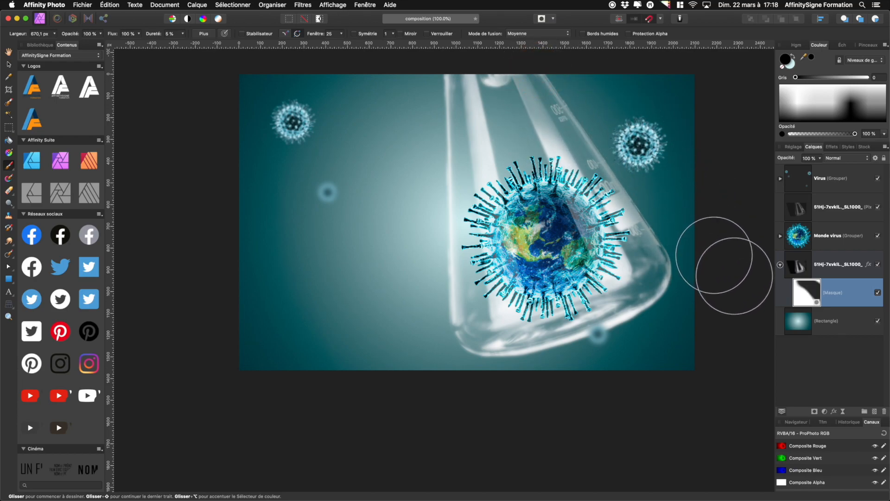
mouse_move(644, 135)
ctrl+alt+mouse_down()
mouse_move(649, 113)
mouse_move(672, 113)
ctrl+alt+mouse_up()
key(super+z)
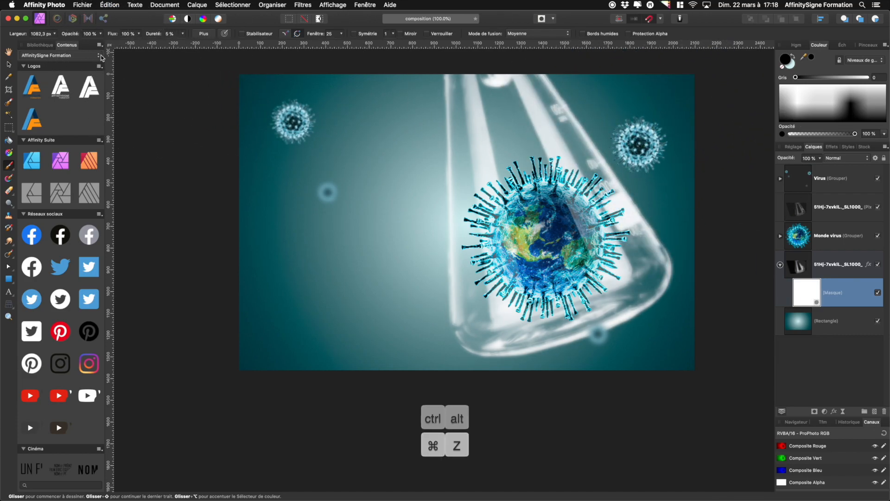
Paint black on the flask copy's mask with a 57% opacity brush to fade its top and bottom edges
drag(58, 38, 53, 38)
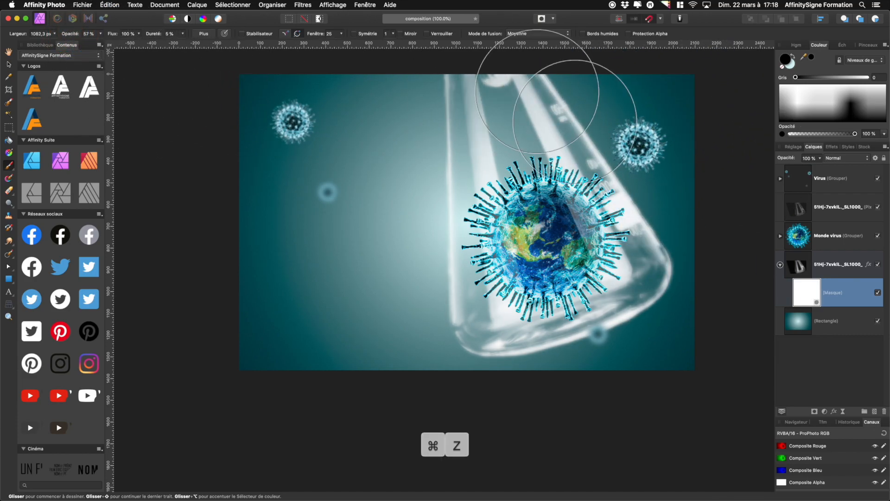
mouse_move(559, 81)
mouse_down()
mouse_move(644, 160)
mouse_move(722, 253)
mouse_move(738, 293)
mouse_move(734, 359)
mouse_move(673, 404)
mouse_move(563, 432)
mouse_move(417, 408)
mouse_move(318, 248)
mouse_move(392, 108)
mouse_up()
mouse_move(381, 55)
mouse_down()
mouse_move(409, 191)
mouse_move(423, 366)
mouse_move(391, 201)
mouse_move(388, 57)
mouse_move(395, 39)
mouse_up()
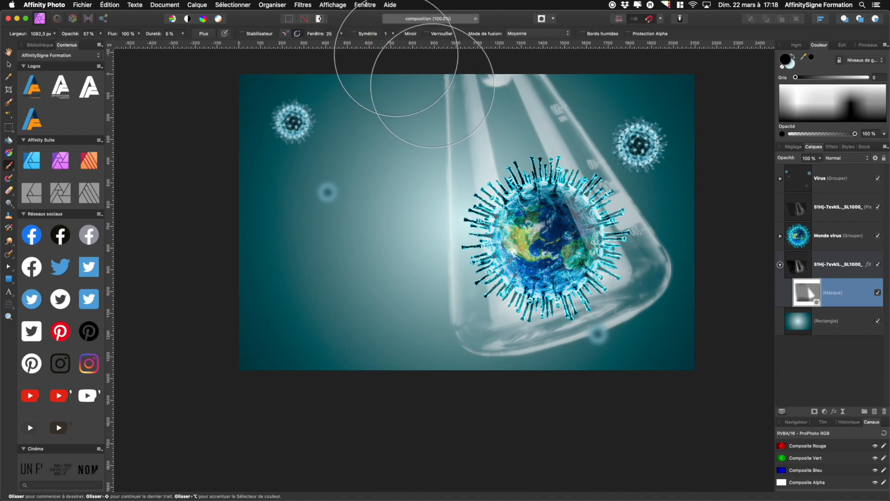
click(780, 265)
click(878, 264)
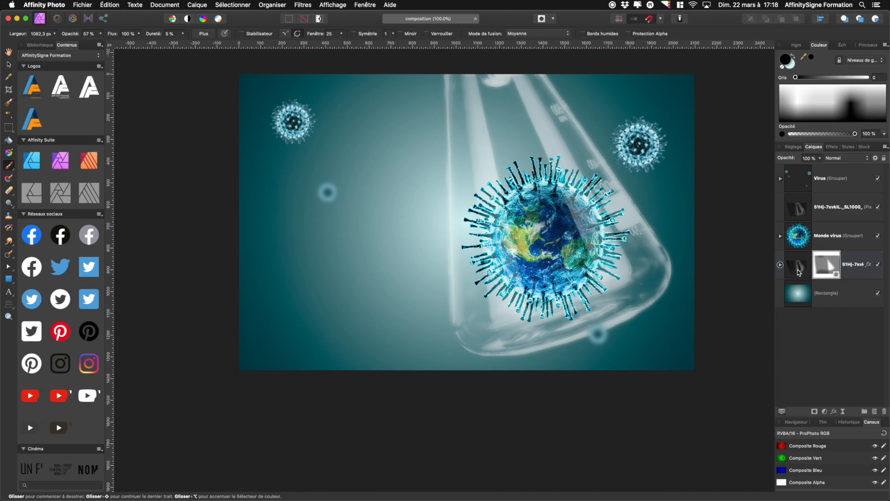
drag(576, 368, 567, 357)
drag(498, 354, 649, 302)
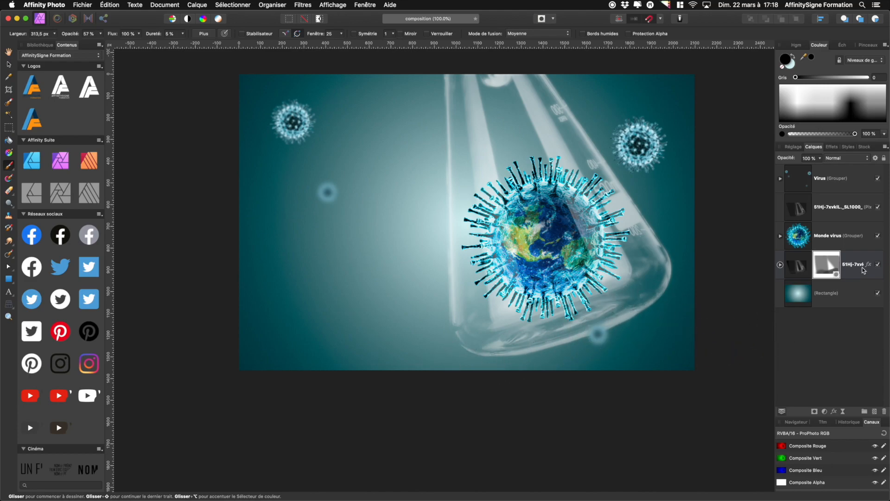
click(829, 271)
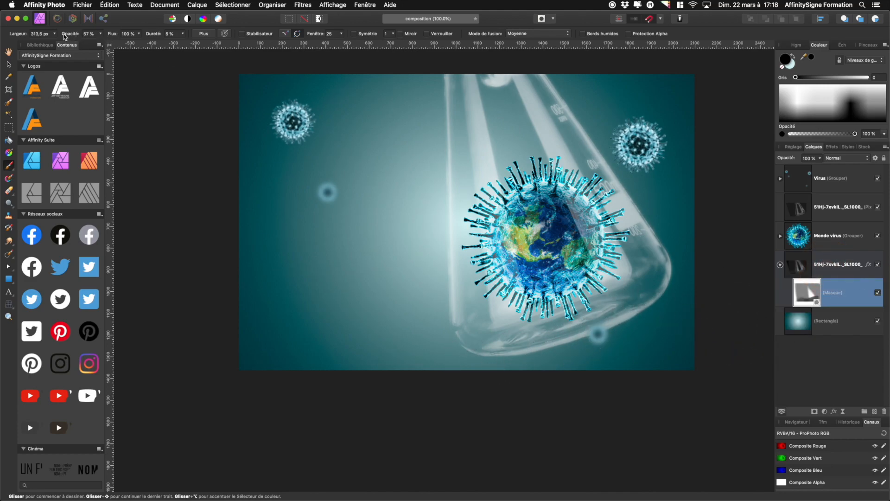
mouse_move(660, 291)
mouse_down()
mouse_move(631, 326)
mouse_move(527, 359)
mouse_up()
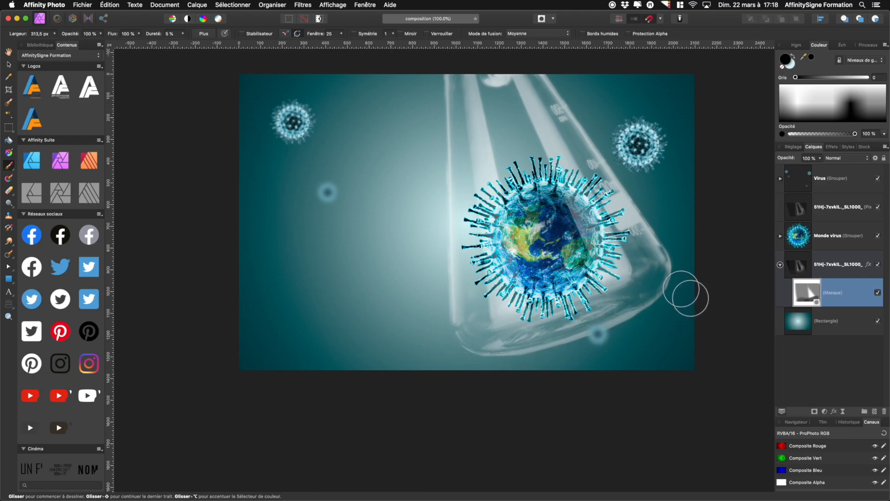
Set the masked lower flask copy to 100% opacity and the upper flask copy to 50% opacity
click(380, 255)
scroll(577, 280, up, 3)
scroll(577, 280, right, 2)
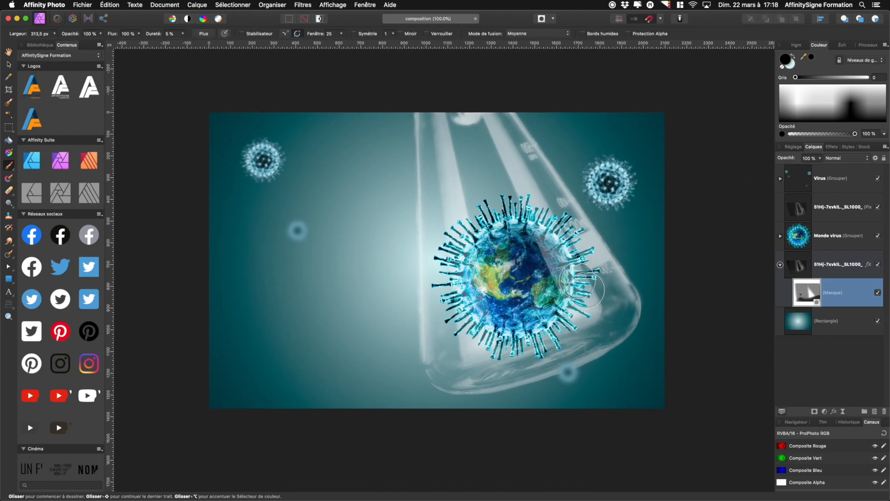
key(super+minus)
key(super+plus)
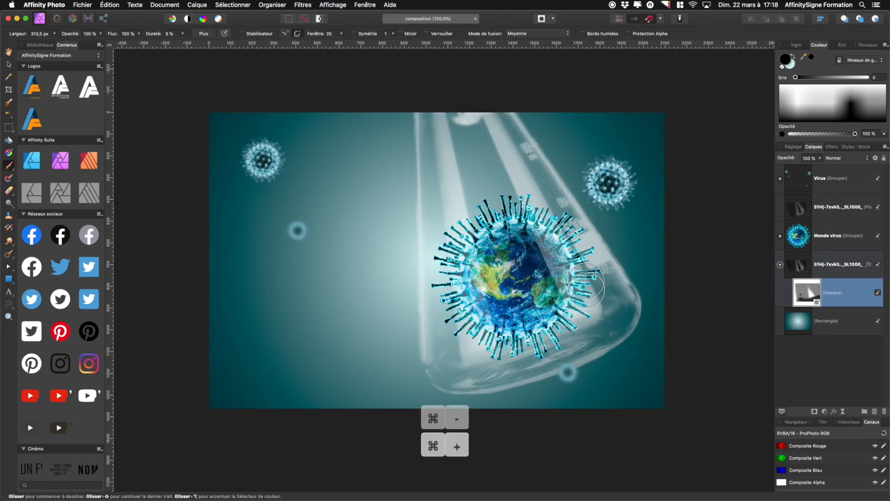
click(803, 272)
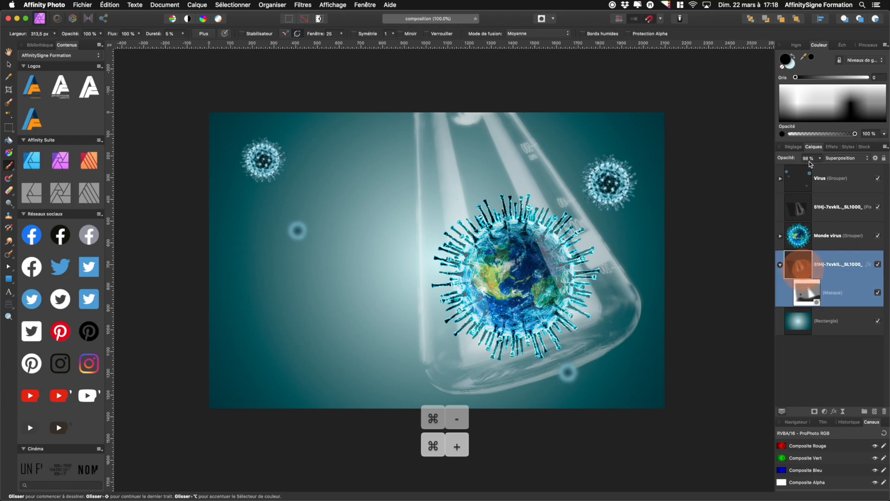
click(784, 158)
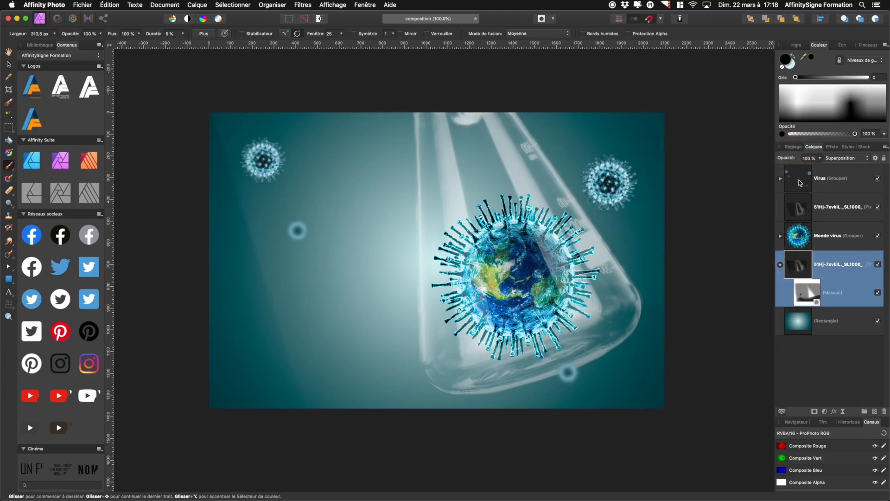
click(800, 210)
drag(785, 158, 793, 159)
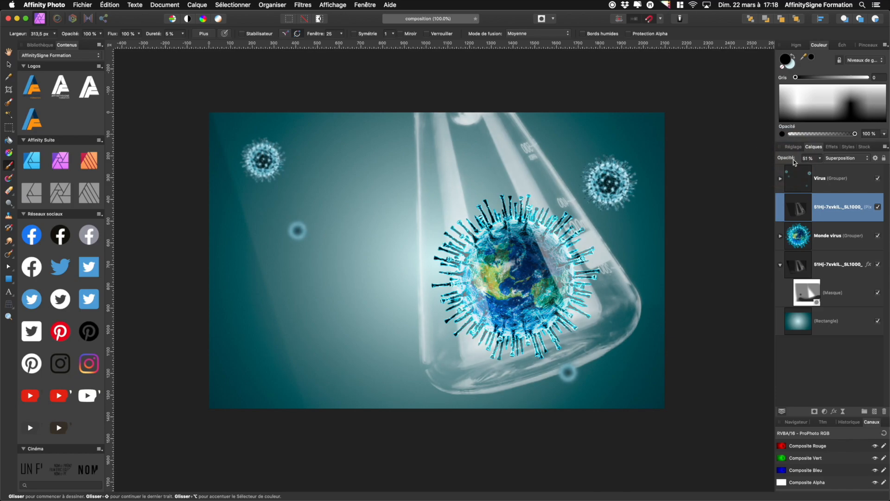
Group the upper flask copy, the Monde virus group and the masked flask copy together
click(8, 64)
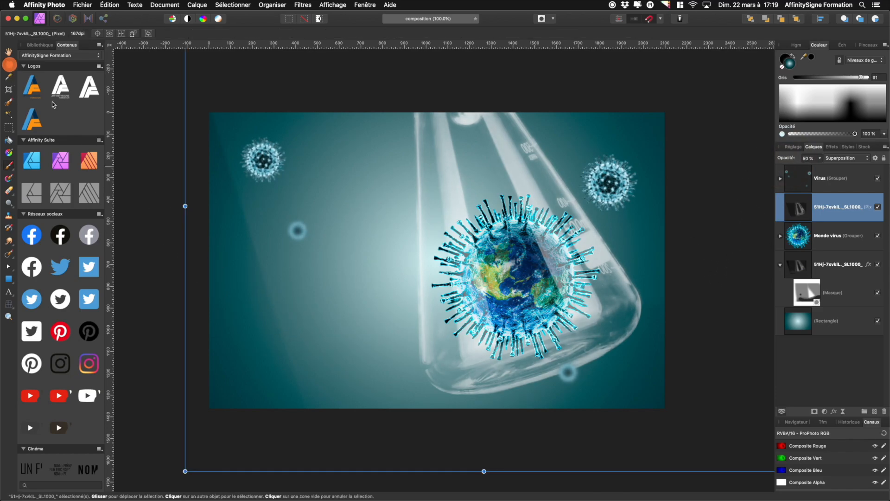
click(171, 219)
key(super+minus)
key(super+minus)
key(super+plus)
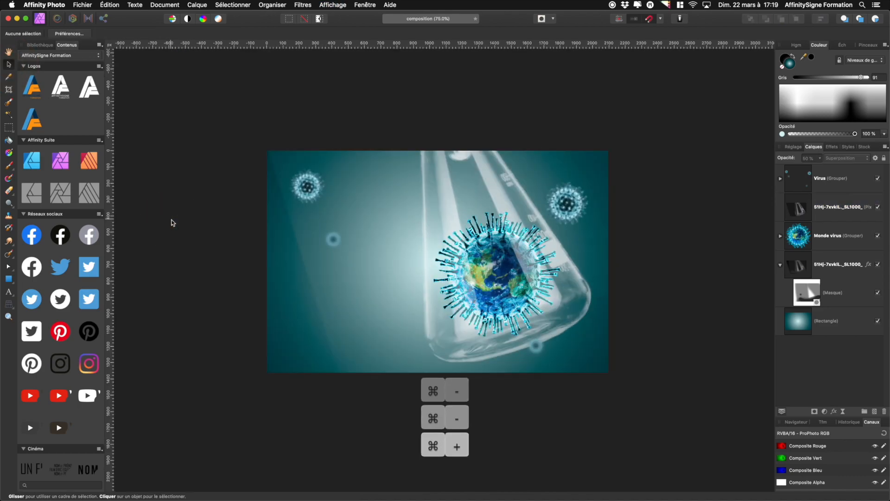
key(super+plus)
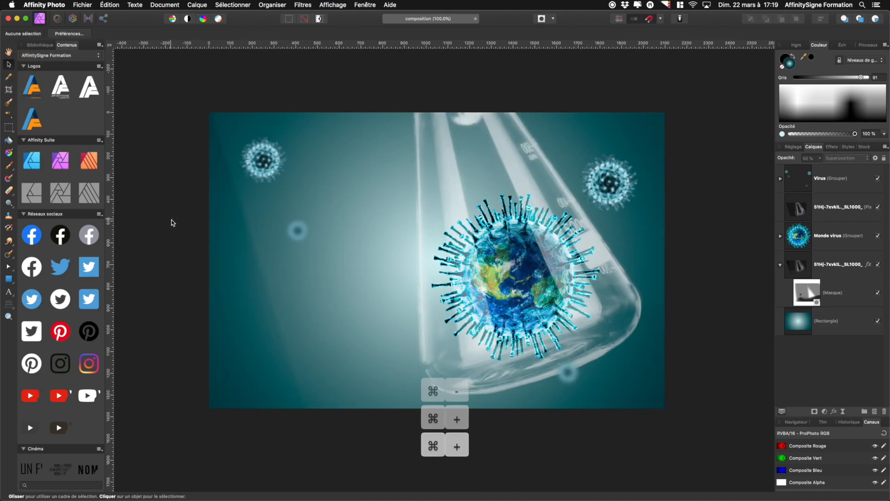
click(799, 214)
shift+click(819, 269)
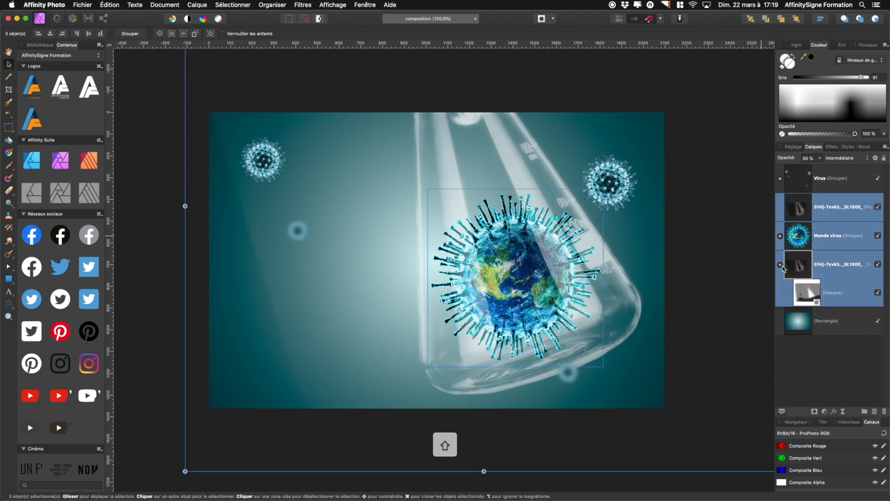
key(super+g)
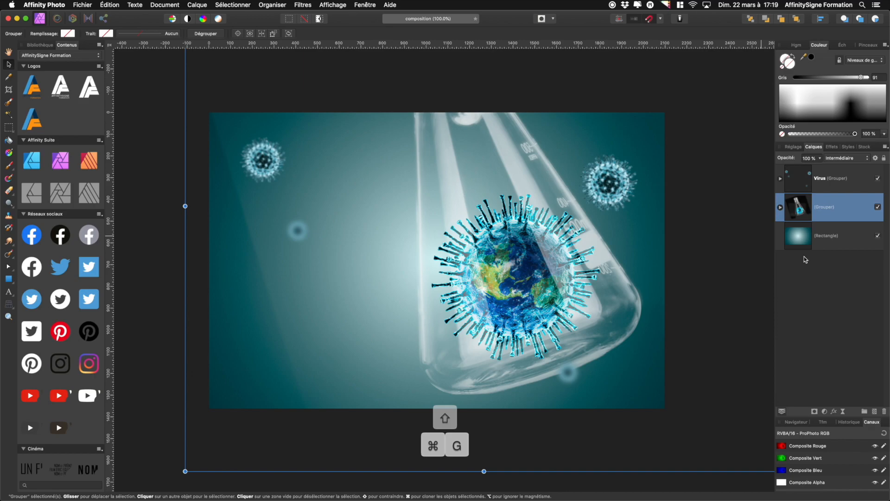
Move the small blurred virus at the bottom of the Virus group right, near the lower right corner
click(779, 179)
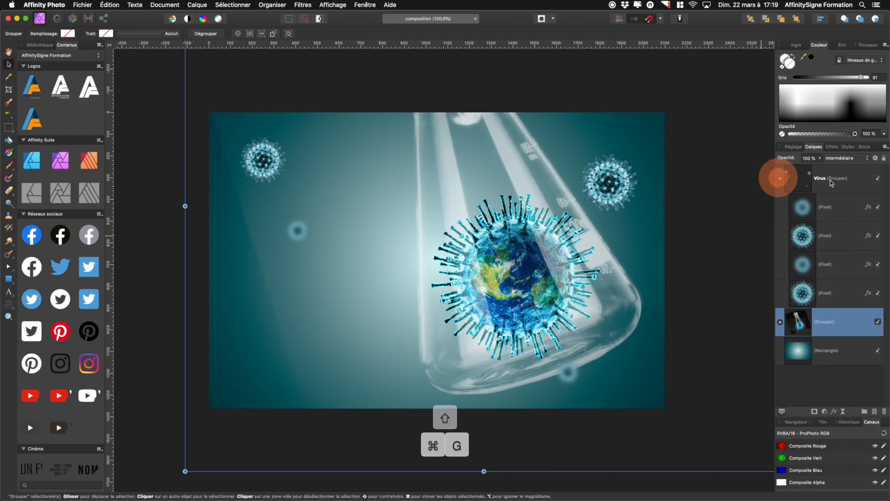
click(807, 270)
click(802, 207)
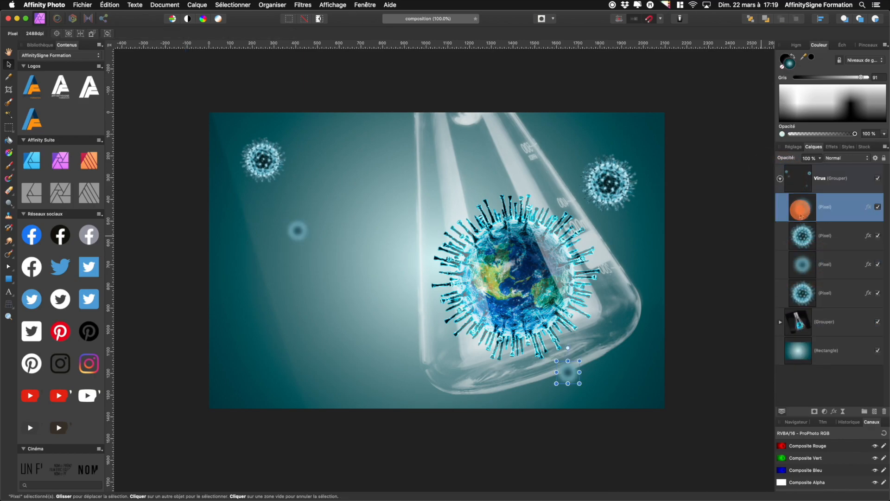
drag(570, 379, 630, 388)
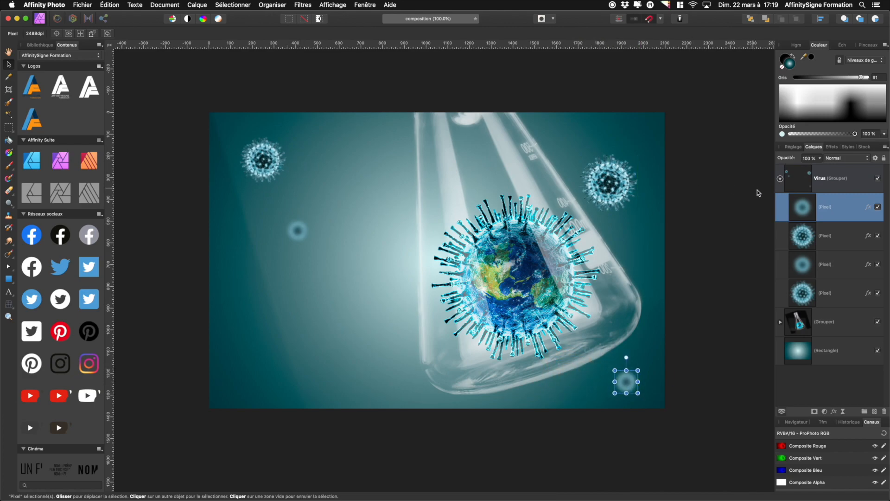
Nudge the remaining small viruses: top-left one up, blurred left one down-right, right one up-left
click(779, 179)
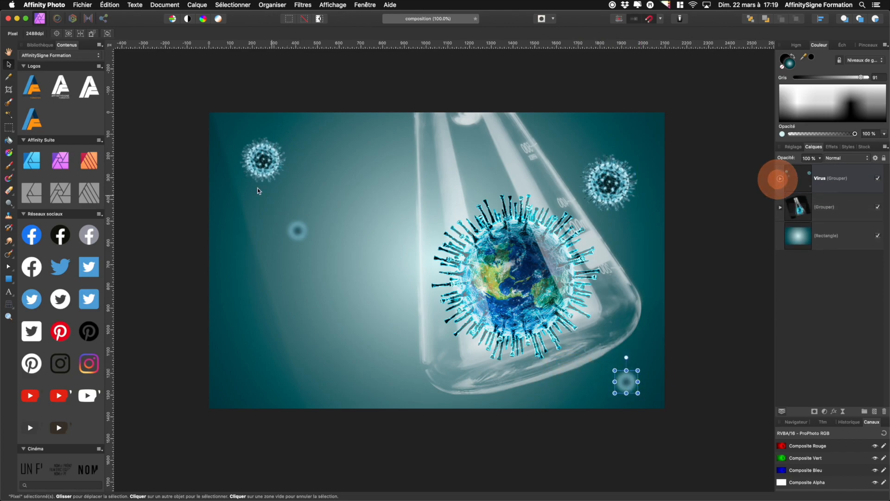
click(261, 161)
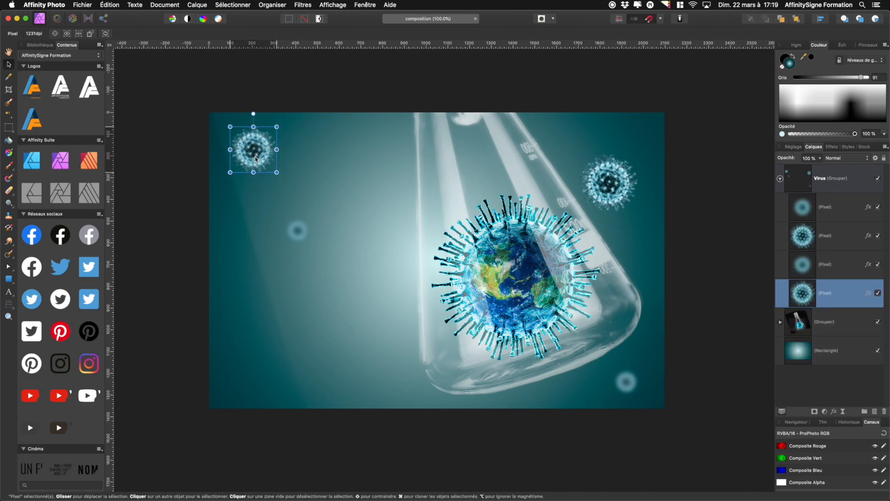
click(296, 232)
drag(300, 236, 317, 243)
click(616, 191)
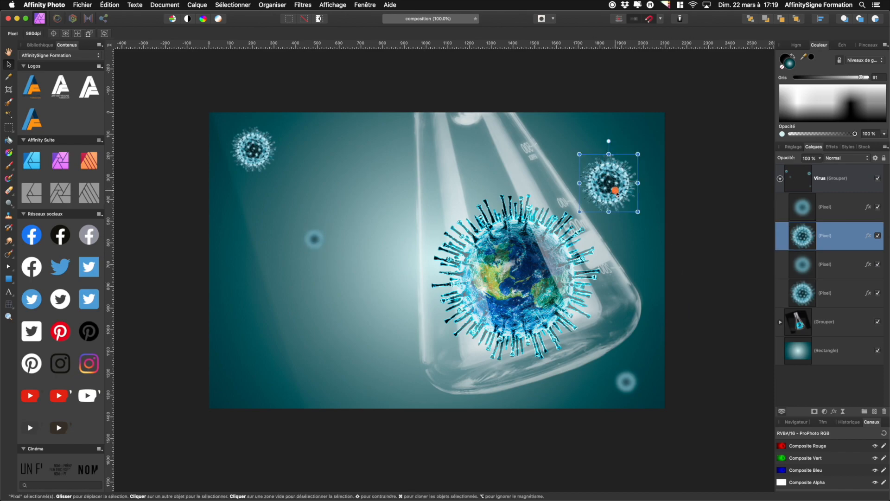
drag(614, 197, 609, 186)
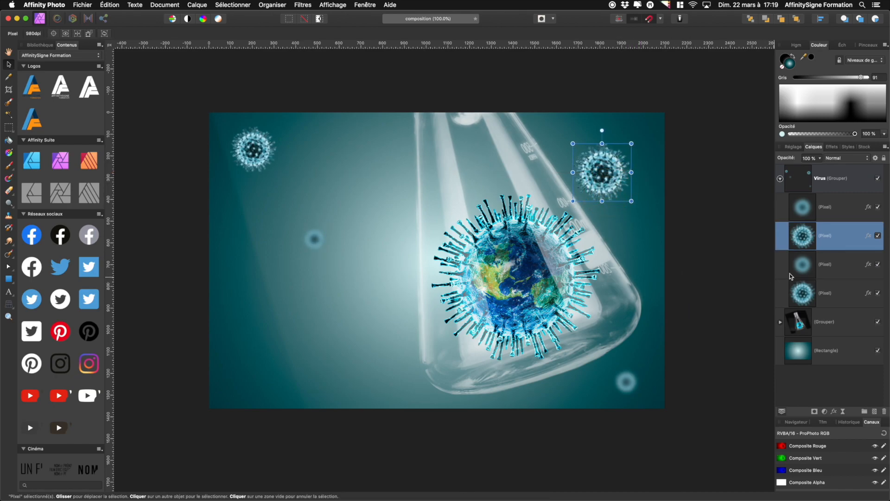
Shift the new flask and globe group slightly to the left
click(809, 320)
drag(523, 285, 502, 283)
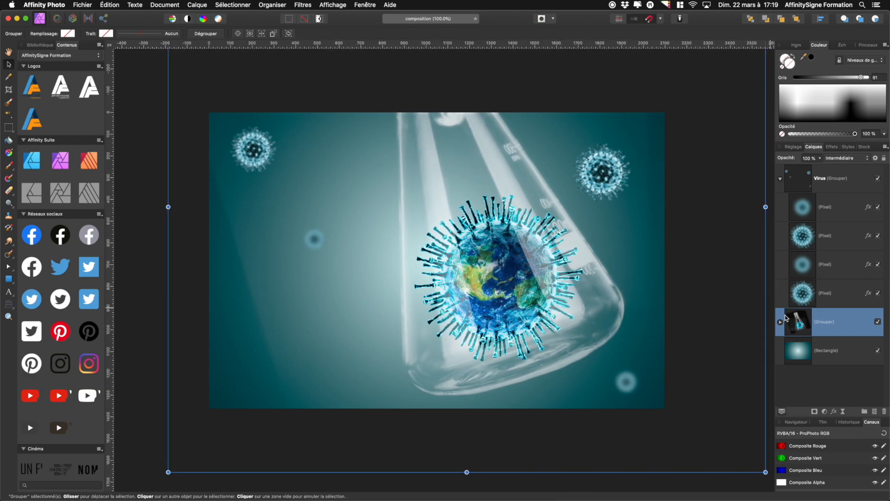
Add a Levels adjustment above the upper flask copy inside the group with output white level at 89%
click(780, 321)
scroll(800, 343, down, 2)
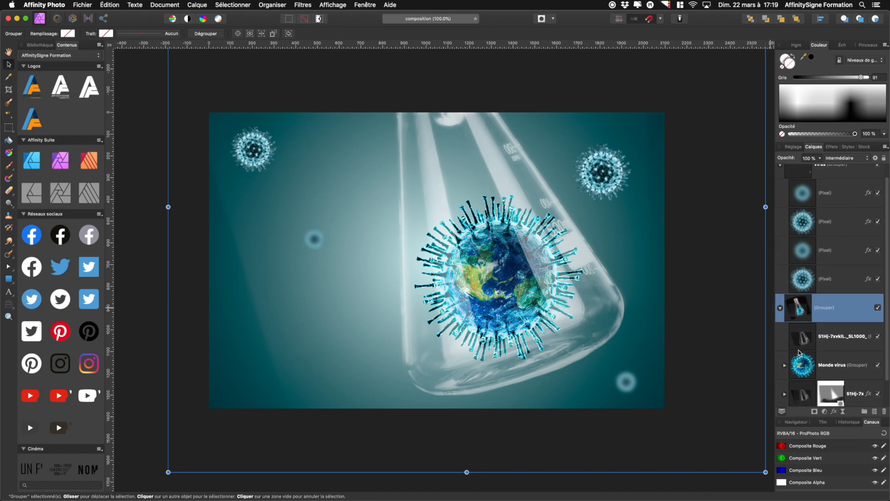
click(799, 343)
click(823, 412)
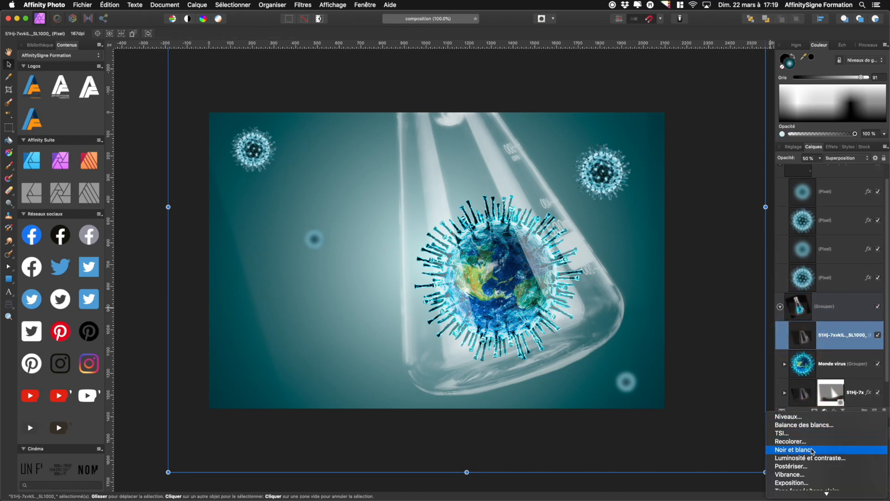
click(793, 416)
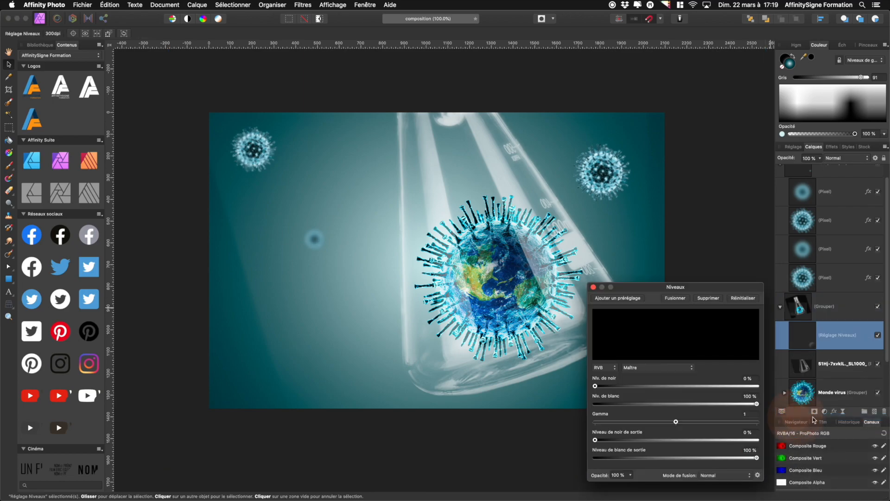
drag(596, 386, 575, 386)
drag(749, 404, 757, 404)
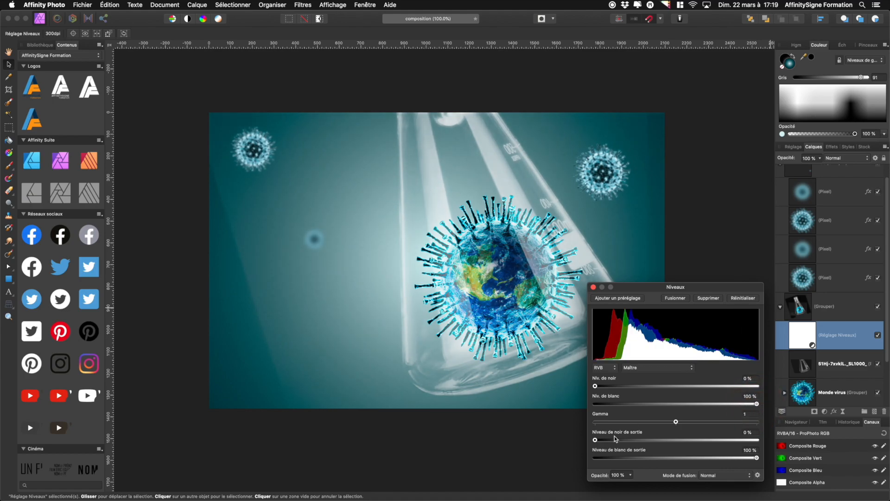
drag(596, 440, 586, 441)
mouse_move(757, 458)
mouse_down()
mouse_move(740, 458)
mouse_move(748, 458)
mouse_up()
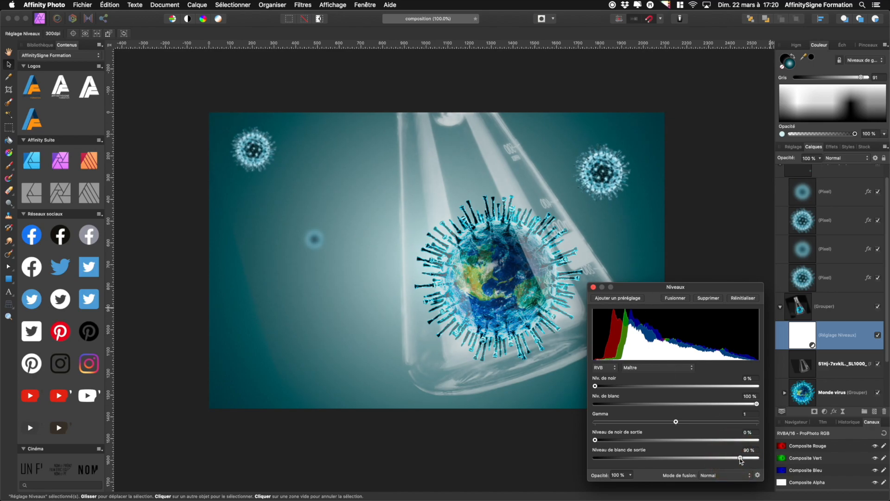
Close the Levels dialog and drag the Levels adjustment down within the flask group onto the flask layer
click(593, 287)
click(780, 309)
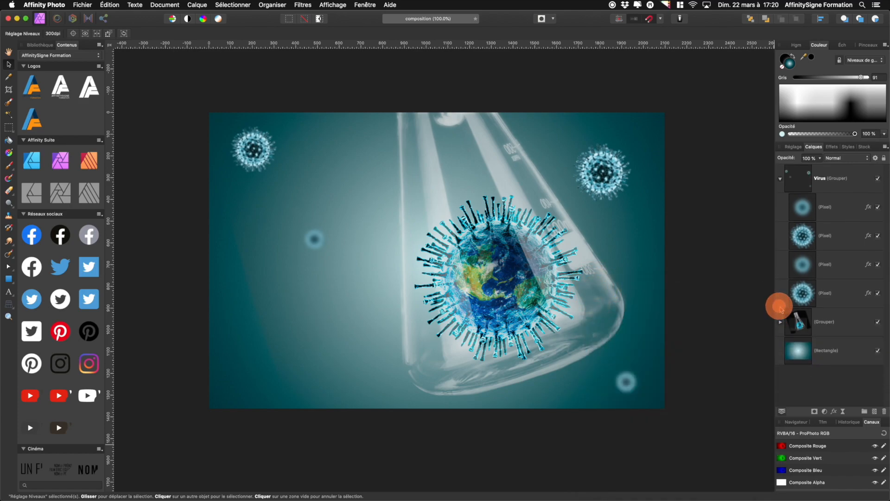
click(780, 323)
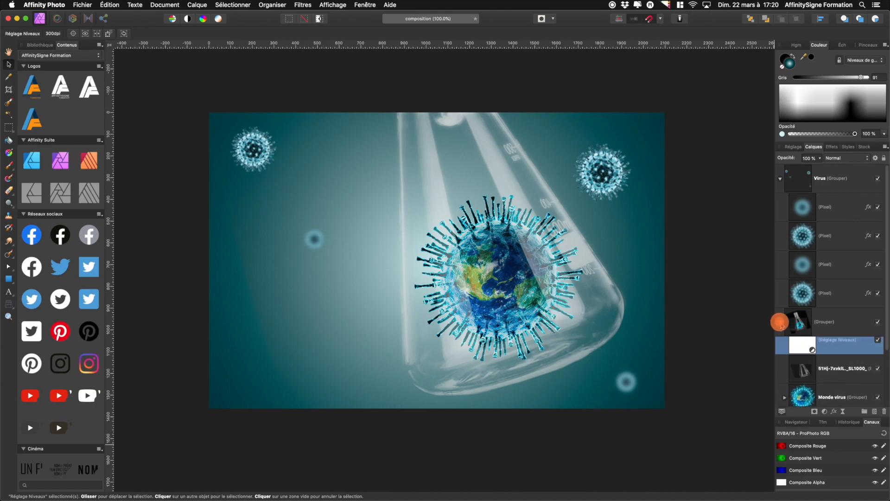
scroll(831, 354, down, 3)
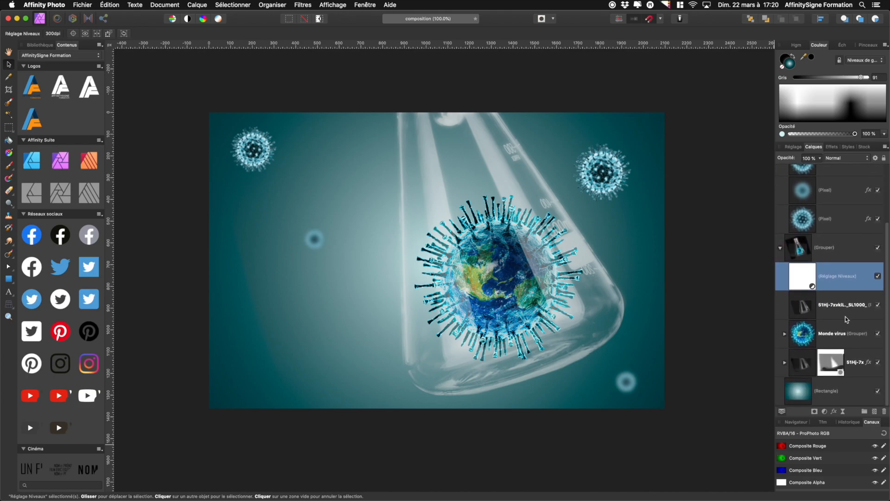
drag(800, 278, 805, 310)
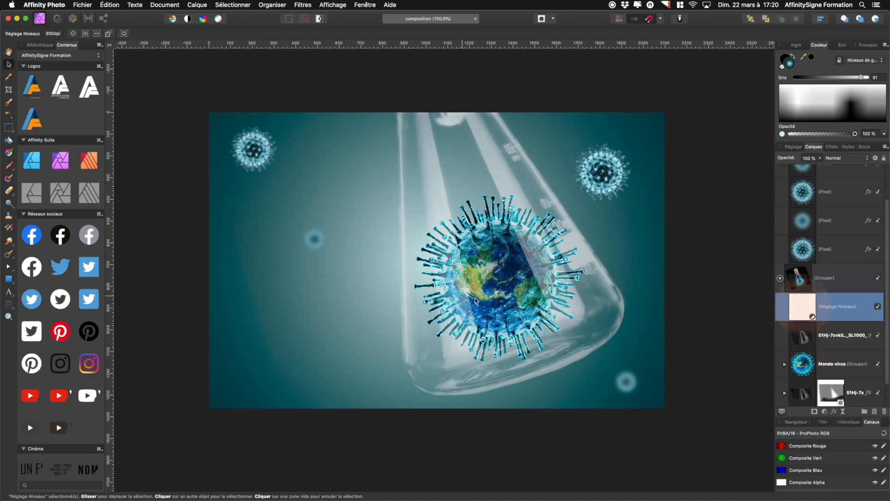
scroll(714, 309, up, 2)
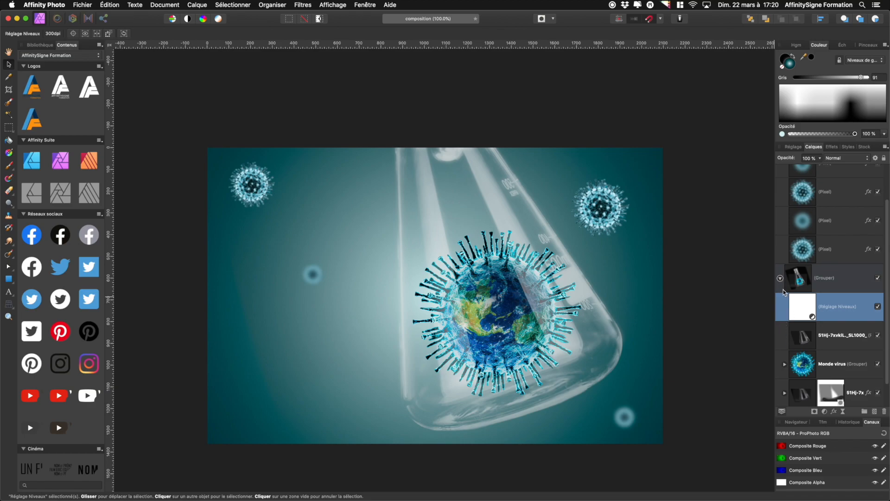
Collapse the flask group and the Virus group, then select the Virus group
click(780, 278)
scroll(729, 312, left, 1)
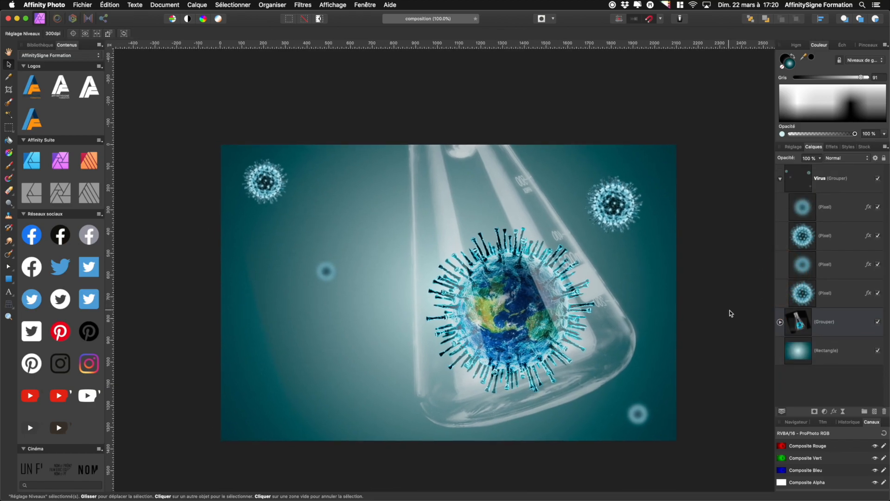
click(780, 179)
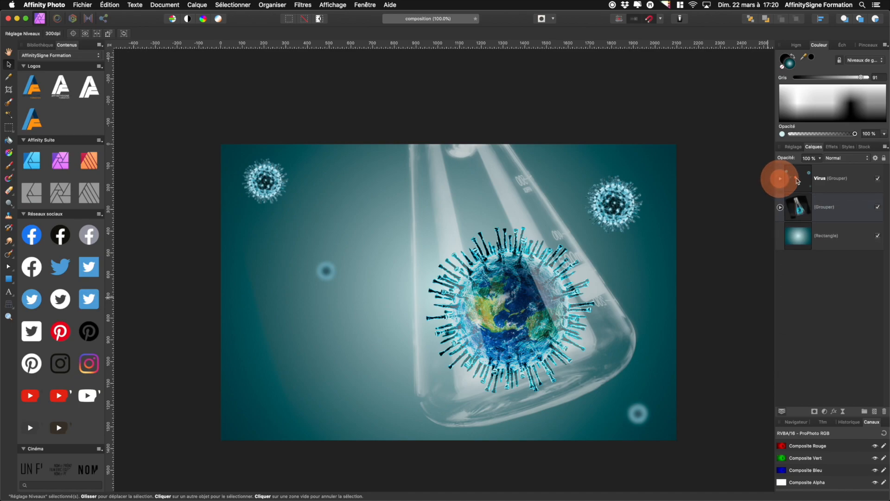
click(797, 181)
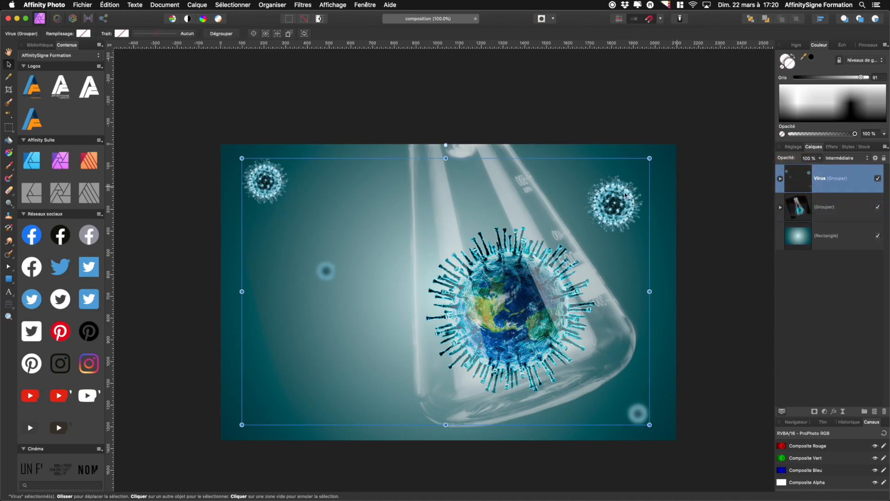
Add artistic text reading COVID-19 in the lower left area of the image
click(8, 292)
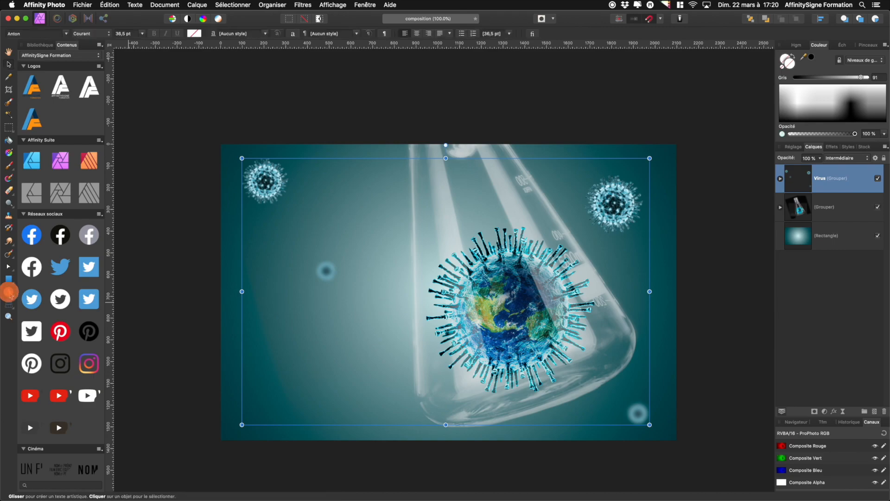
click(252, 403)
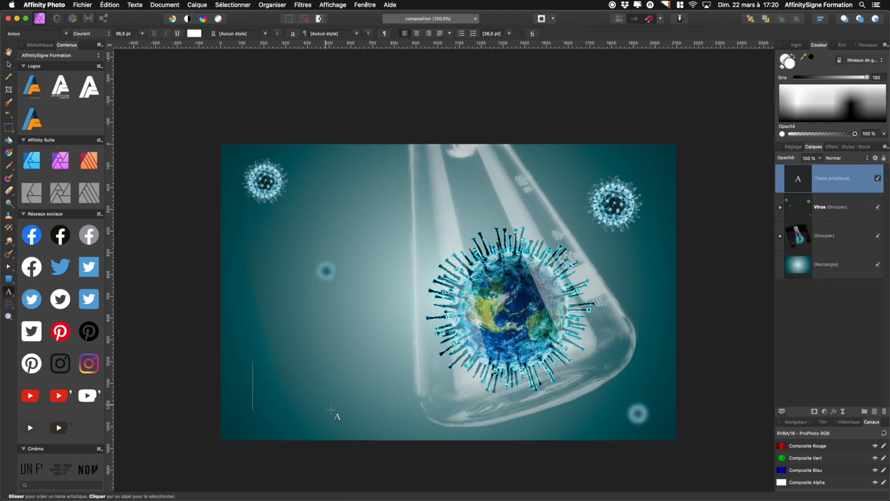
text(CO)
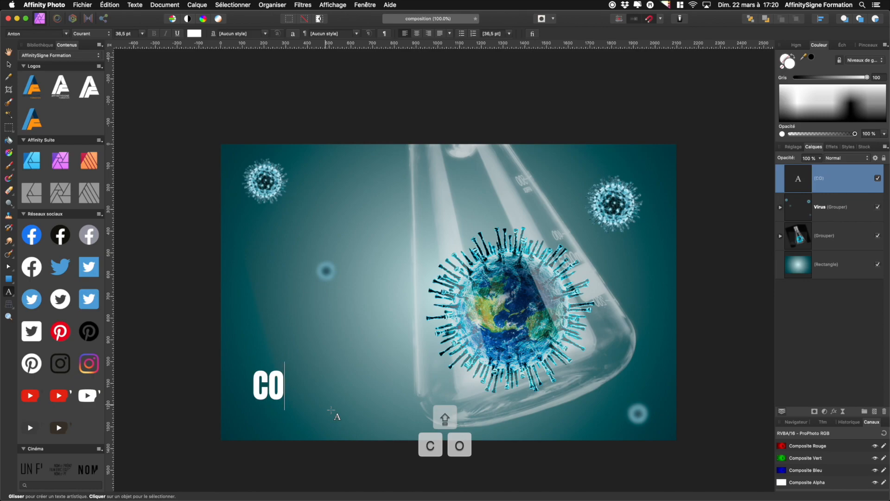
text(VID)
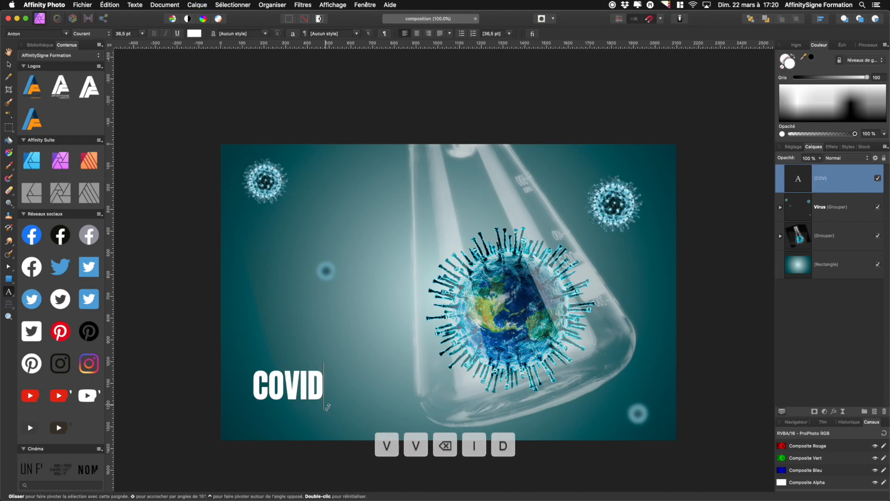
text(-19)
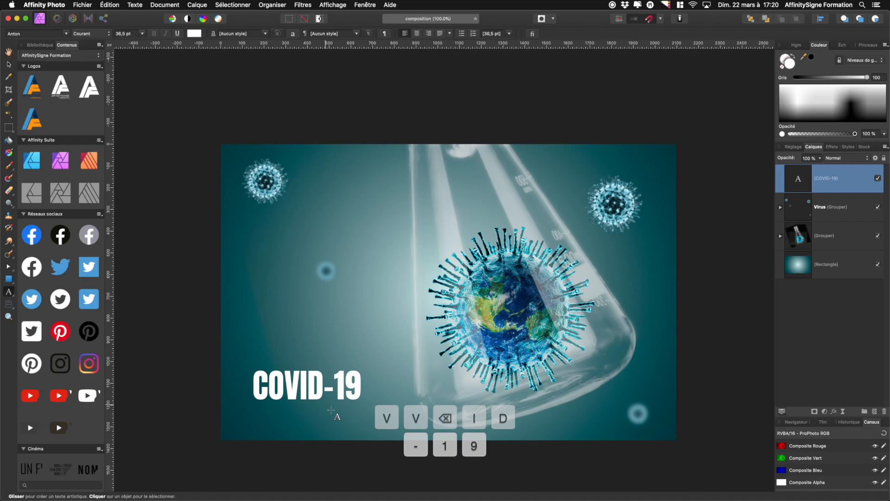
Enlarge the COVID-19 text to about 63 pt and place it in the lower left corner
click(10, 65)
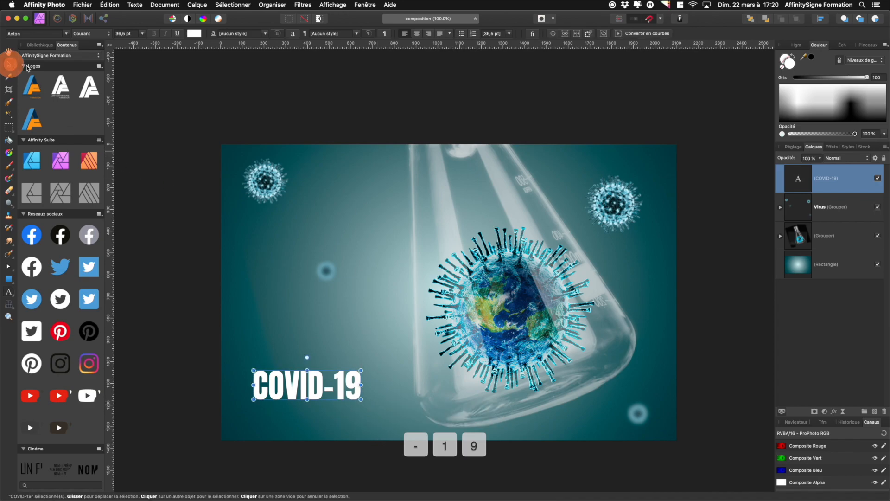
drag(292, 394, 270, 420)
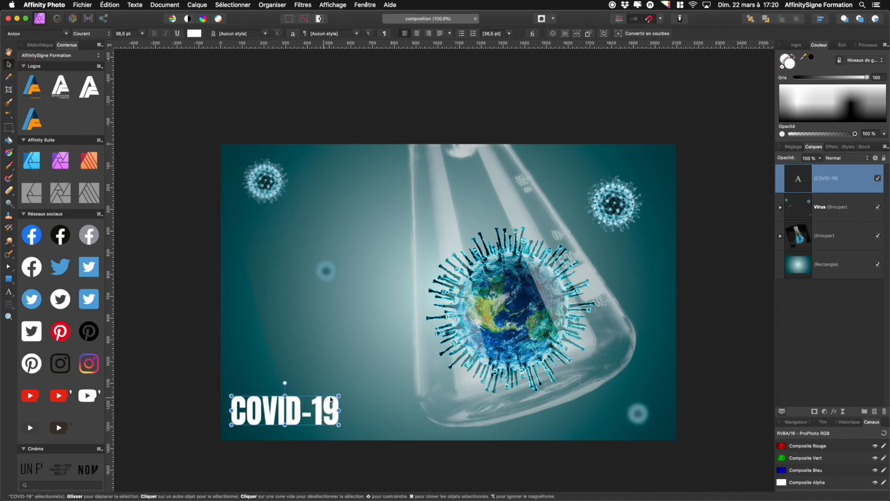
drag(347, 397, 421, 376)
drag(232, 375, 226, 375)
drag(298, 399, 302, 407)
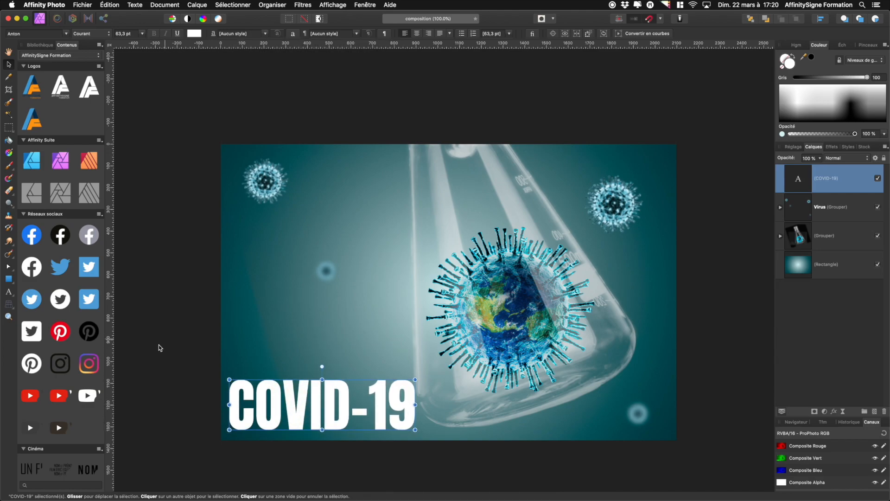
Hide the COVID-19 text layer and merge the visible layers into a new pixel layer above the Virus group
click(197, 367)
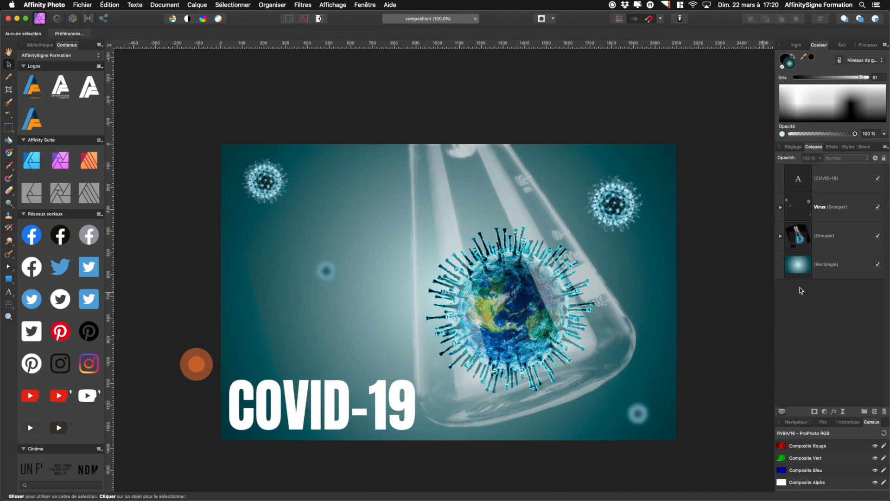
click(855, 180)
click(877, 178)
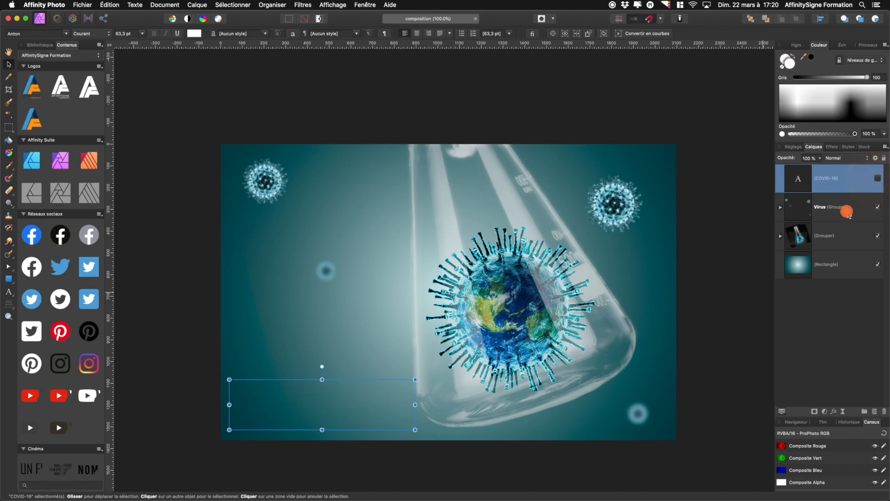
click(847, 214)
right_click(846, 209)
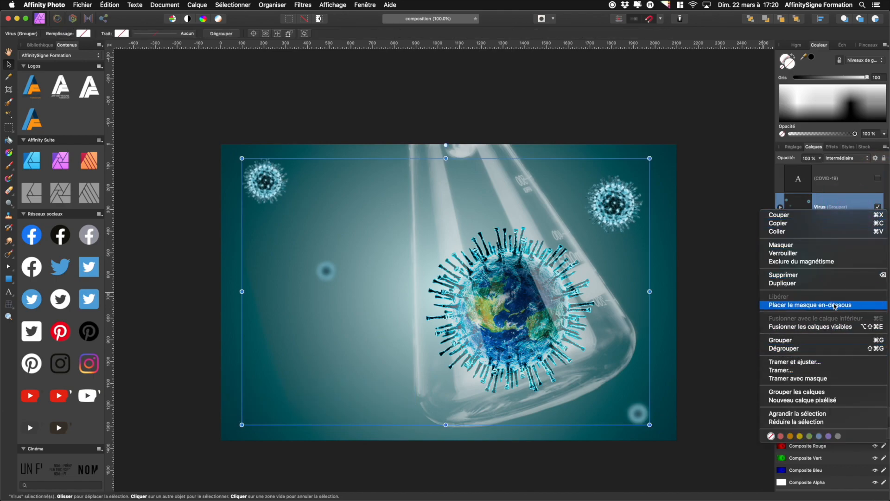
click(830, 328)
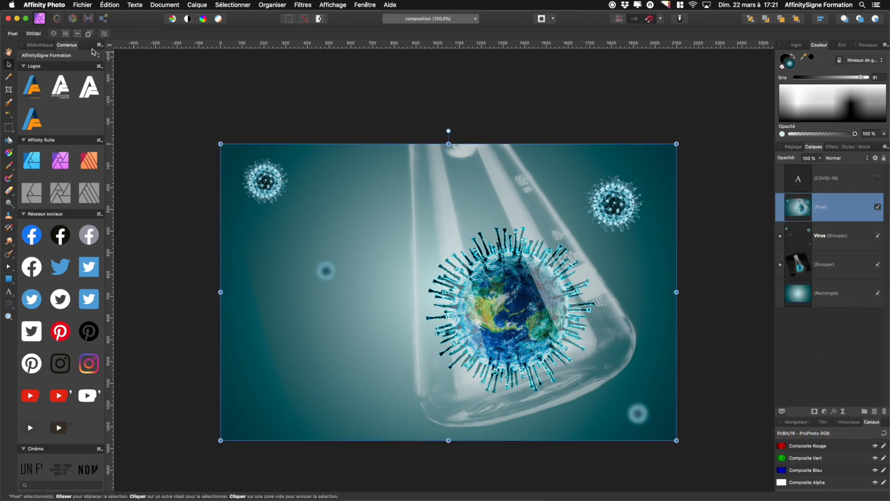
Switch to the Develop persona and set exposure to 0.311, black point to 5% and brightness to 3%
click(74, 20)
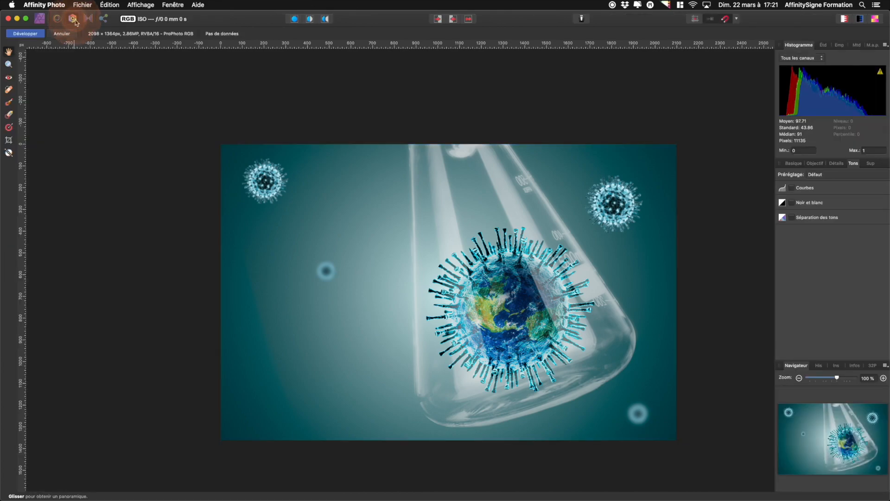
click(789, 165)
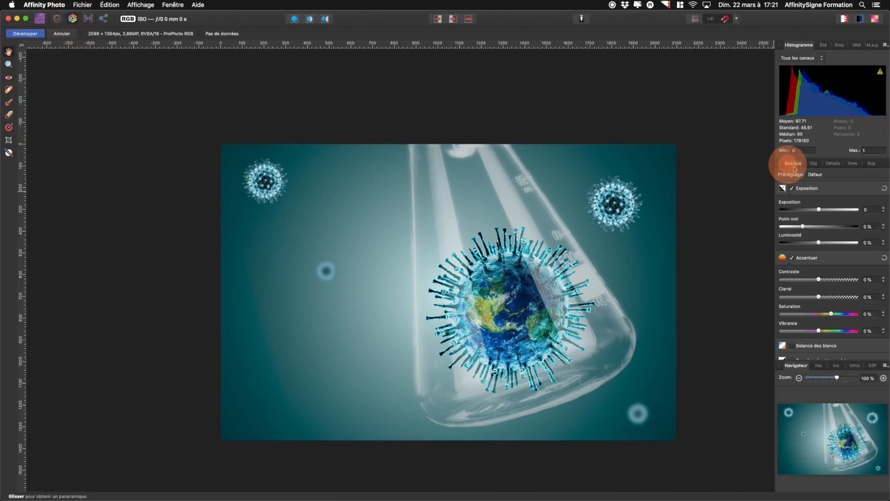
drag(821, 209, 823, 243)
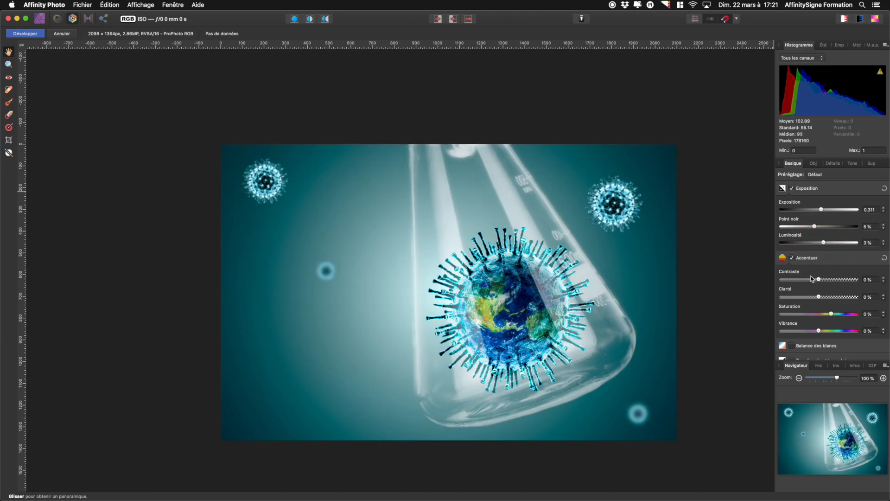
Set contrast to 7%, clarity to 86% and vibrance to 28%
drag(819, 280, 852, 299)
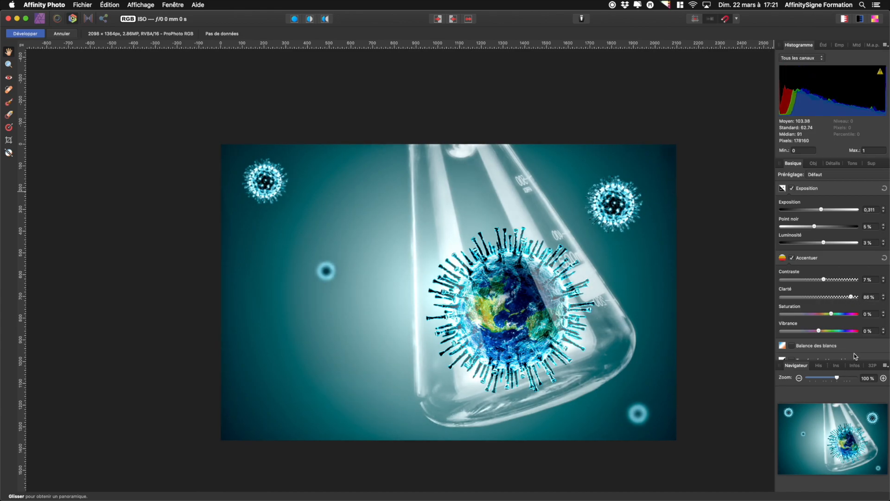
drag(819, 332, 844, 334)
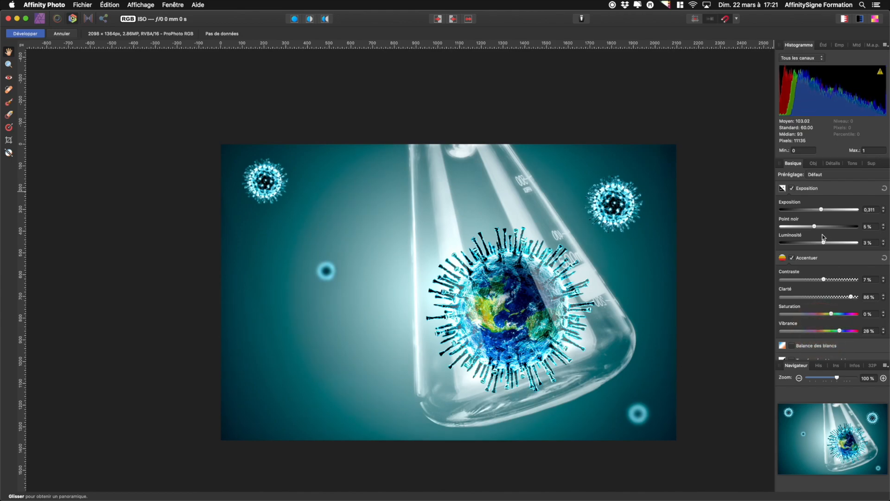
Enable white balance with temperature at -10% and tint at -8%
scroll(820, 246, down, 2)
click(791, 322)
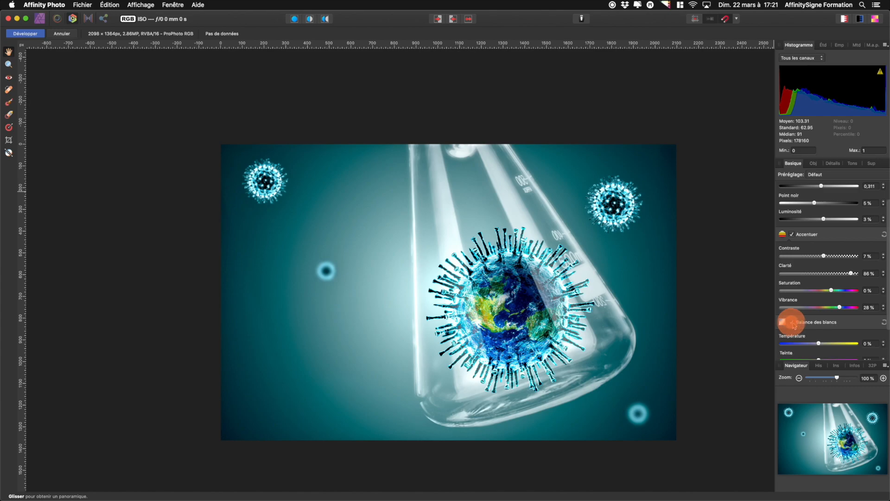
drag(817, 344, 816, 344)
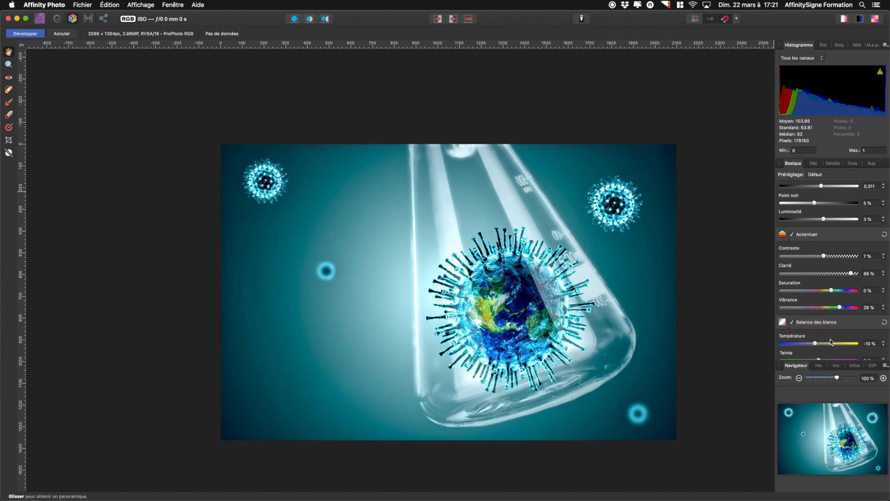
scroll(818, 334, down, 3)
drag(819, 325, 817, 324)
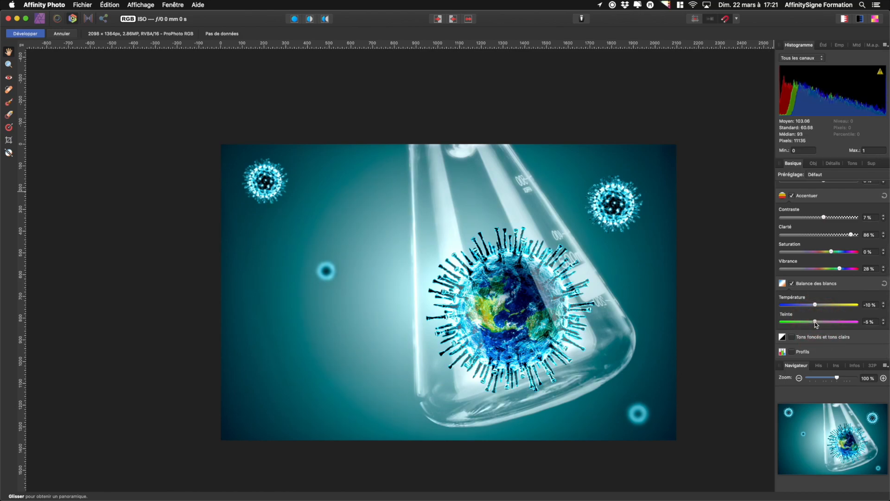
Apply split toning with shadows hue 196.8° at 29% saturation and highlights hue 42.1° at 18% saturation
click(854, 163)
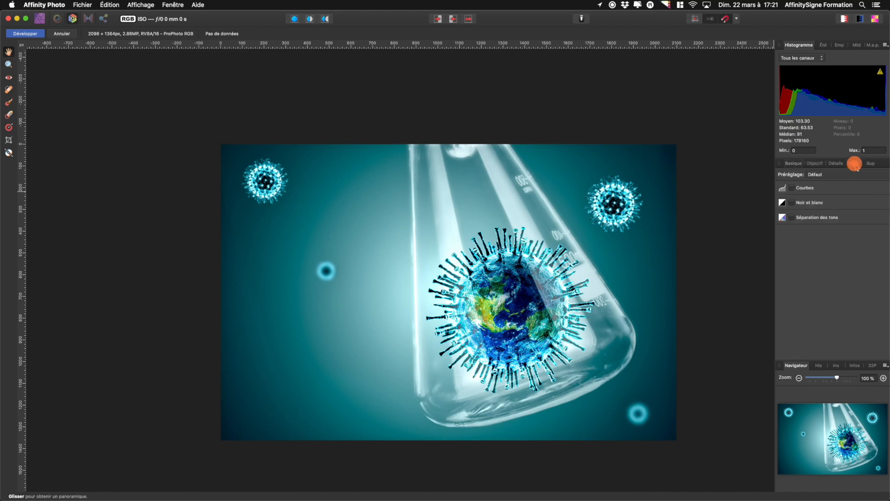
click(791, 216)
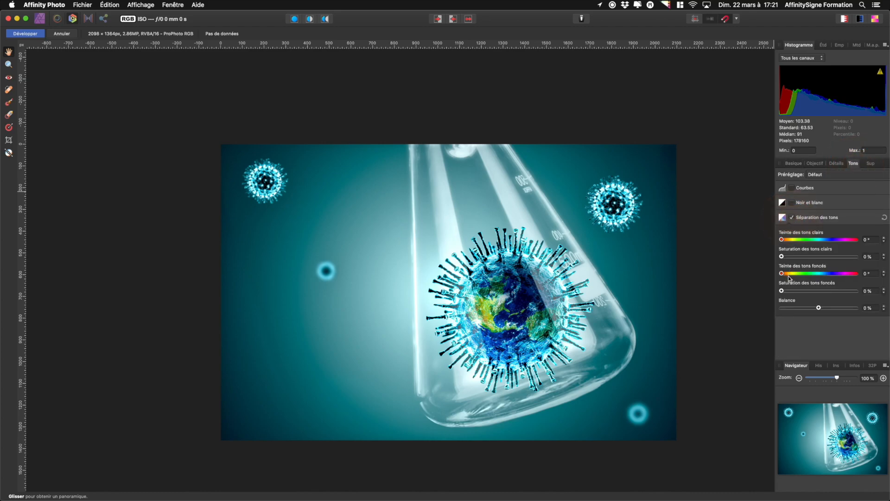
drag(782, 273, 808, 292)
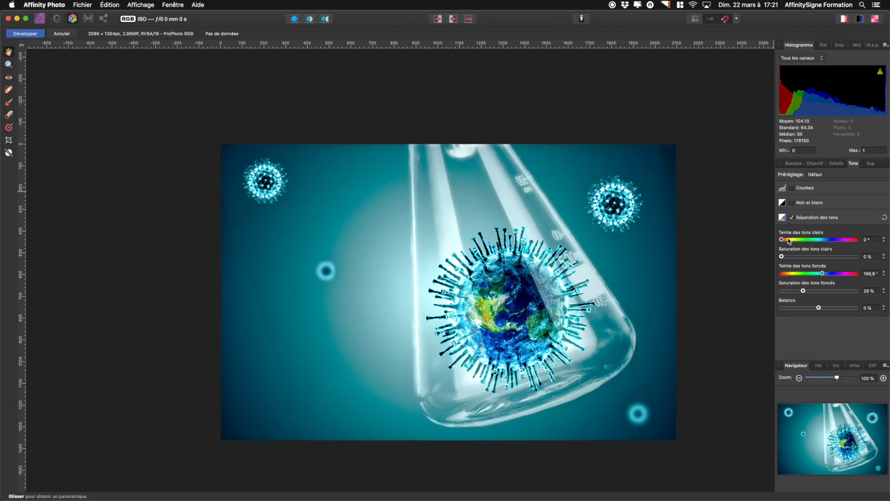
drag(785, 238, 810, 260)
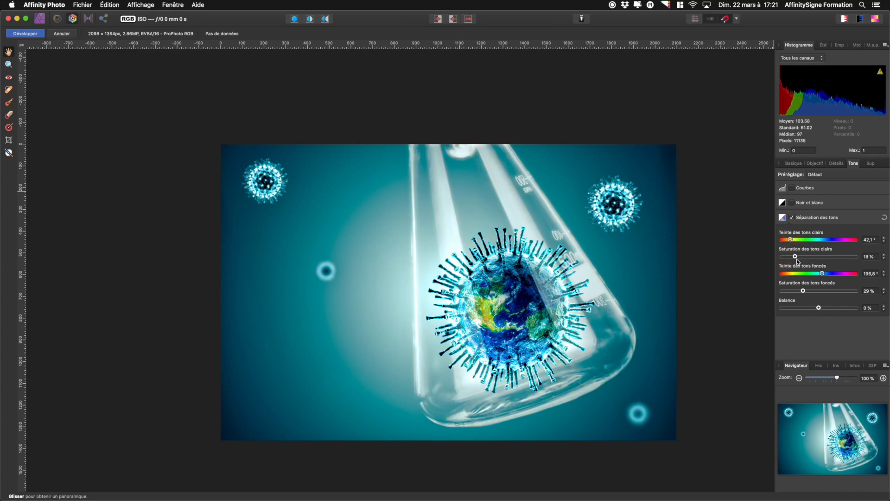
Enable detail refinement with an amount of 50%
click(834, 163)
click(791, 188)
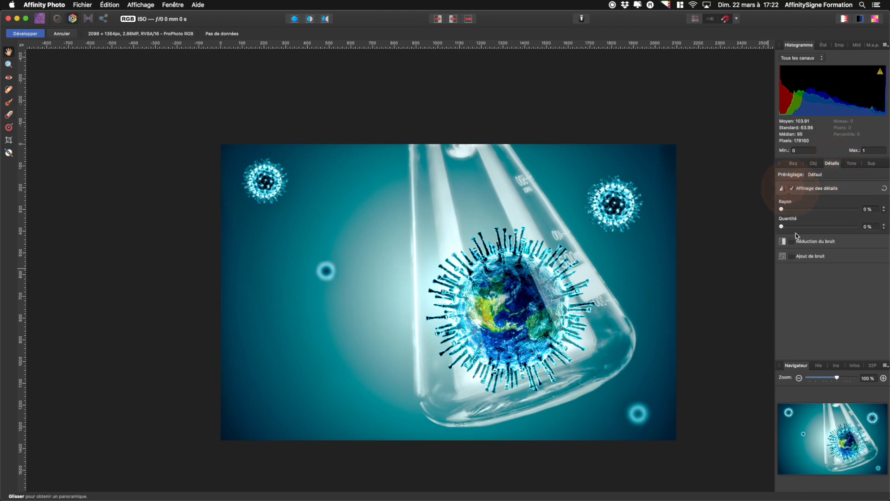
drag(781, 226, 820, 230)
key(z)
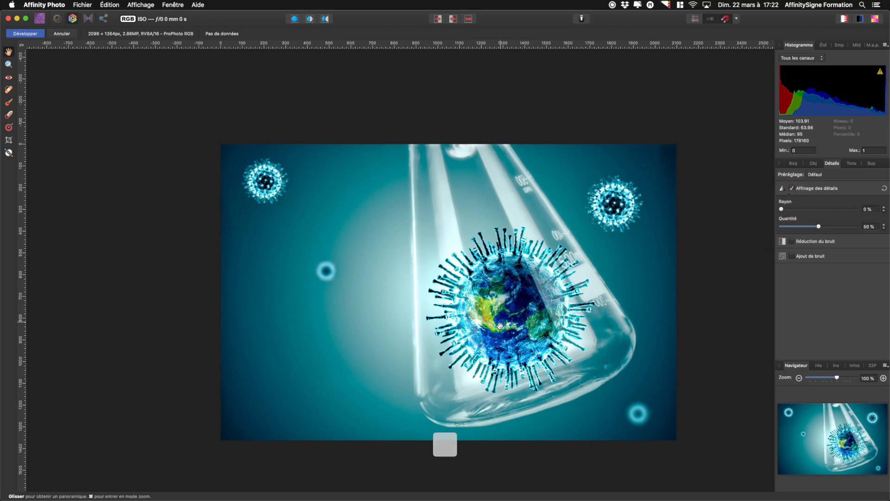
drag(487, 322, 602, 337)
key(h)
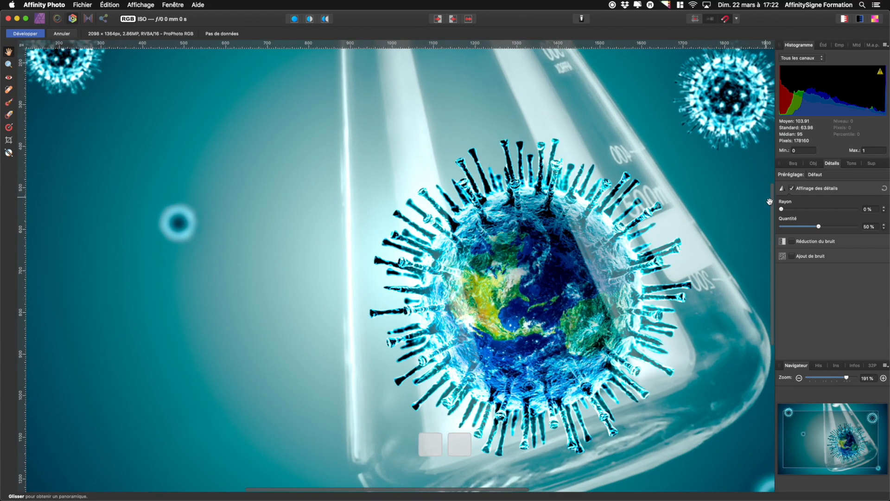
Set the detail refinement radius to 30% and apply the Develop adjustments
drag(783, 210, 805, 210)
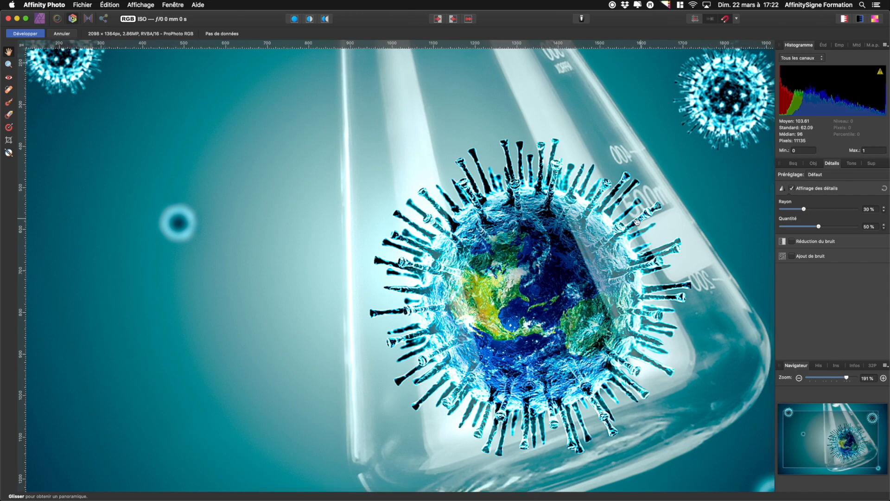
scroll(591, 214, down, 6)
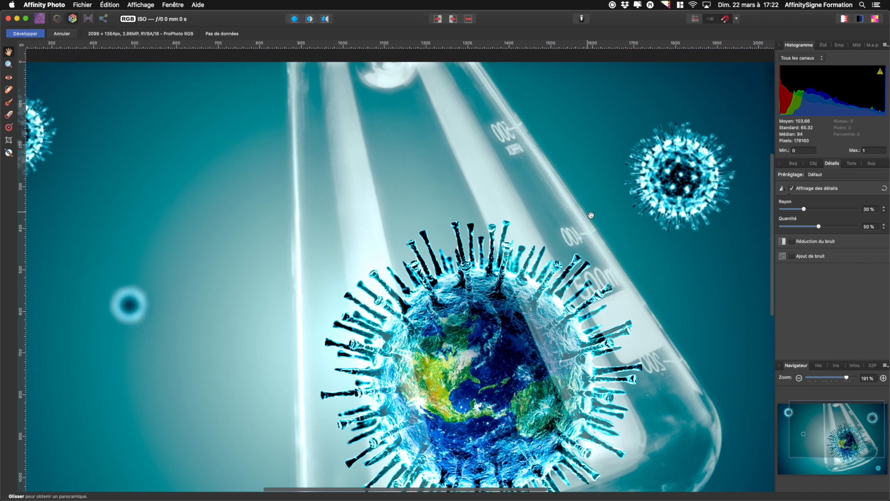
scroll(591, 215, up, 3)
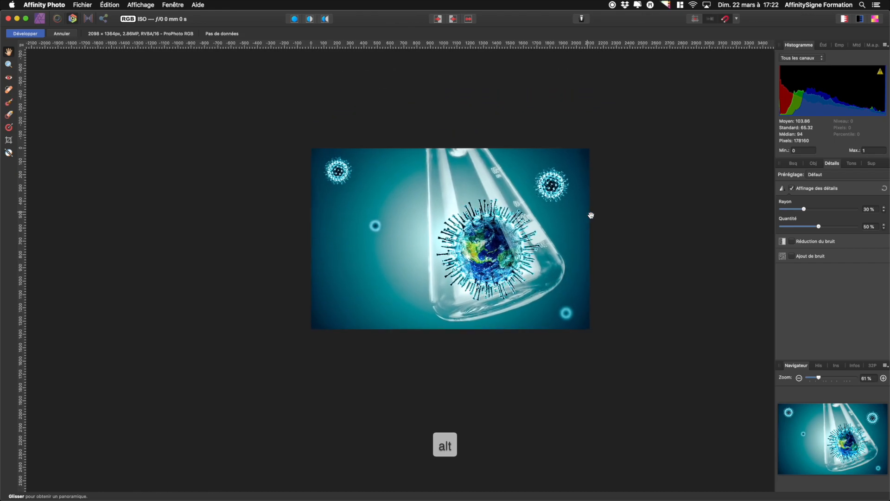
scroll(508, 218, left, 3)
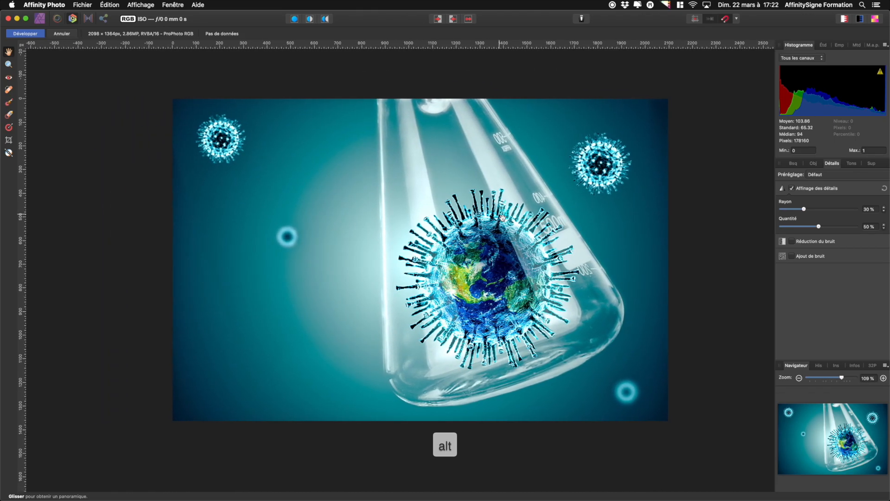
scroll(503, 217, right, 1)
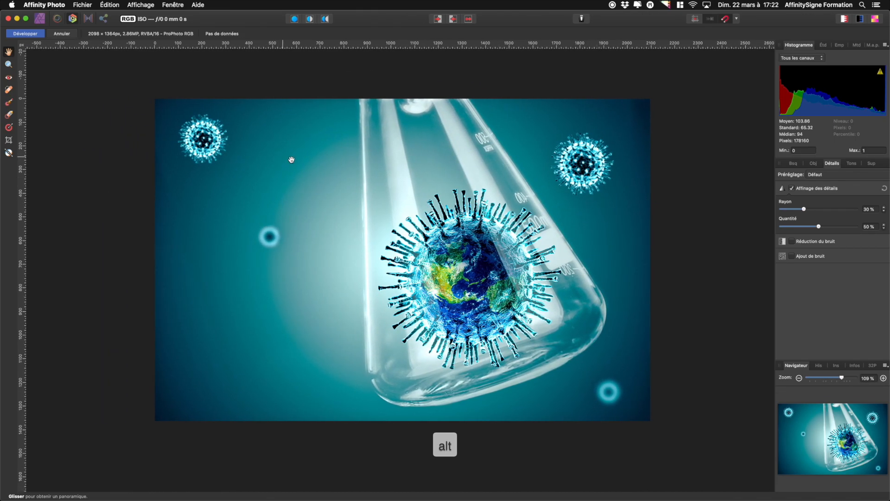
click(36, 35)
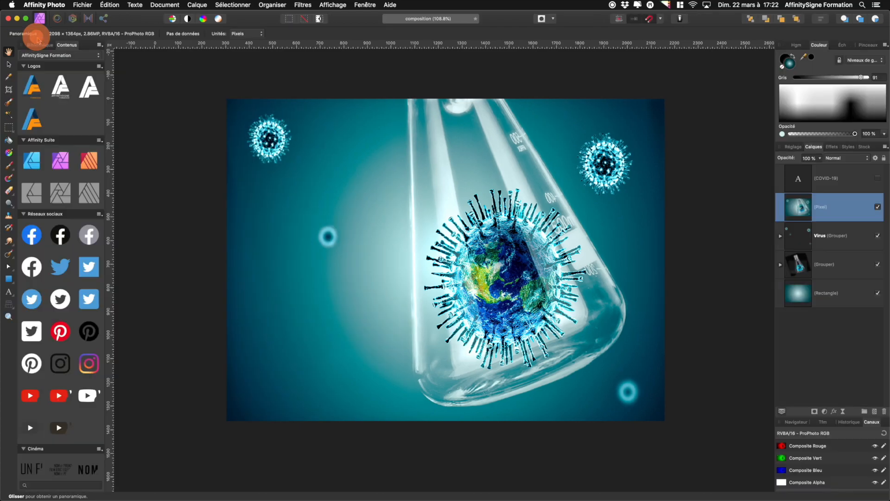
Make the COVID-19 title layer visible again and select the title on the canvas with the Move tool
click(876, 179)
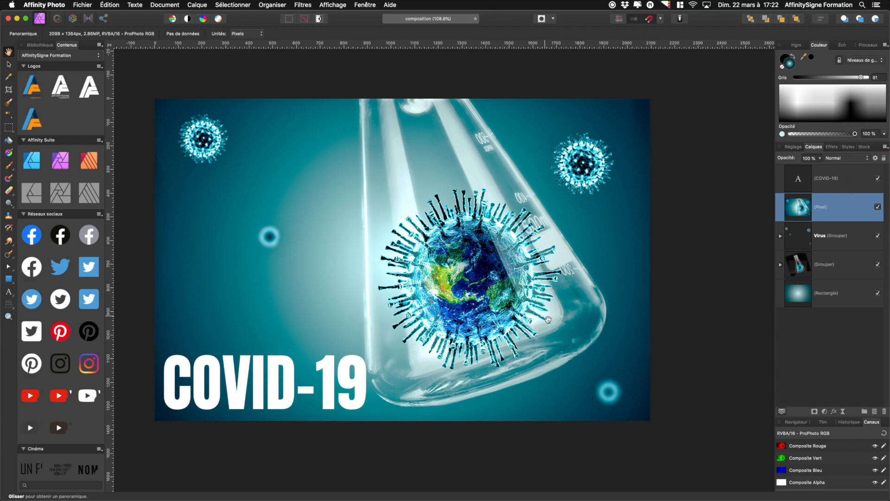
click(9, 65)
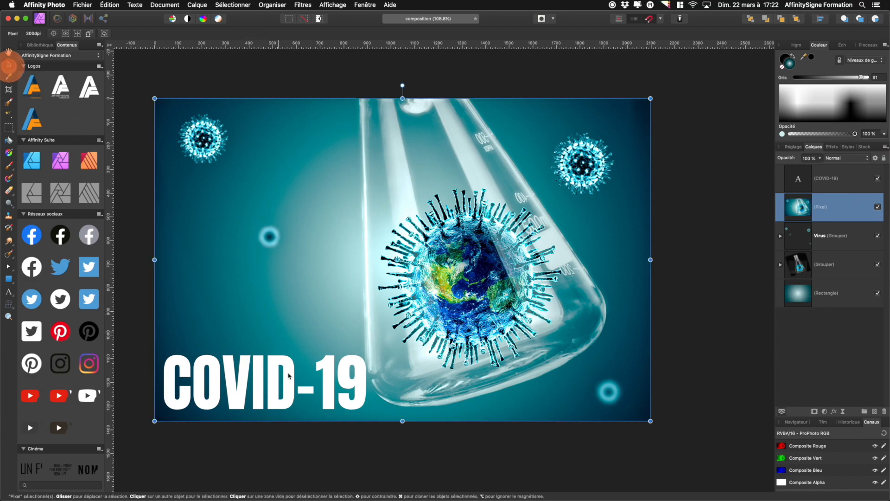
click(259, 407)
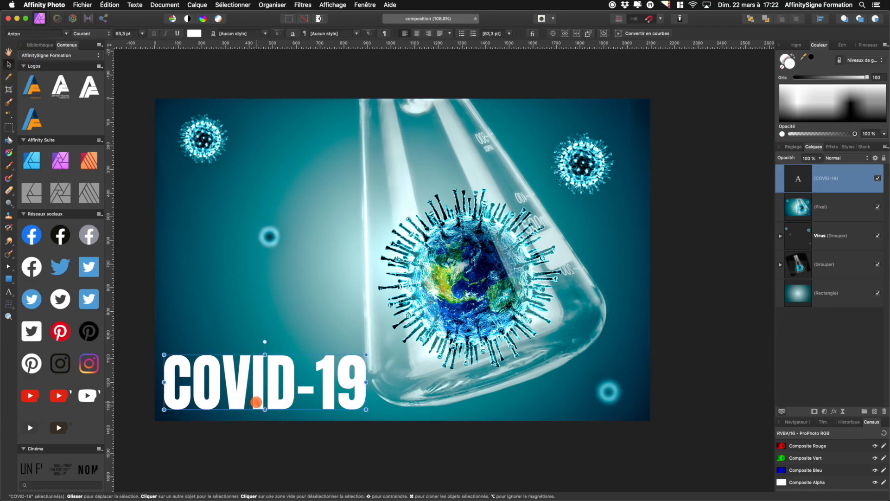